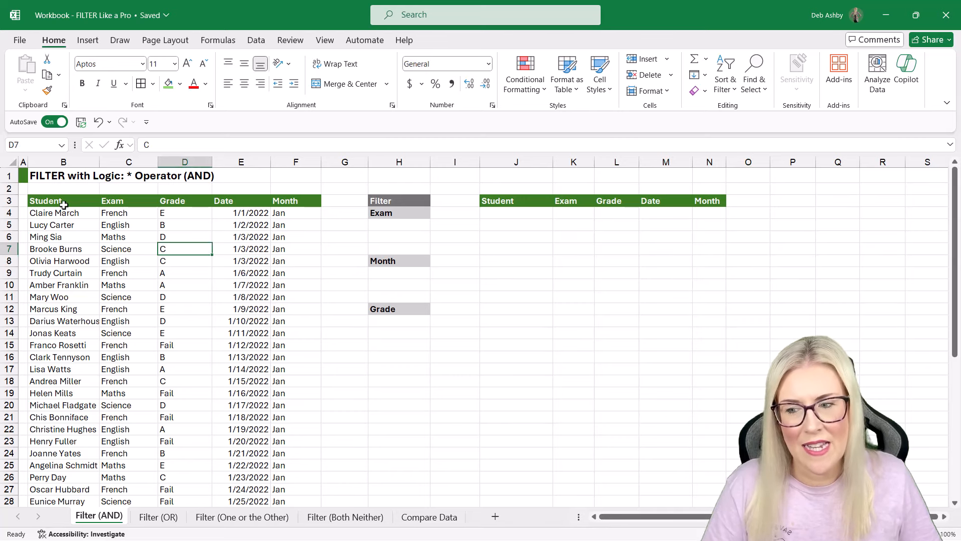
- Examine the student data headers, the empty output area and the Exam, Month and Grade criteria cells
{"action": "left_click", "coordinate": [126, 201]}
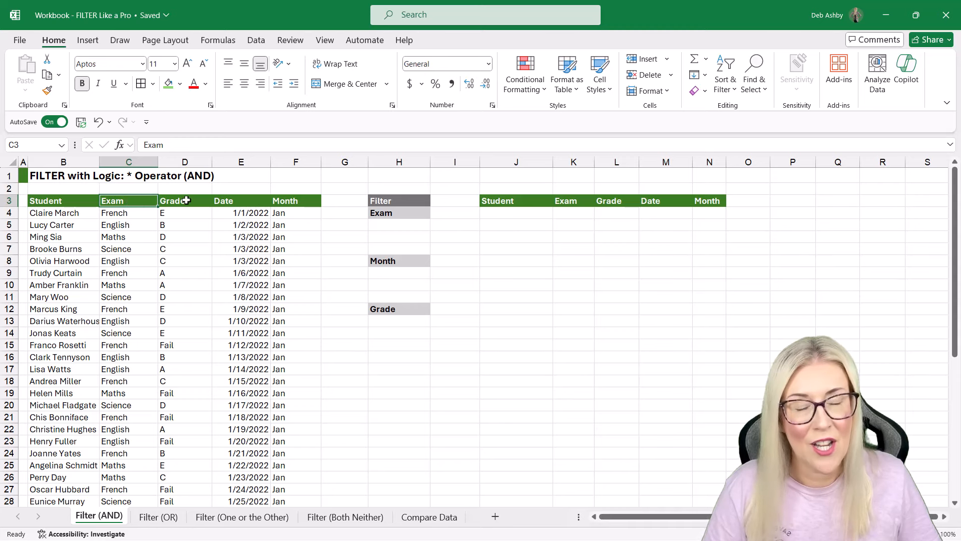
{"action": "left_click", "coordinate": [186, 200]}
{"action": "left_click", "coordinate": [248, 202]}
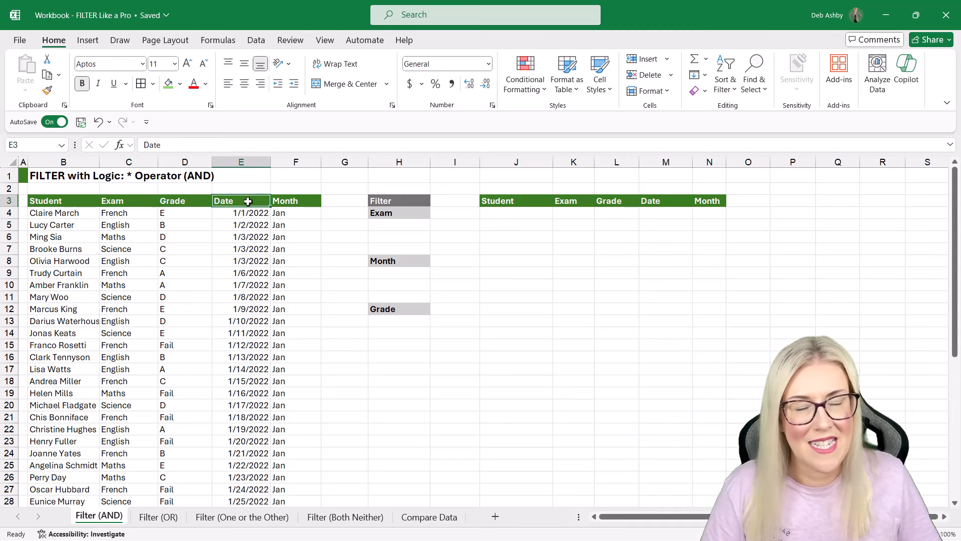
{"action": "left_click", "coordinate": [303, 201]}
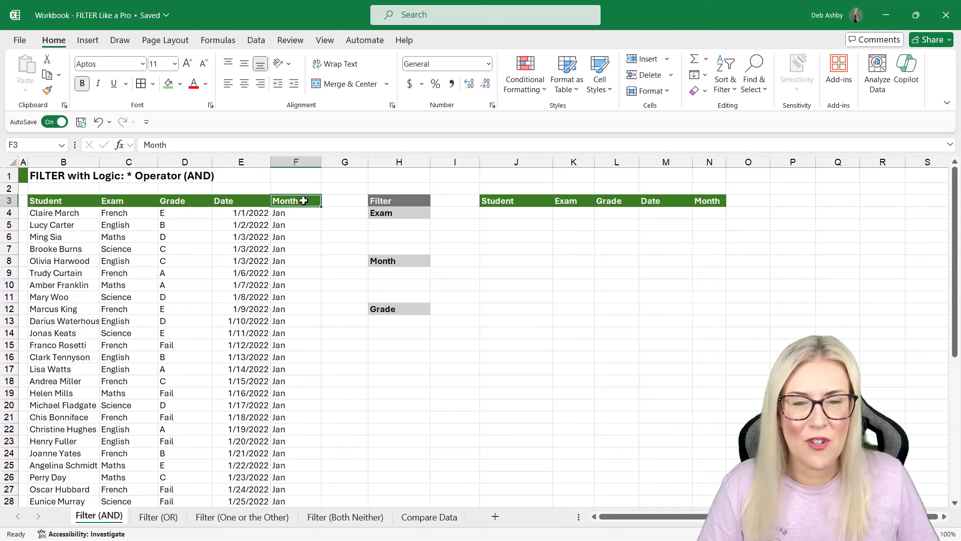
{"action": "left_click_drag", "start_coordinate": [514, 215], "coordinate": [697, 215]}
{"action": "left_click_drag", "start_coordinate": [525, 215], "coordinate": [717, 281]}
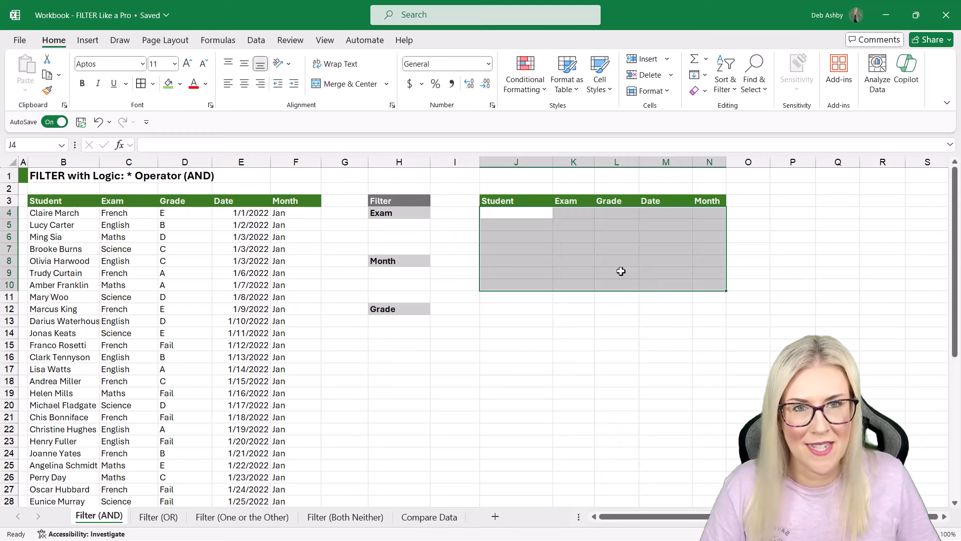
{"action": "left_click", "coordinate": [415, 225]}
{"action": "left_click", "coordinate": [401, 270]}
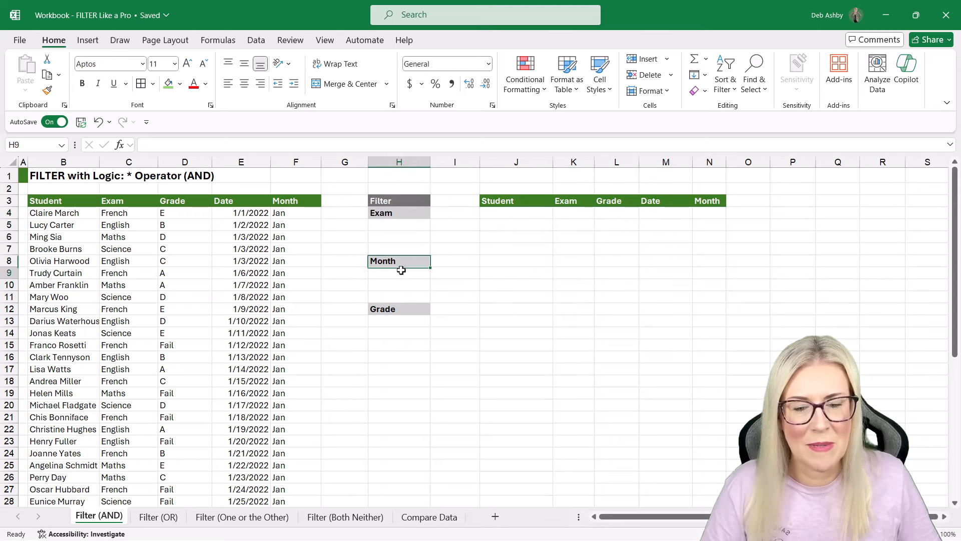
{"action": "left_click", "coordinate": [399, 322]}
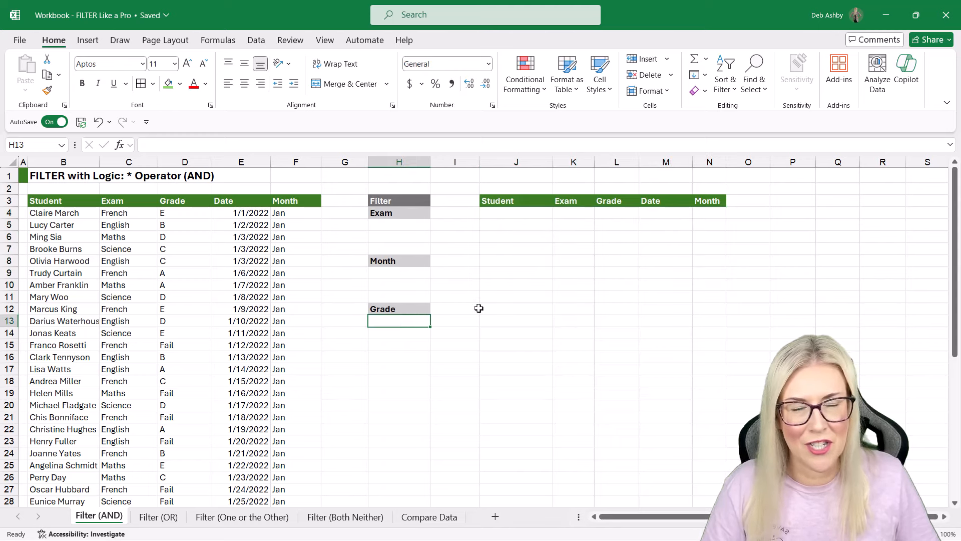
{"action": "left_click", "coordinate": [405, 226]}
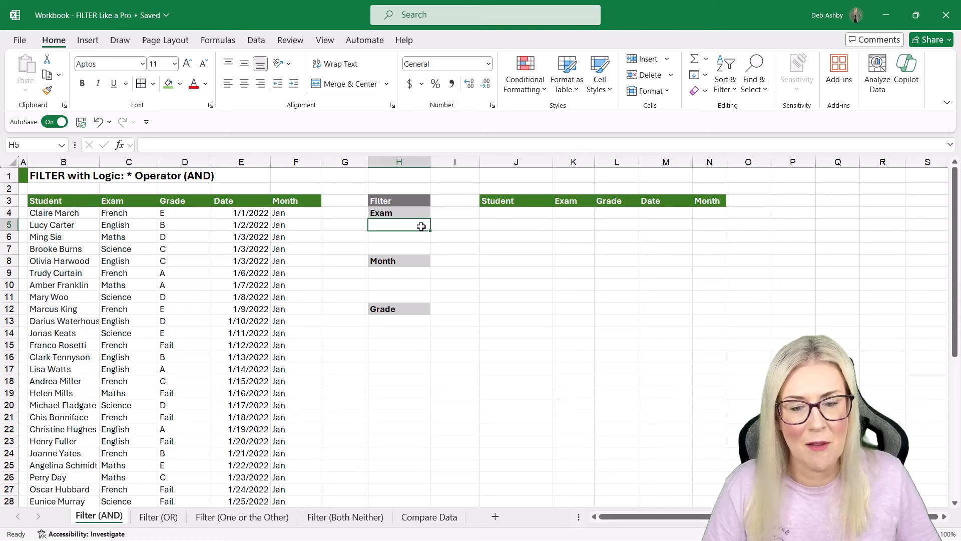
{"action": "left_click_drag", "start_coordinate": [499, 214], "coordinate": [726, 277]}
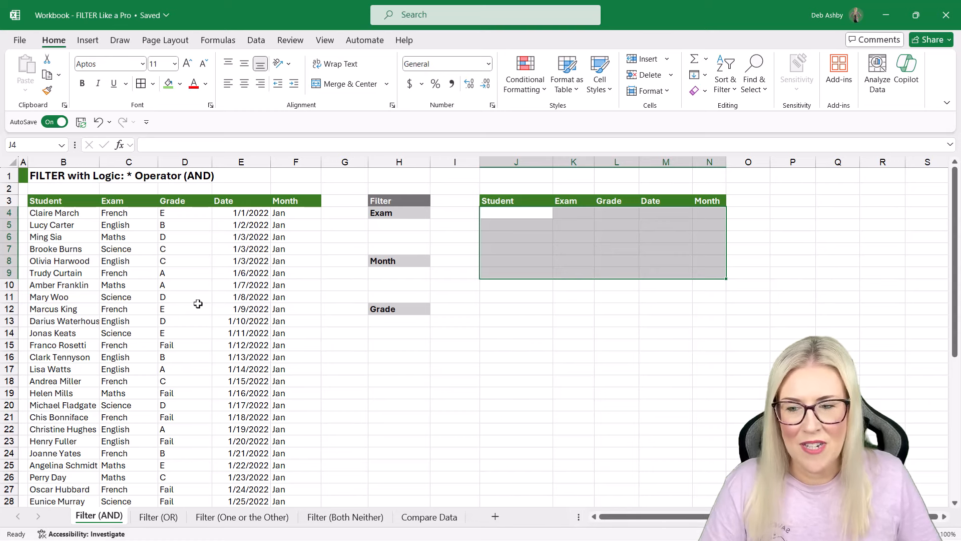
- Add filter buttons to the student data and filter the Exam column to show only French
{"action": "left_click", "coordinate": [138, 200]}
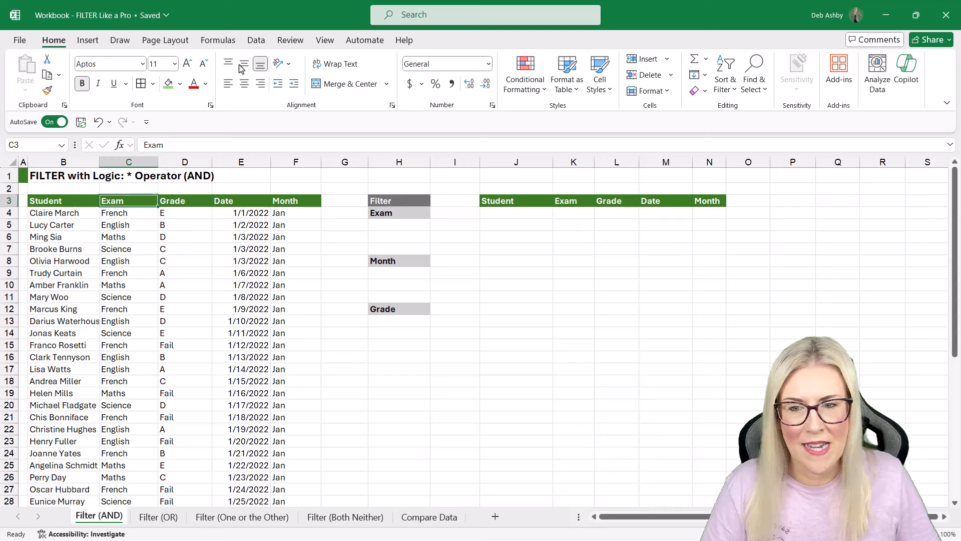
{"action": "left_click", "coordinate": [256, 40]}
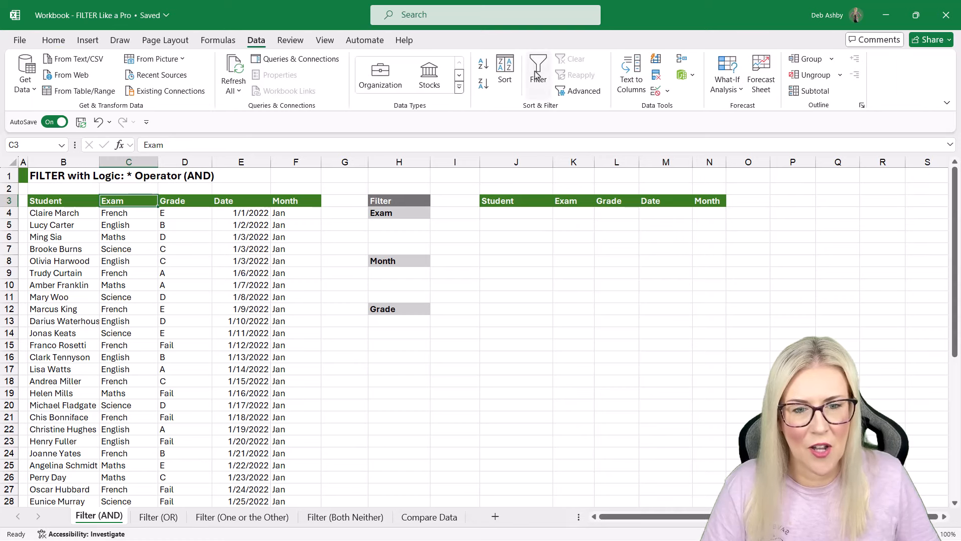
{"action": "left_click", "coordinate": [538, 75]}
{"action": "left_click", "coordinate": [199, 235]}
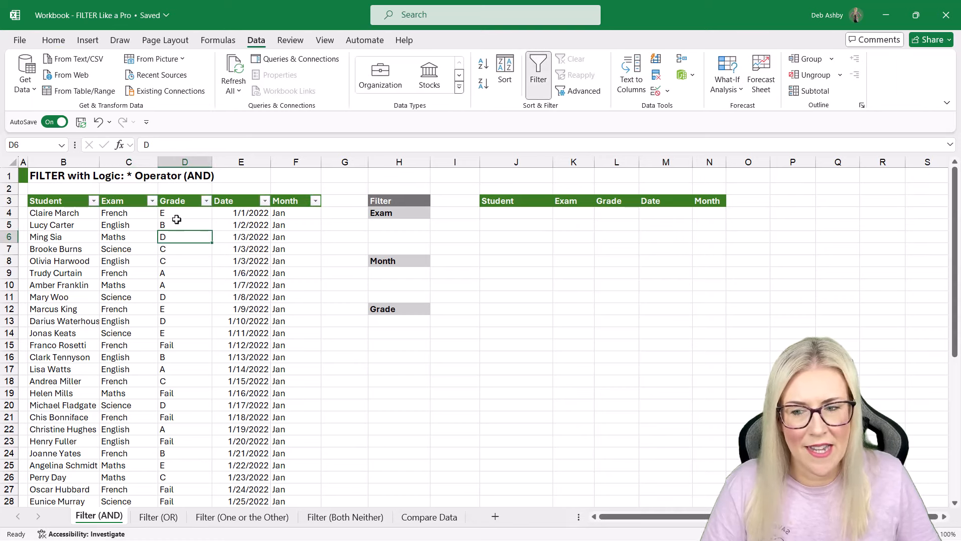
{"action": "left_click", "coordinate": [152, 201]}
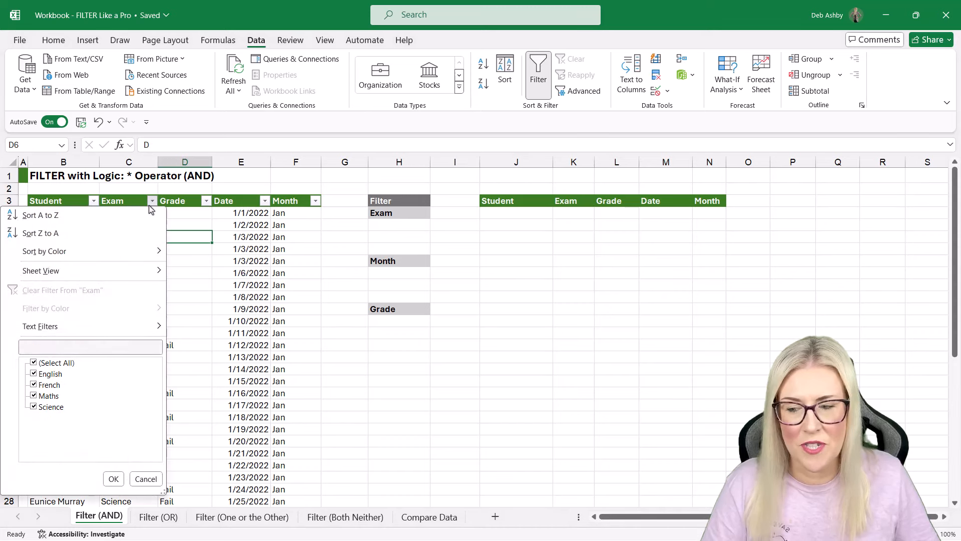
{"action": "left_click", "coordinate": [33, 363]}
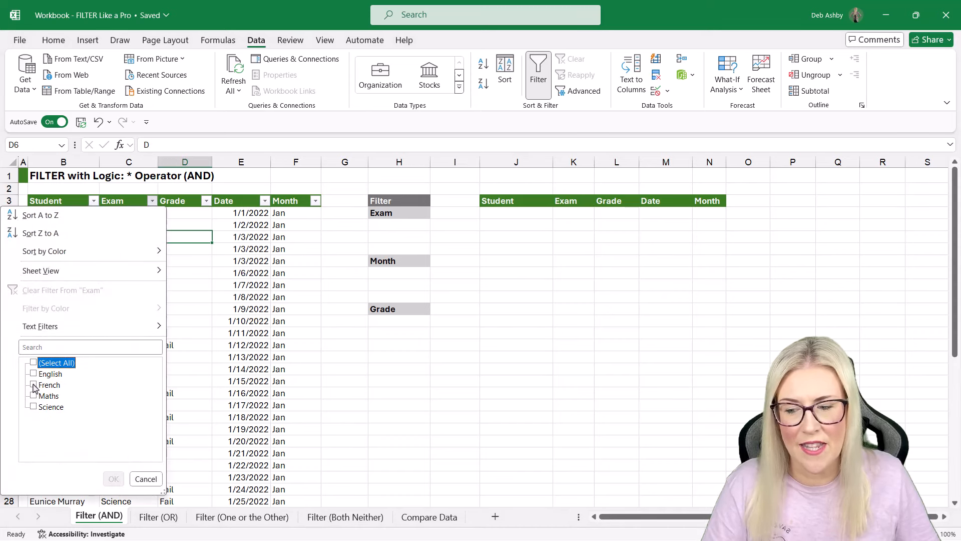
{"action": "left_click", "coordinate": [34, 384]}
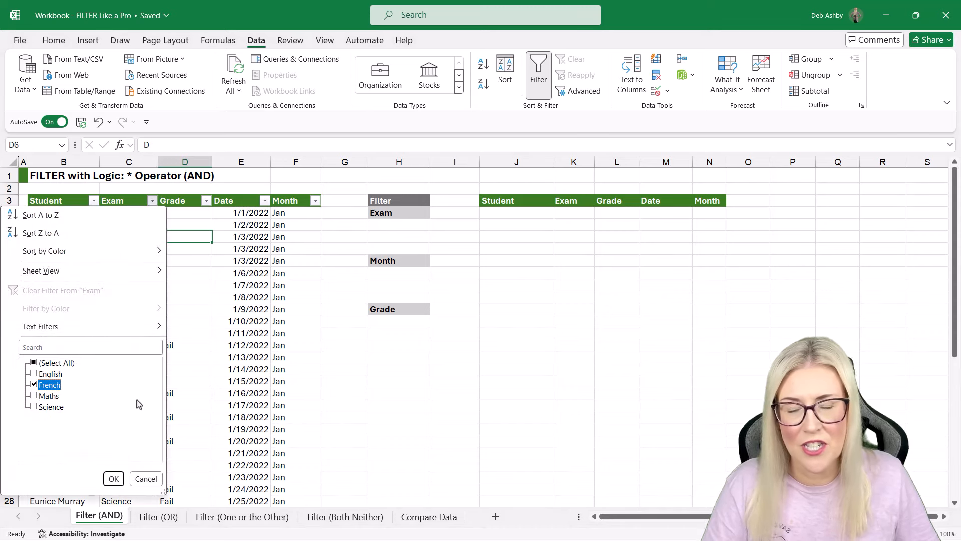
{"action": "left_click", "coordinate": [114, 479]}
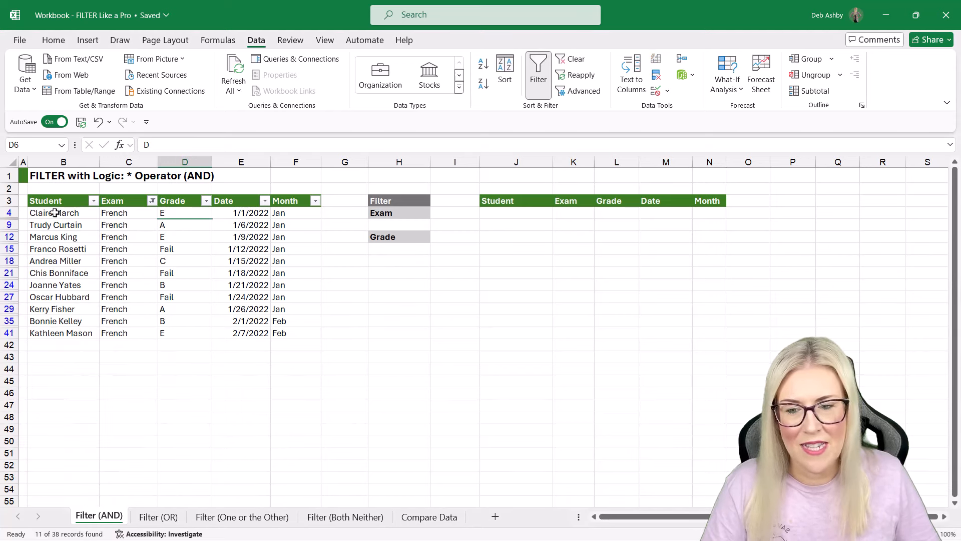
{"action": "left_click_drag", "start_coordinate": [53, 212], "coordinate": [282, 334]}
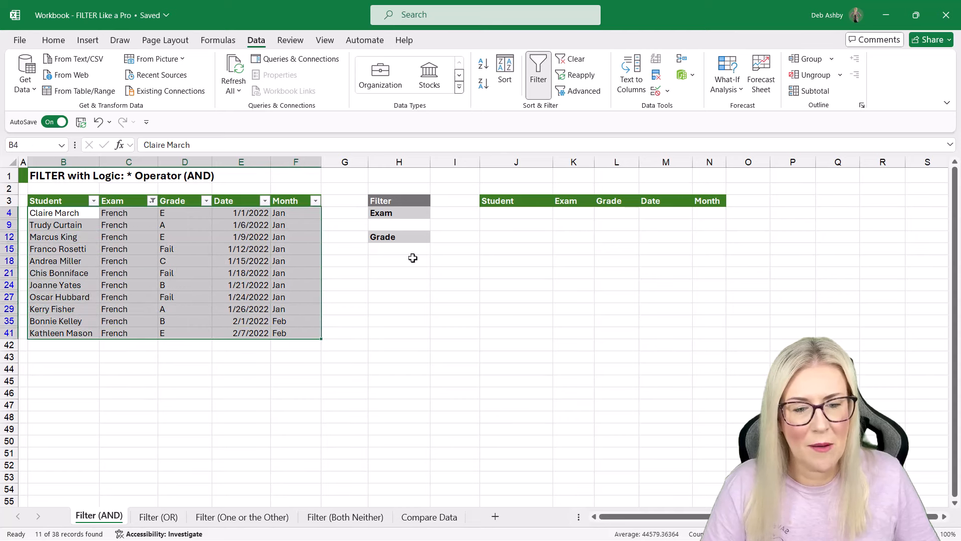
{"action": "left_click_drag", "start_coordinate": [489, 213], "coordinate": [703, 333]}
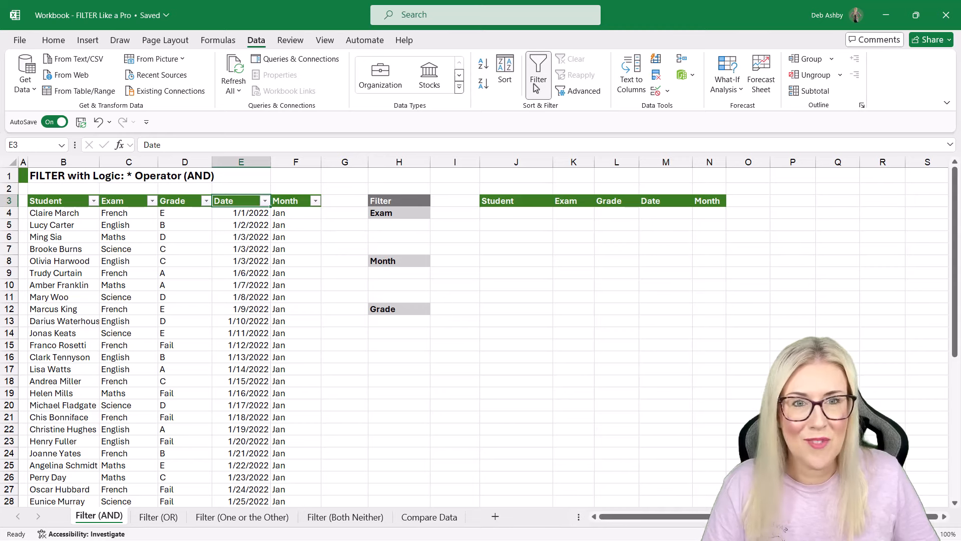
- Remove the filter buttons from the student data and review the source range and the empty output area
{"action": "left_click", "coordinate": [536, 89]}
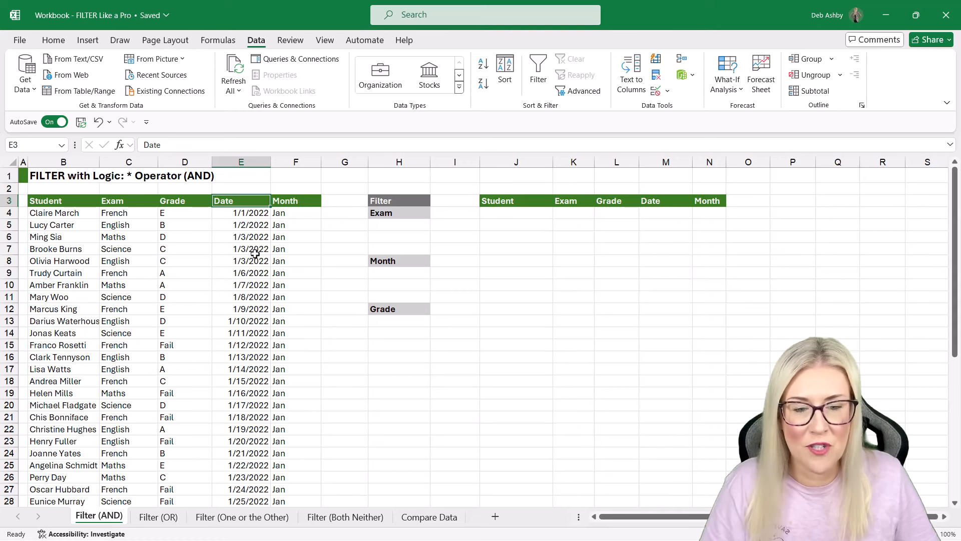
{"action": "left_click", "coordinate": [563, 226]}
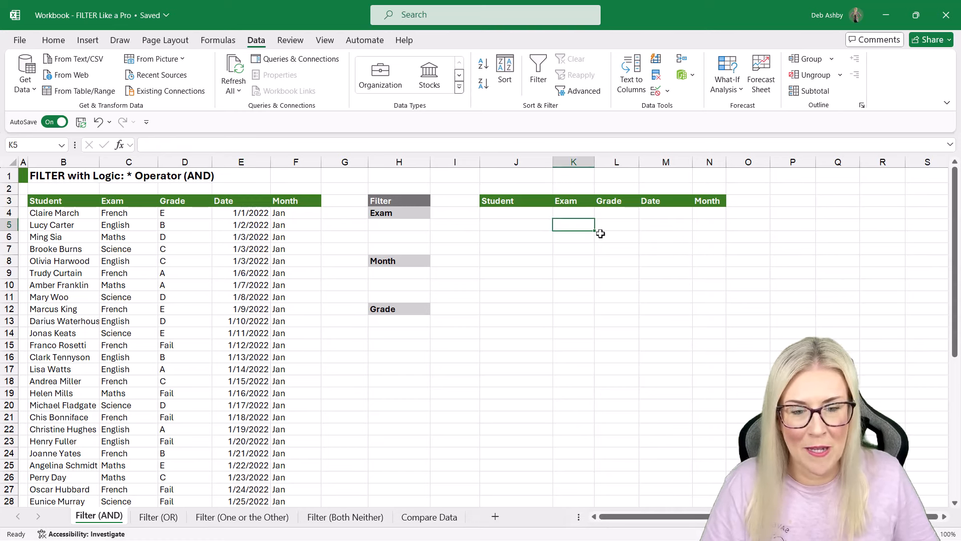
{"action": "left_click", "coordinate": [188, 237]}
{"action": "left_click", "coordinate": [83, 204]}
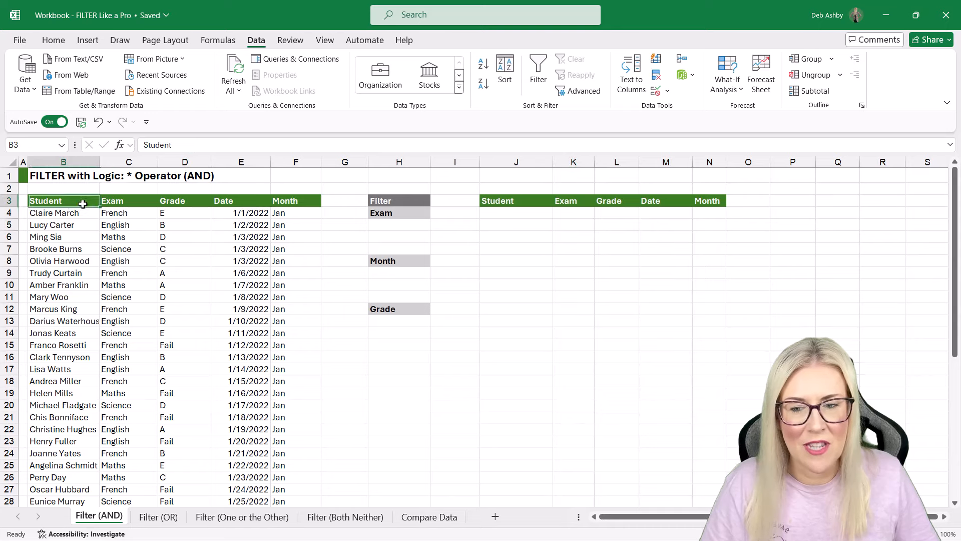
{"action": "left_click_drag", "start_coordinate": [83, 203], "coordinate": [322, 343]}
{"action": "left_click", "coordinate": [499, 213]}
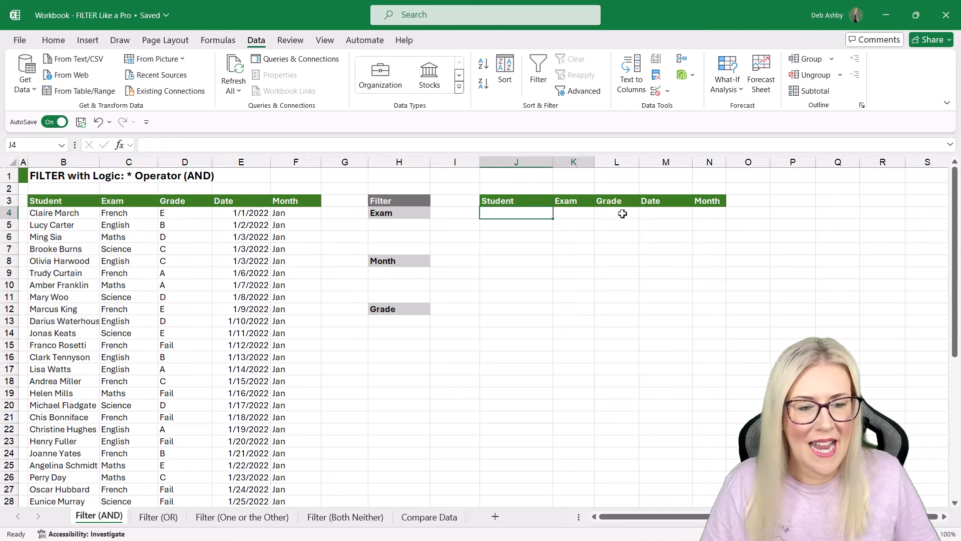
{"action": "left_click_drag", "start_coordinate": [622, 213], "coordinate": [686, 315]}
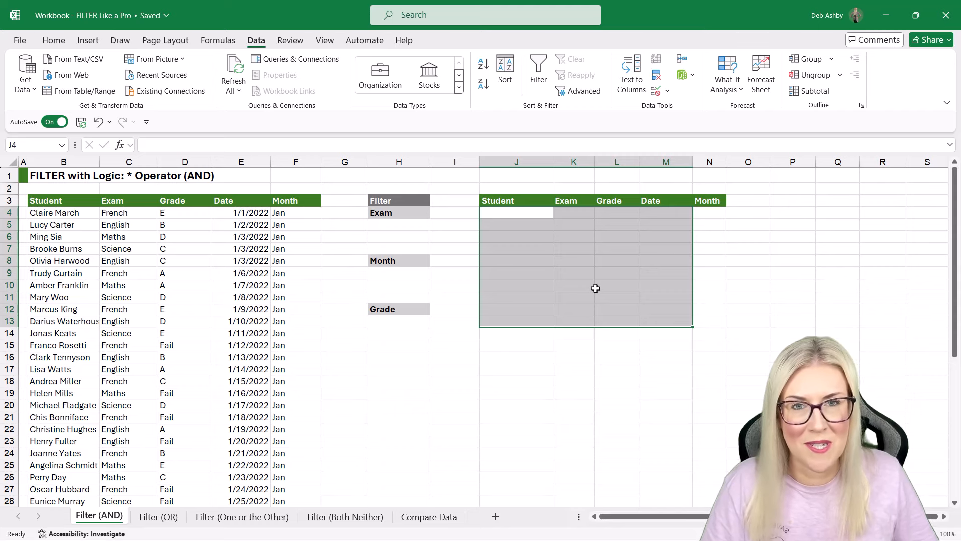
- Convert the student data range B3:F41 into a table with headers and set its table style to None
{"action": "left_click", "coordinate": [192, 263]}
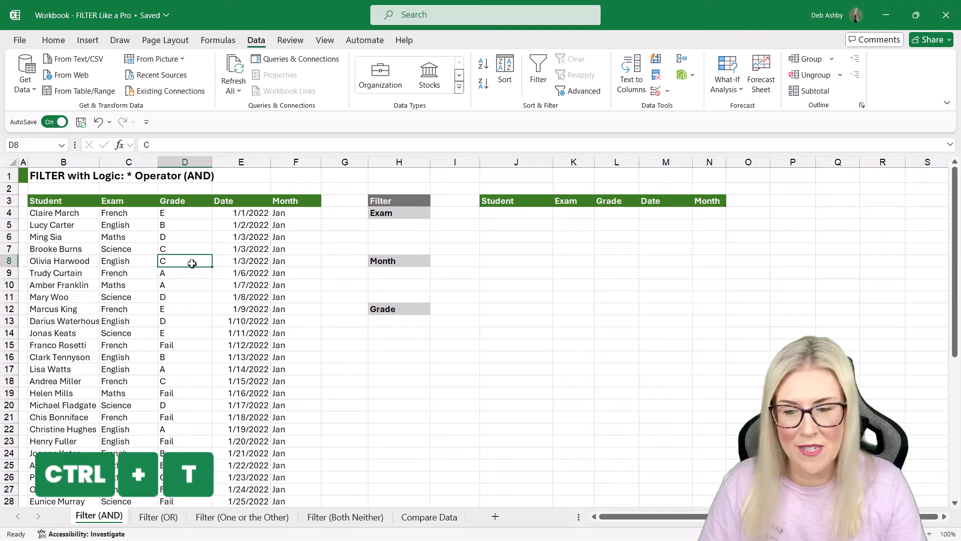
{"action": "key", "text": "ctrl+t"}
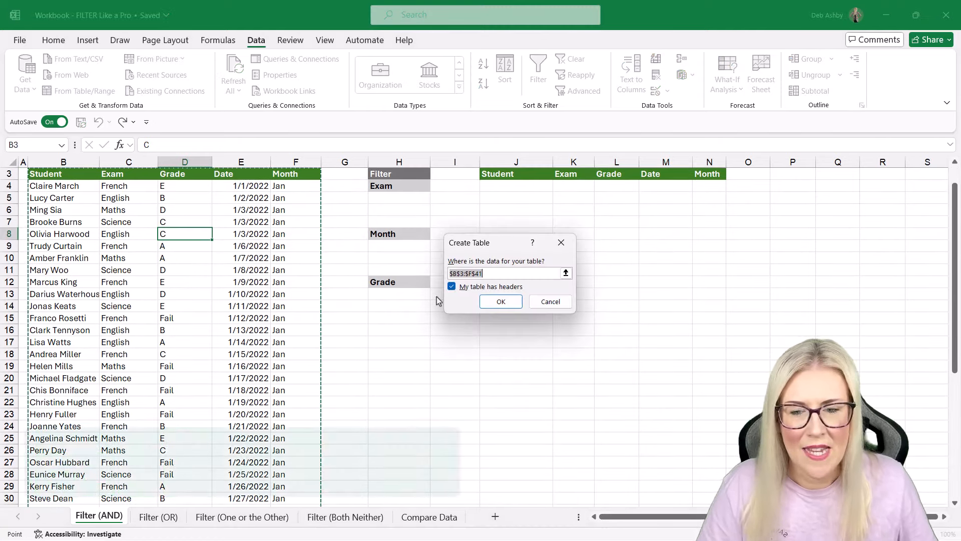
{"action": "left_click", "coordinate": [502, 302]}
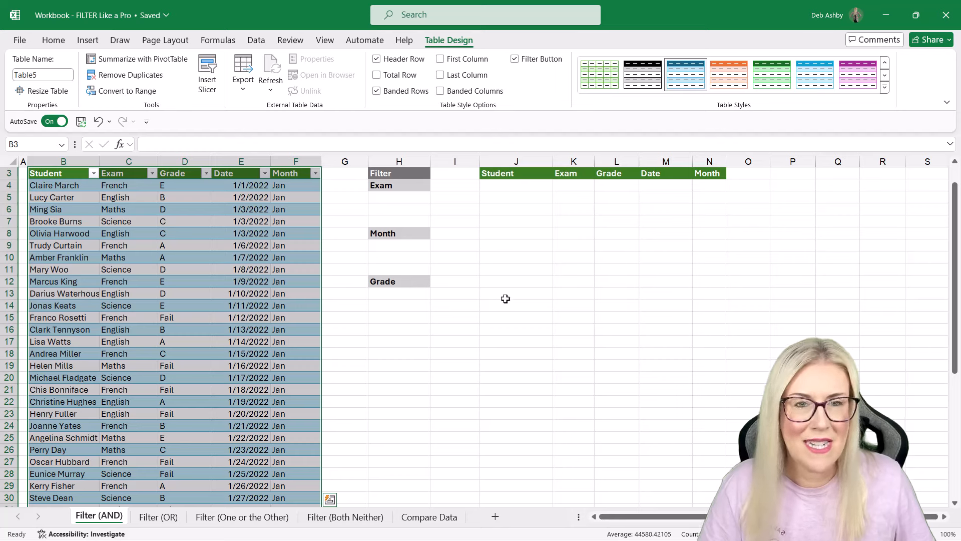
{"action": "left_click", "coordinate": [885, 89]}
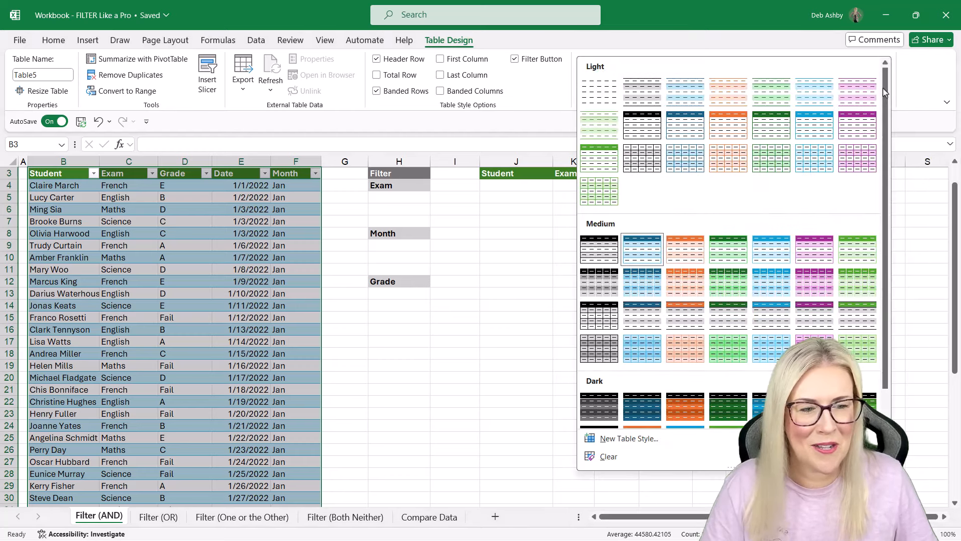
{"action": "left_click", "coordinate": [599, 95]}
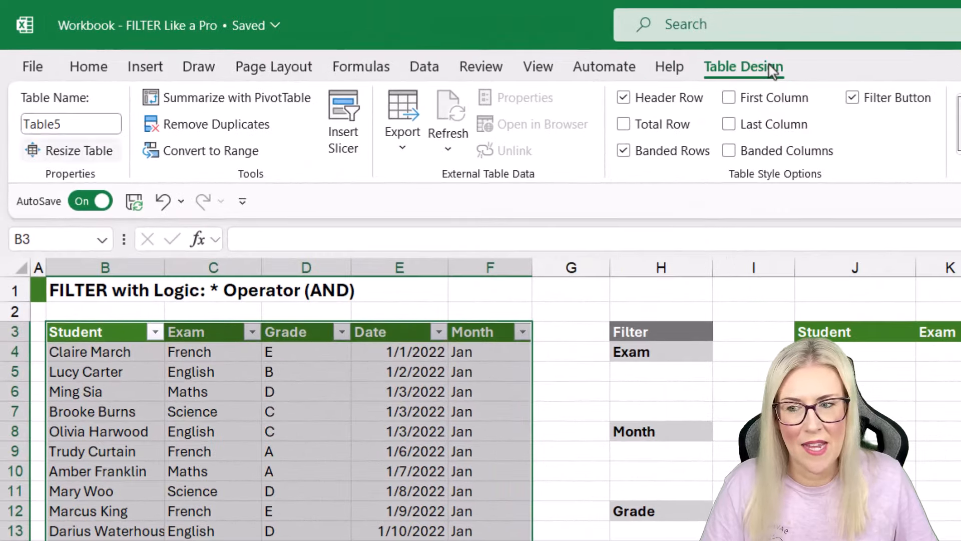
- Name the table Students
{"action": "left_click", "coordinate": [64, 125]}
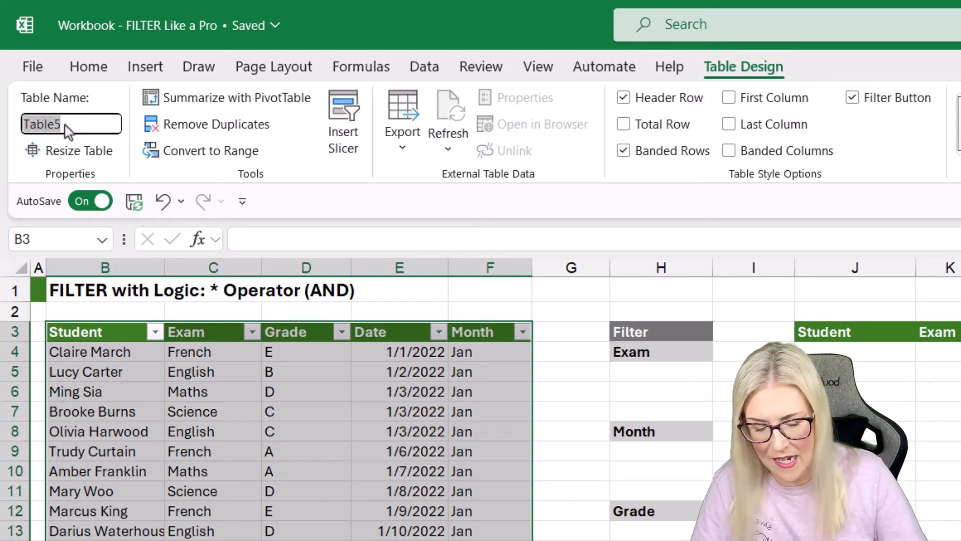
{"action": "type", "text": "Students"}
{"action": "key", "text": "Return"}
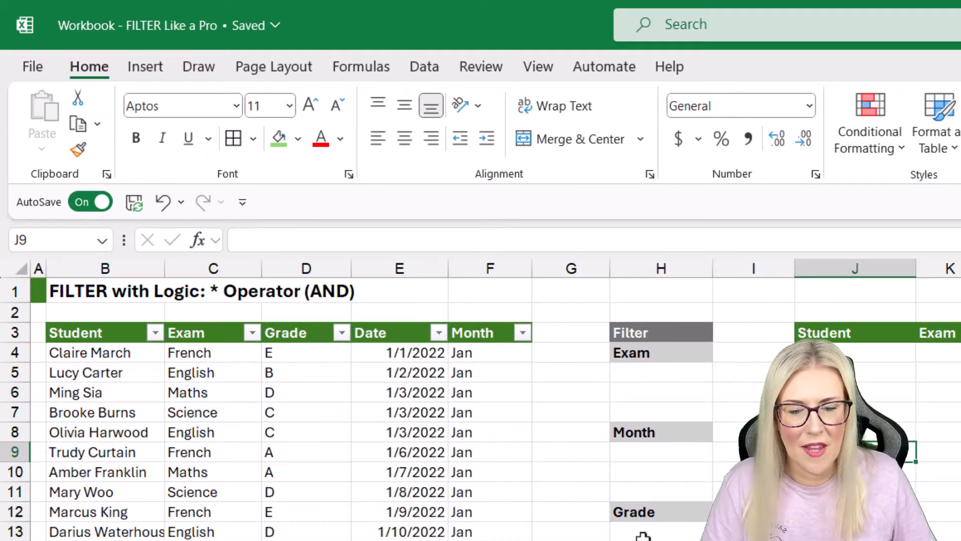
- Examine the empty cells under the Exam, Month and Grade criteria headings and the entries in the Exam column
{"action": "left_click", "coordinate": [644, 532]}
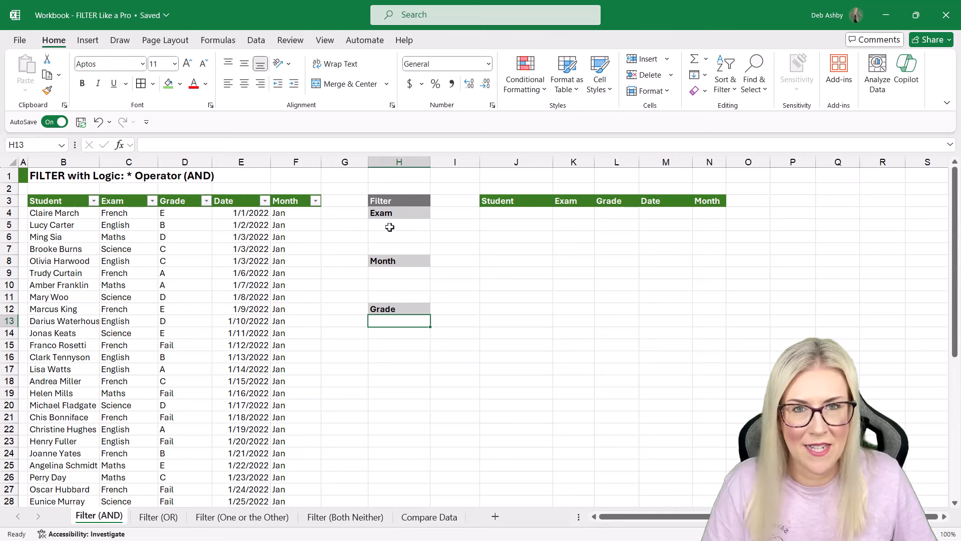
{"action": "left_click", "coordinate": [390, 226]}
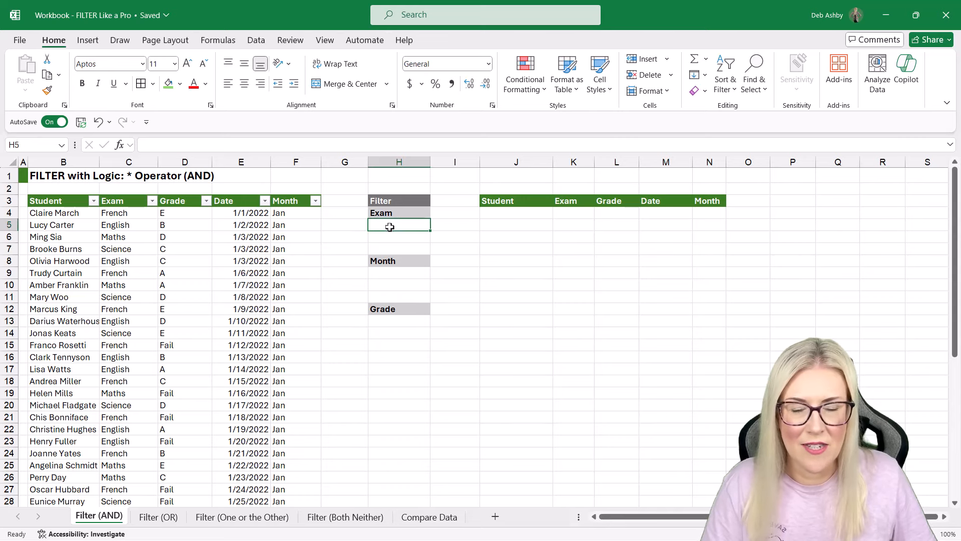
{"action": "left_click", "coordinate": [399, 274]}
{"action": "left_click", "coordinate": [398, 310]}
{"action": "left_click", "coordinate": [397, 320]}
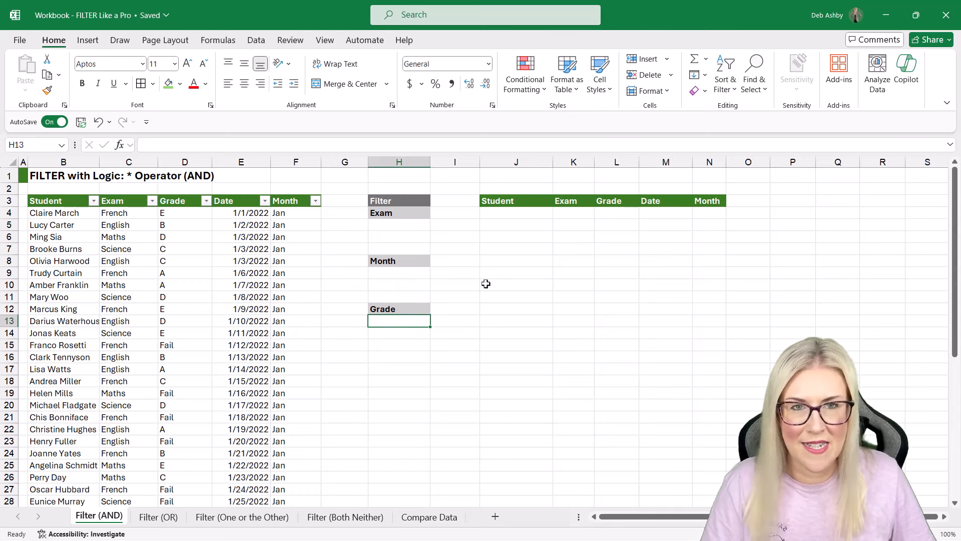
{"action": "left_click", "coordinate": [396, 227]}
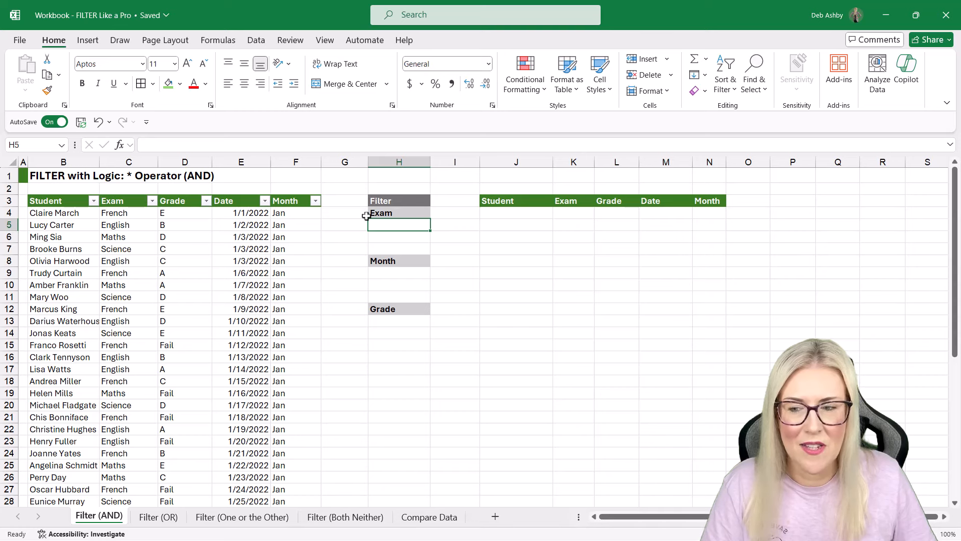
{"action": "left_click_drag", "start_coordinate": [123, 214], "coordinate": [125, 420]}
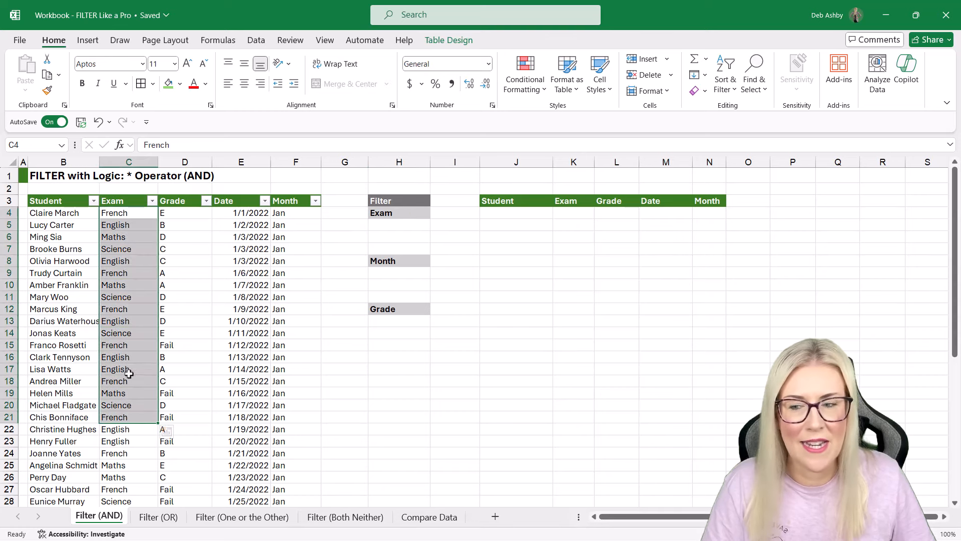
{"action": "left_click", "coordinate": [401, 226]}
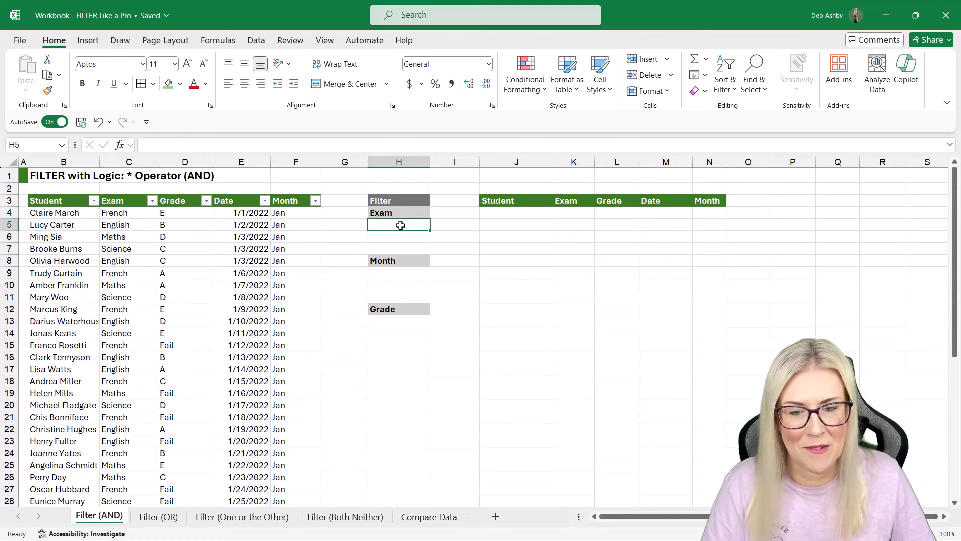
- Add list data validation to cell H5 under Exam, using the Exam column range $C$4:$C$41 as the source, and check its dropdown
{"action": "left_click", "coordinate": [257, 43]}
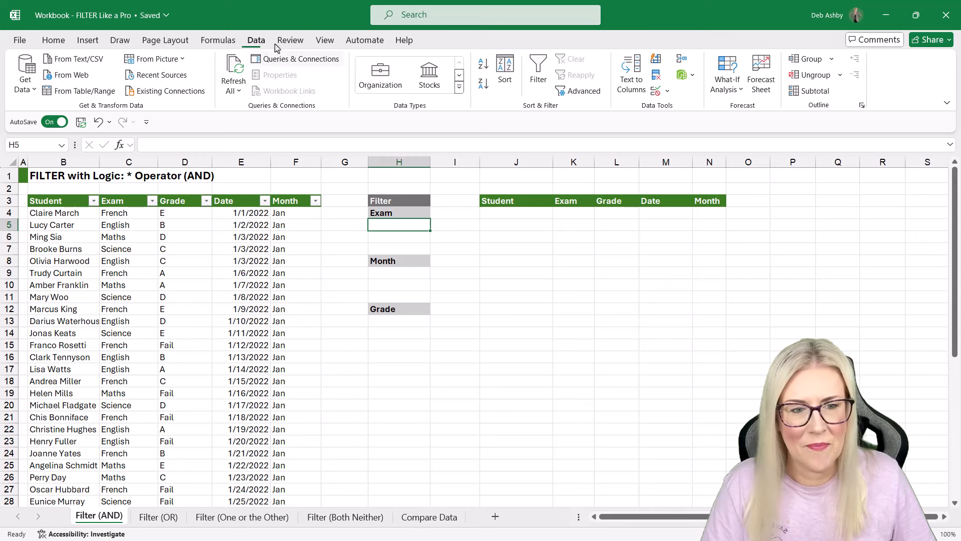
{"action": "left_click", "coordinate": [662, 91]}
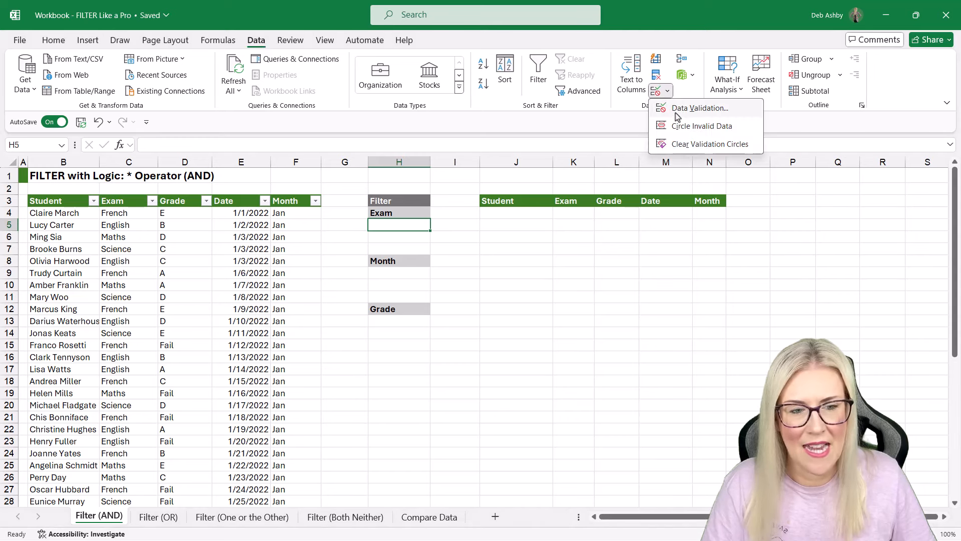
{"action": "left_click", "coordinate": [677, 110]}
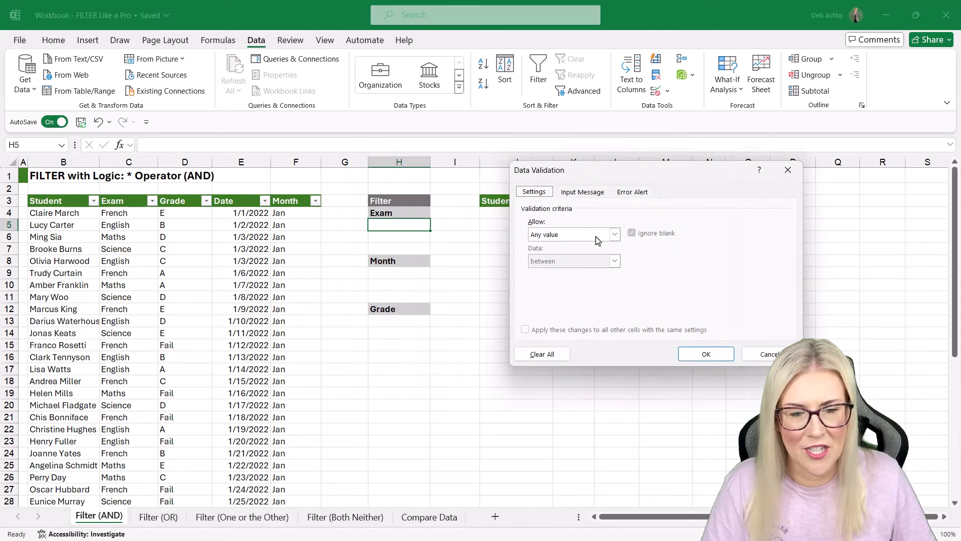
{"action": "left_click", "coordinate": [592, 235]}
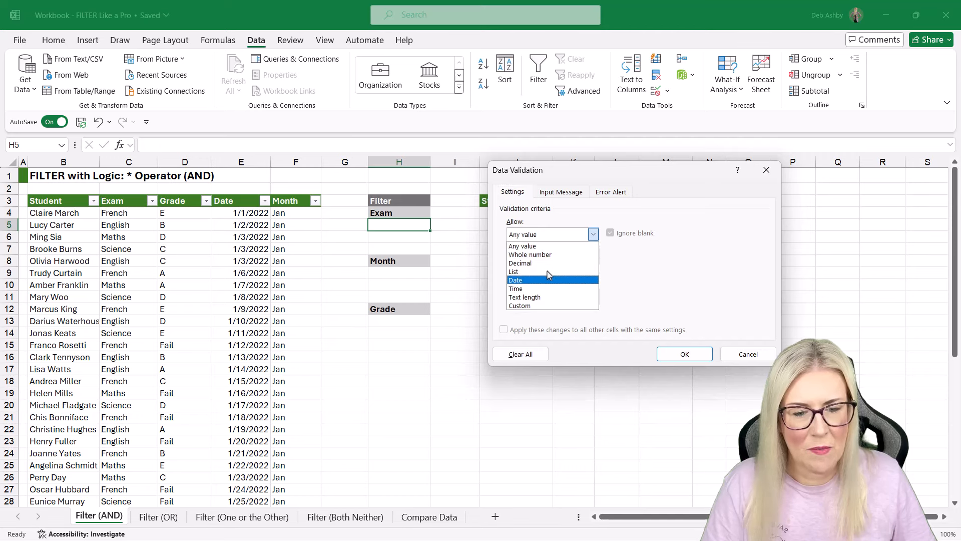
{"action": "left_click", "coordinate": [549, 272]}
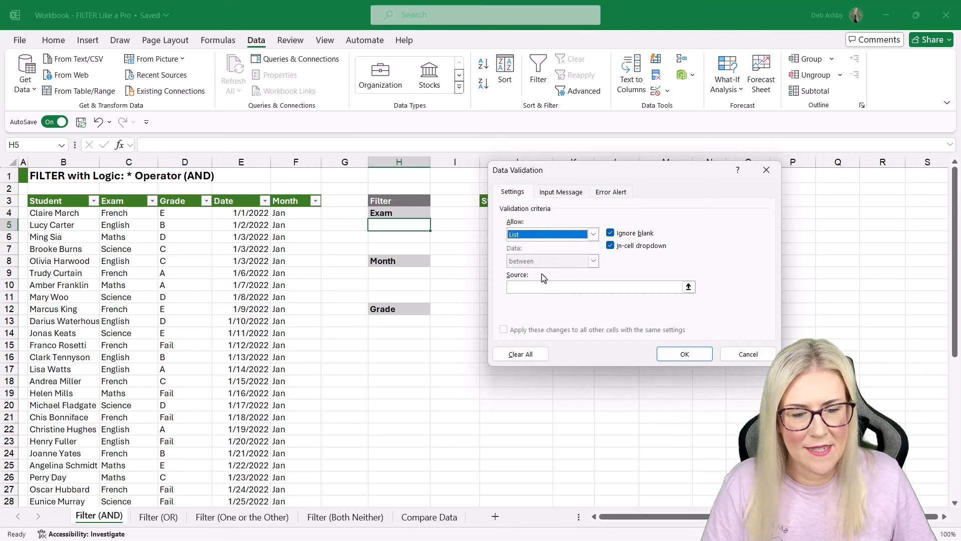
{"action": "left_click", "coordinate": [519, 289]}
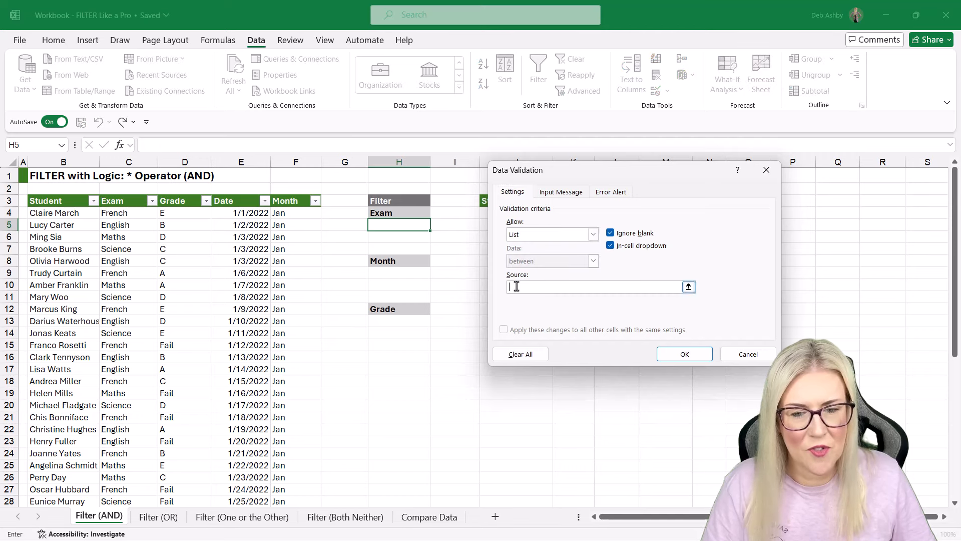
{"action": "left_click", "coordinate": [129, 195]}
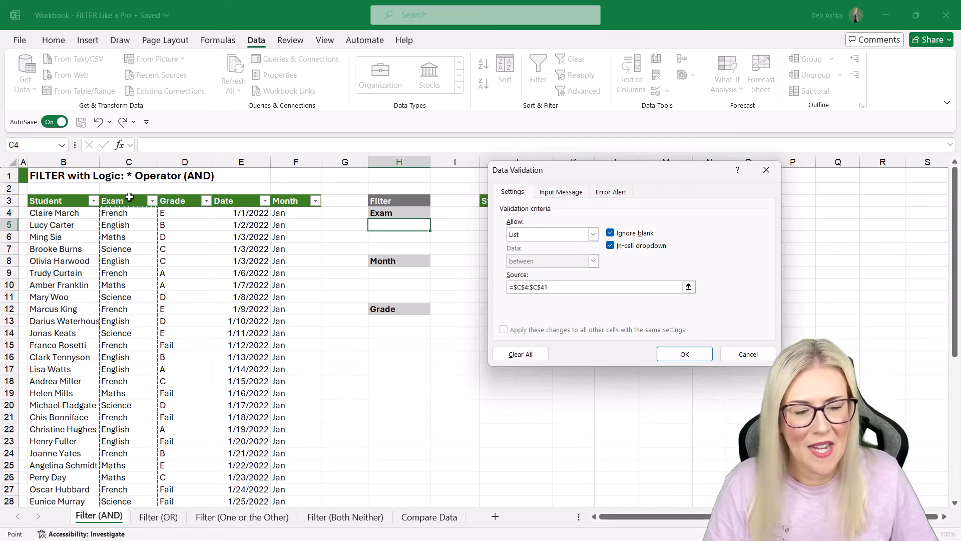
{"action": "left_click", "coordinate": [684, 353]}
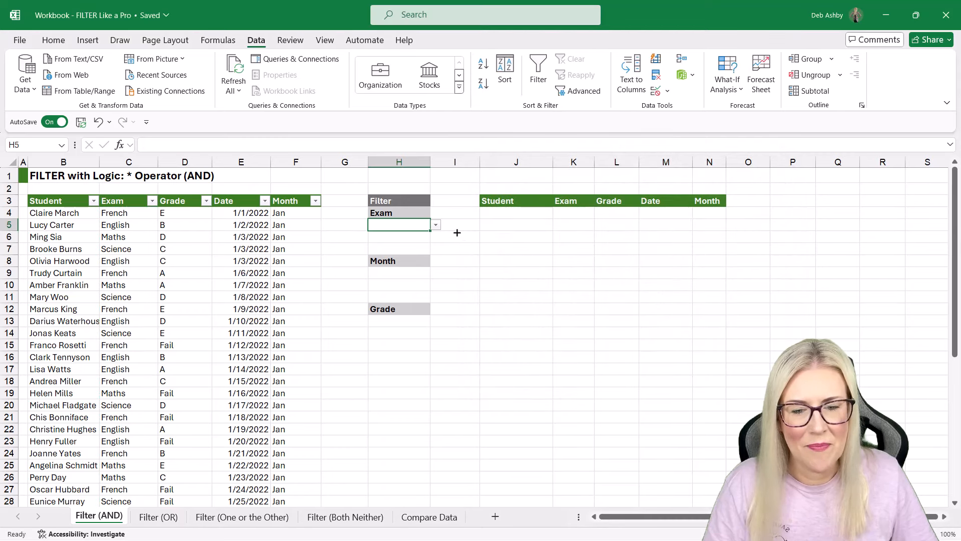
{"action": "left_click", "coordinate": [436, 225]}
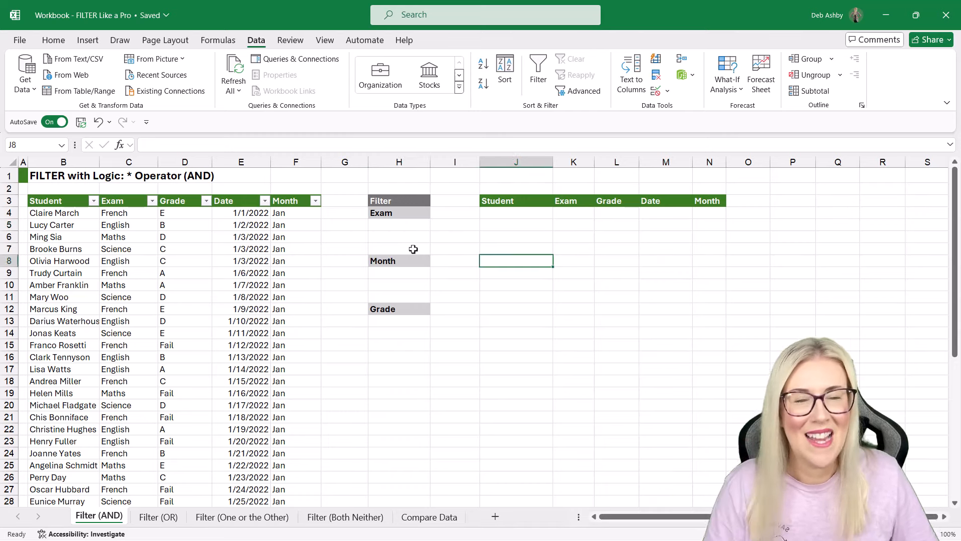
- Add list data validation to cell H9 under Month, using the table's Month column as the source, and check its dropdown
{"action": "left_click", "coordinate": [399, 272]}
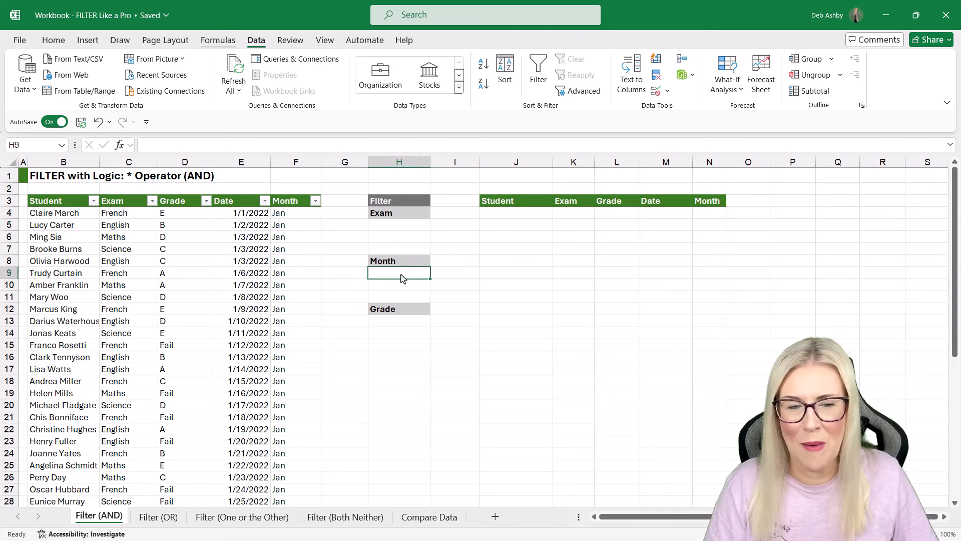
{"action": "left_click", "coordinate": [666, 91]}
{"action": "left_click", "coordinate": [668, 107]}
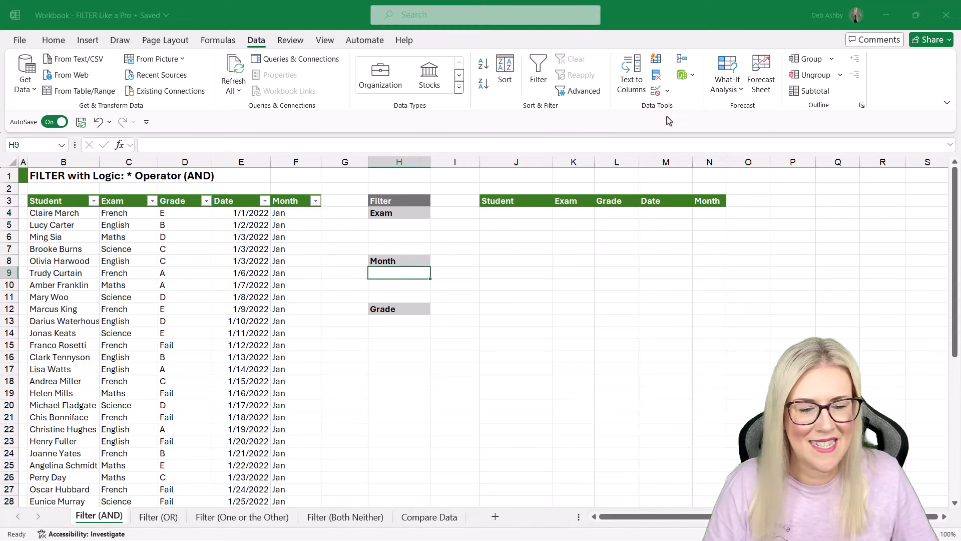
{"action": "left_click", "coordinate": [594, 235]}
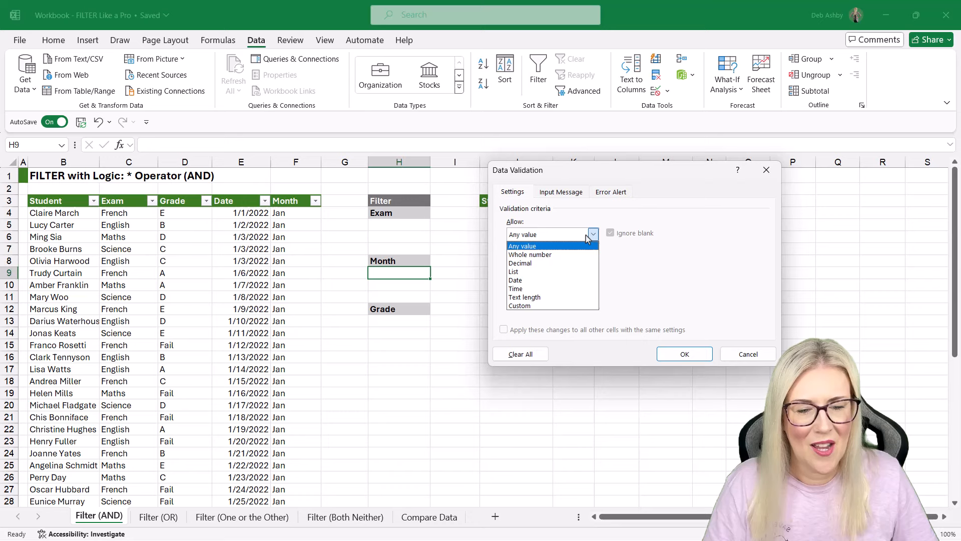
{"action": "left_click", "coordinate": [537, 278]}
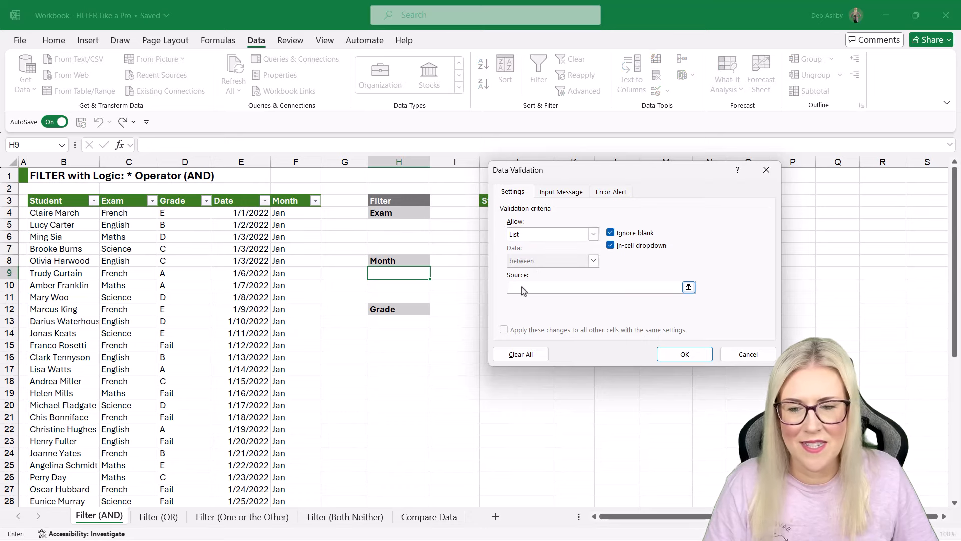
{"action": "left_click", "coordinate": [289, 195]}
{"action": "left_click", "coordinate": [685, 354]}
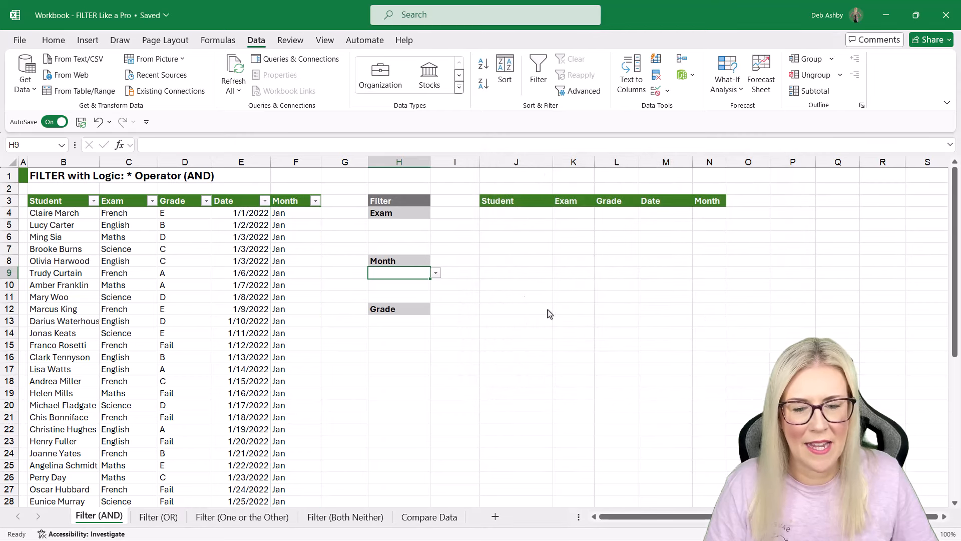
{"action": "left_click", "coordinate": [436, 273]}
{"action": "left_click", "coordinate": [541, 299]}
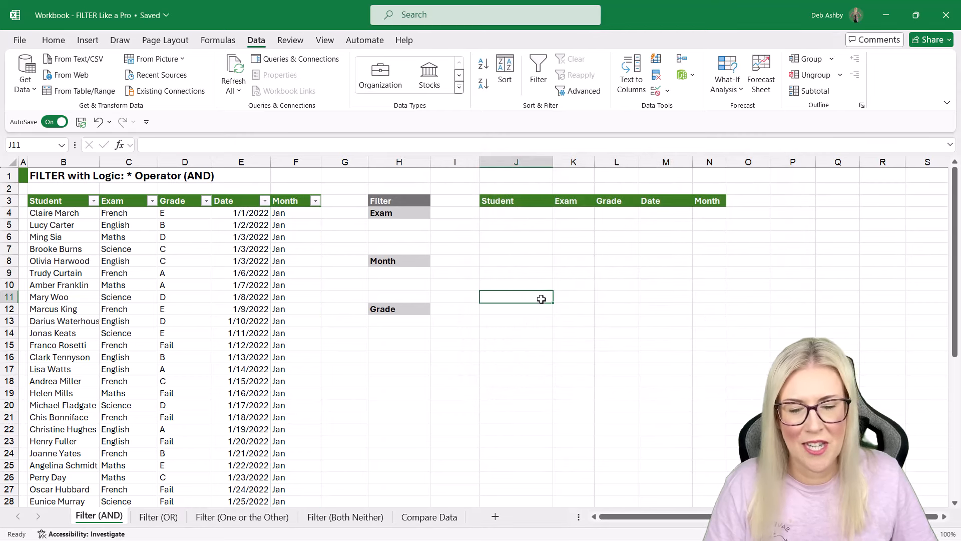
- Add list data validation to cell H13 under Grade, using the table's Grade column as the source, and check its dropdown
{"action": "left_click", "coordinate": [404, 320]}
{"action": "left_click", "coordinate": [668, 91]}
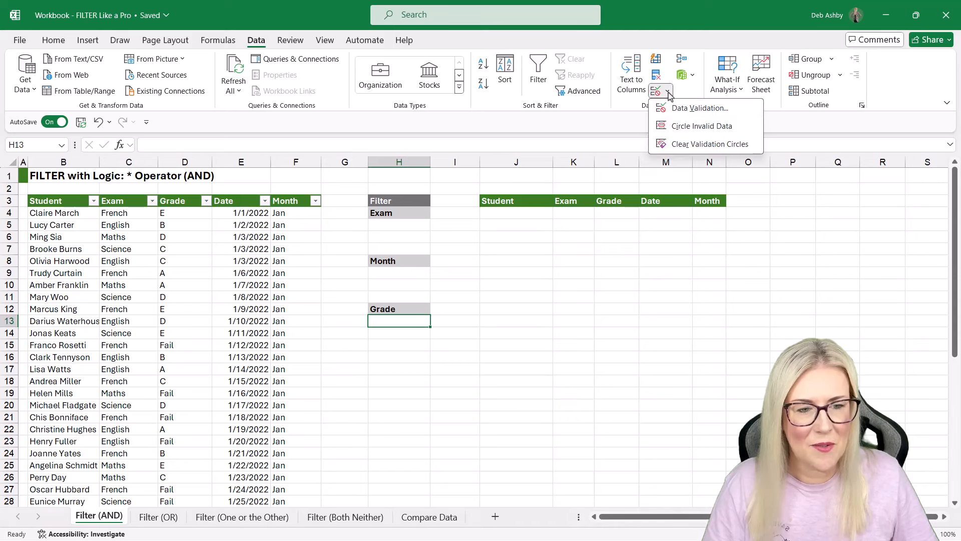
{"action": "left_click", "coordinate": [674, 109]}
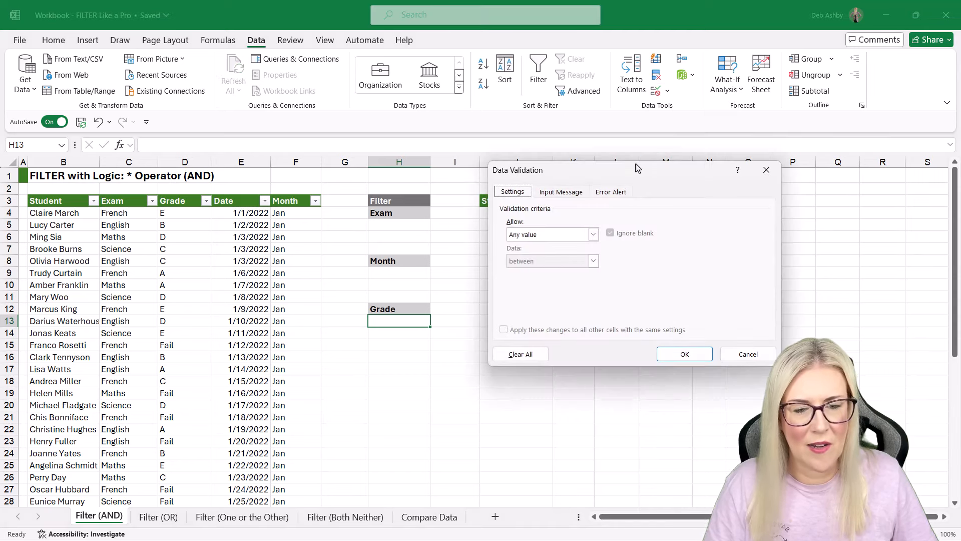
{"action": "left_click", "coordinate": [592, 235]}
{"action": "left_click", "coordinate": [545, 273]}
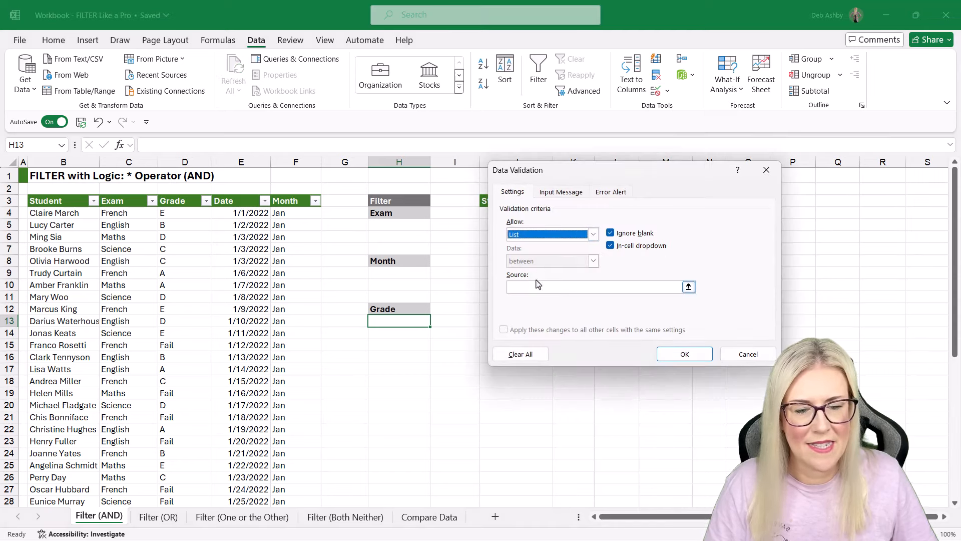
{"action": "left_click", "coordinate": [524, 287]}
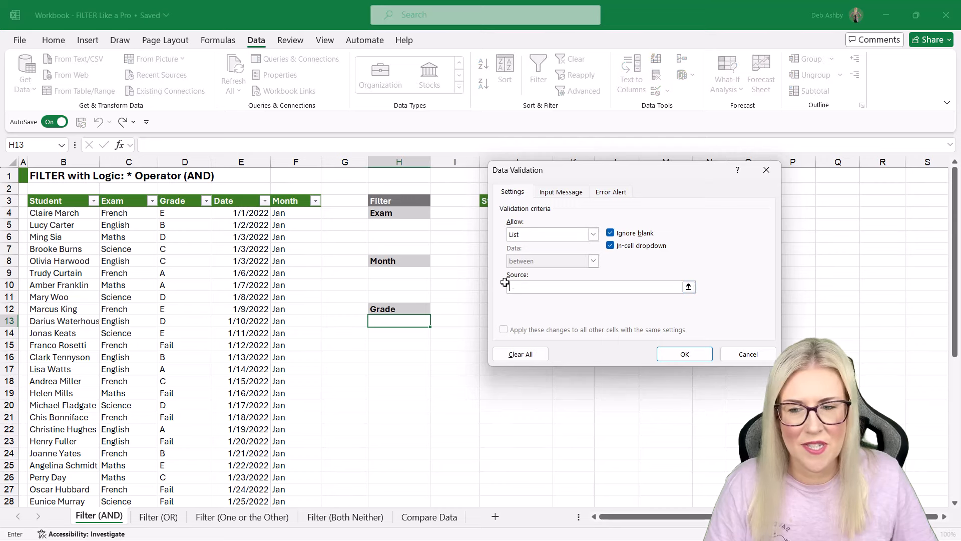
{"action": "left_click", "coordinate": [191, 194]}
{"action": "left_click", "coordinate": [681, 354]}
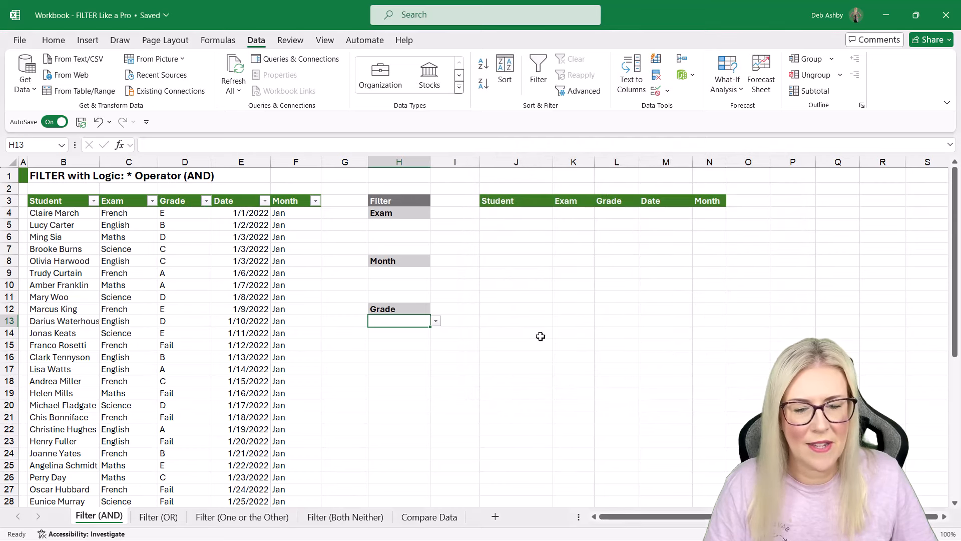
{"action": "left_click", "coordinate": [436, 321]}
{"action": "left_click", "coordinate": [494, 319]}
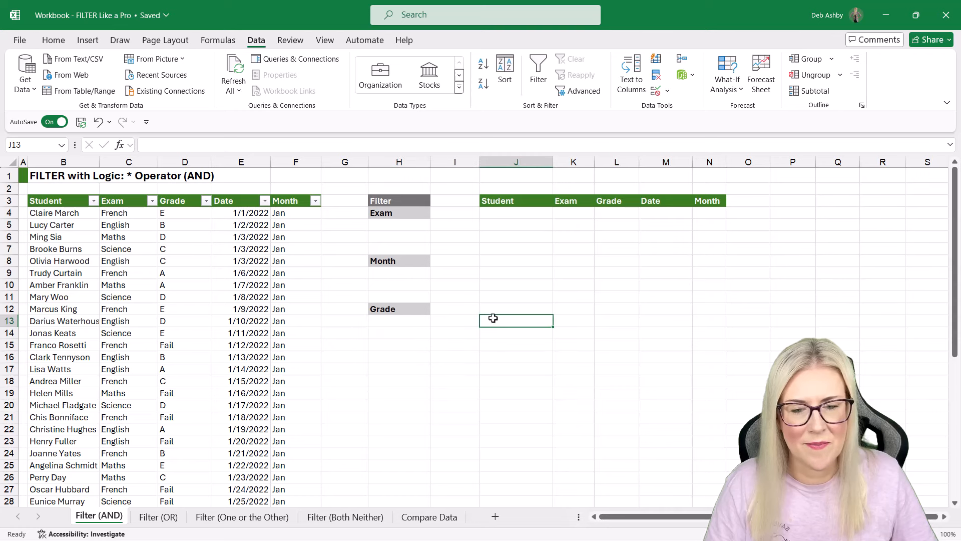
- Choose English as the Exam, Jan as the Month and B as the Grade from the criteria dropdowns
{"action": "left_click", "coordinate": [408, 223]}
{"action": "left_click", "coordinate": [436, 225]}
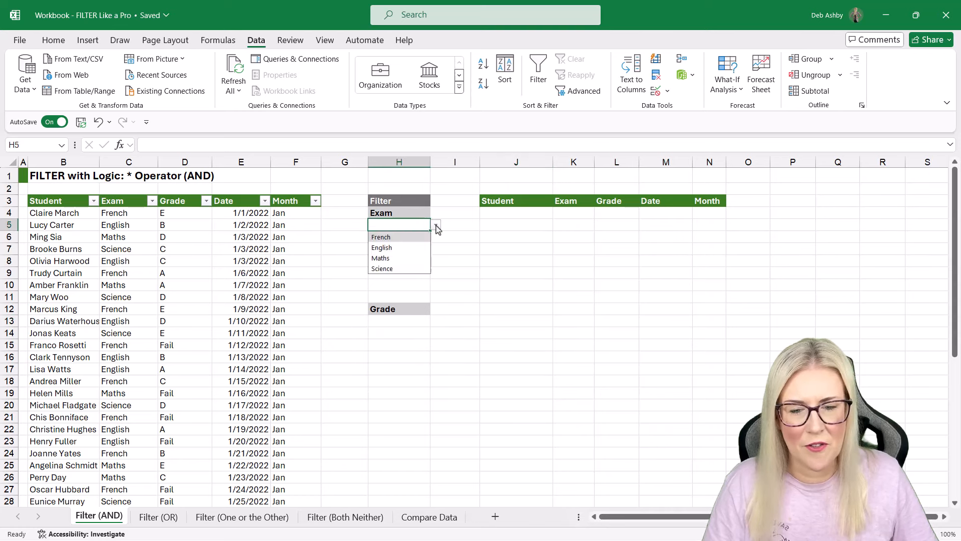
{"action": "left_click", "coordinate": [413, 249]}
{"action": "left_click", "coordinate": [404, 272]}
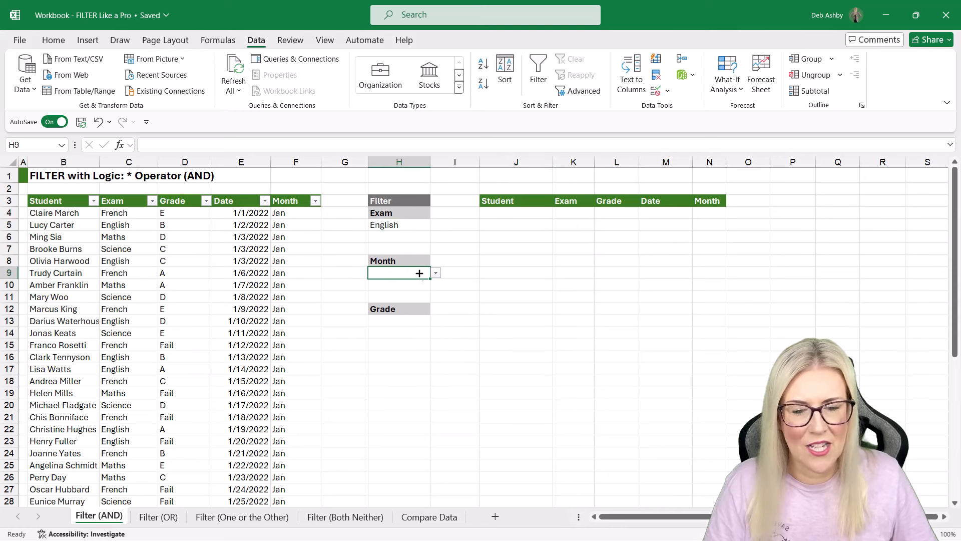
{"action": "left_click", "coordinate": [436, 273]}
{"action": "left_click", "coordinate": [414, 290]}
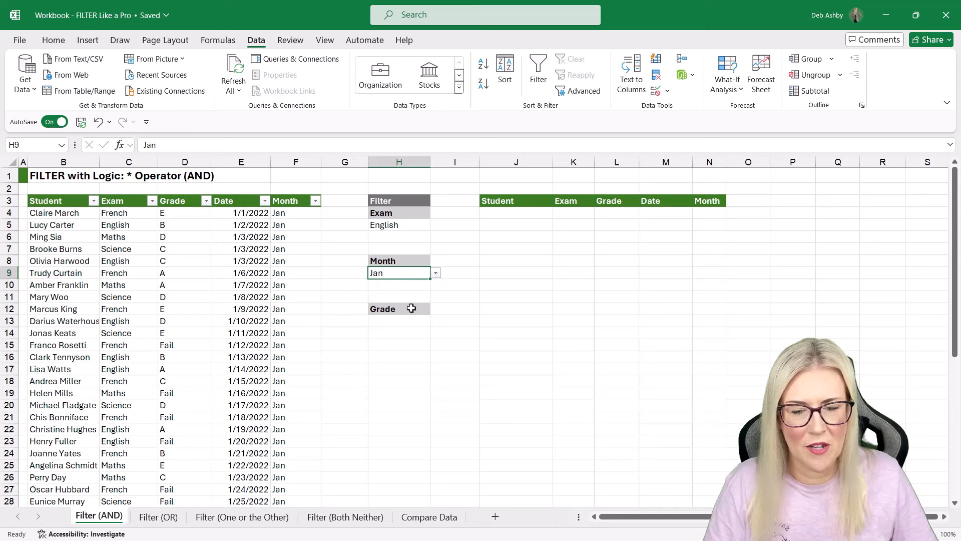
{"action": "left_click", "coordinate": [411, 320]}
{"action": "left_click", "coordinate": [436, 321]}
{"action": "left_click", "coordinate": [409, 343]}
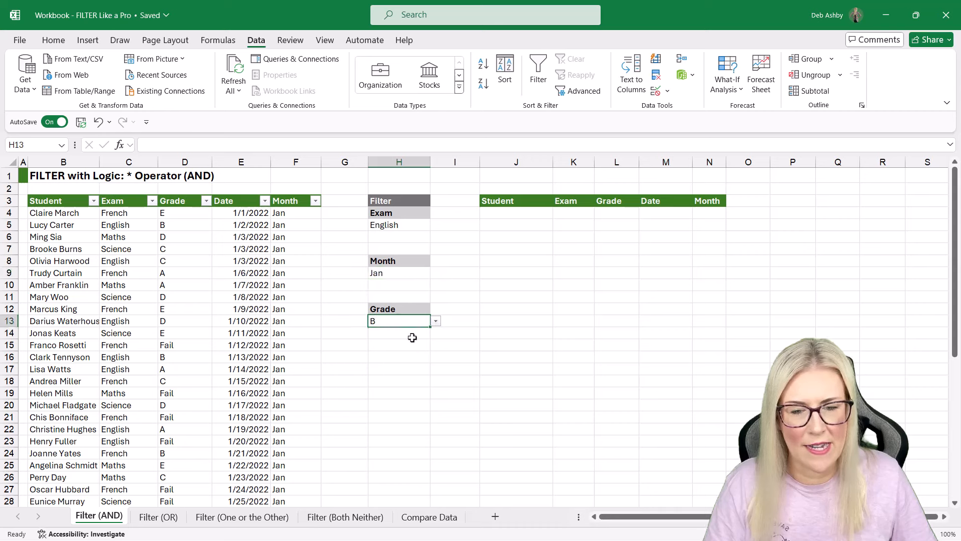
{"action": "left_click", "coordinate": [504, 320]}
{"action": "left_click", "coordinate": [666, 296]}
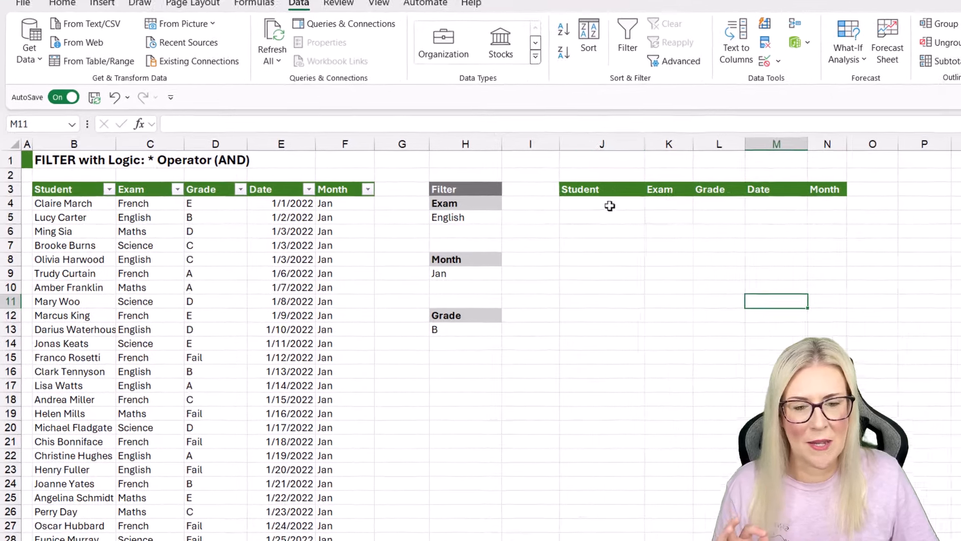
- Start a FILTER formula in cell J4 with the entire Students table as its array argument
{"action": "left_click", "coordinate": [516, 213]}
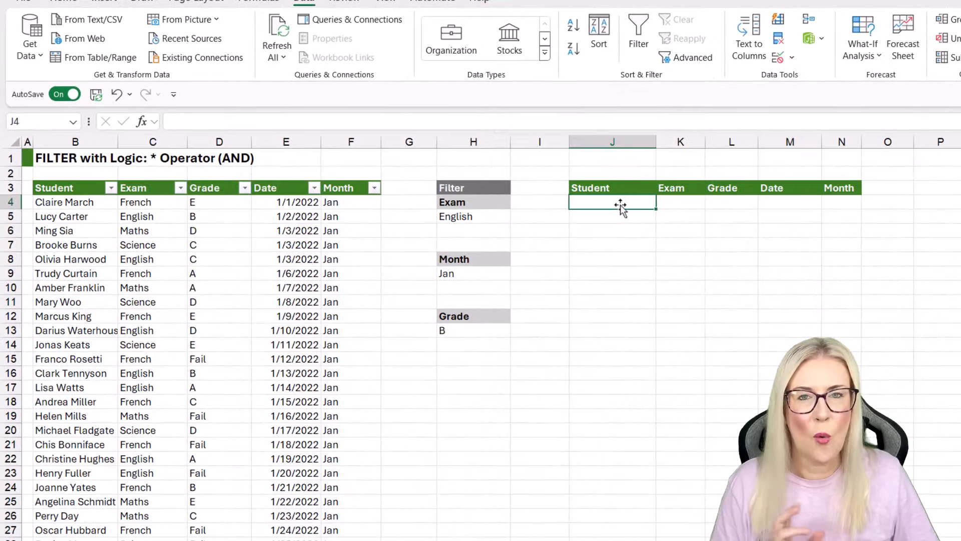
{"action": "key", "text": "Return"}
{"action": "left_click_drag", "start_coordinate": [620, 188], "coordinate": [831, 188]}
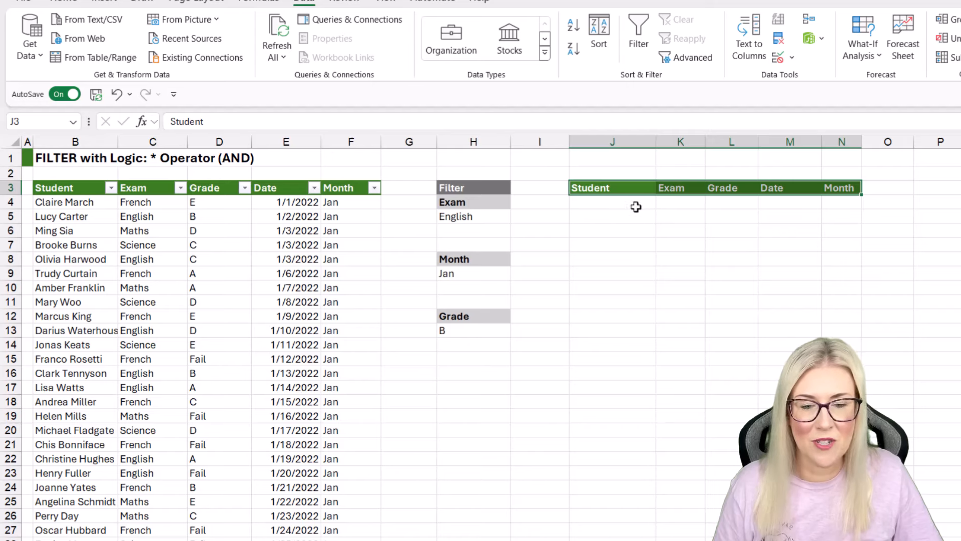
{"action": "left_click", "coordinate": [613, 206]}
{"action": "type", "text": "=F"}
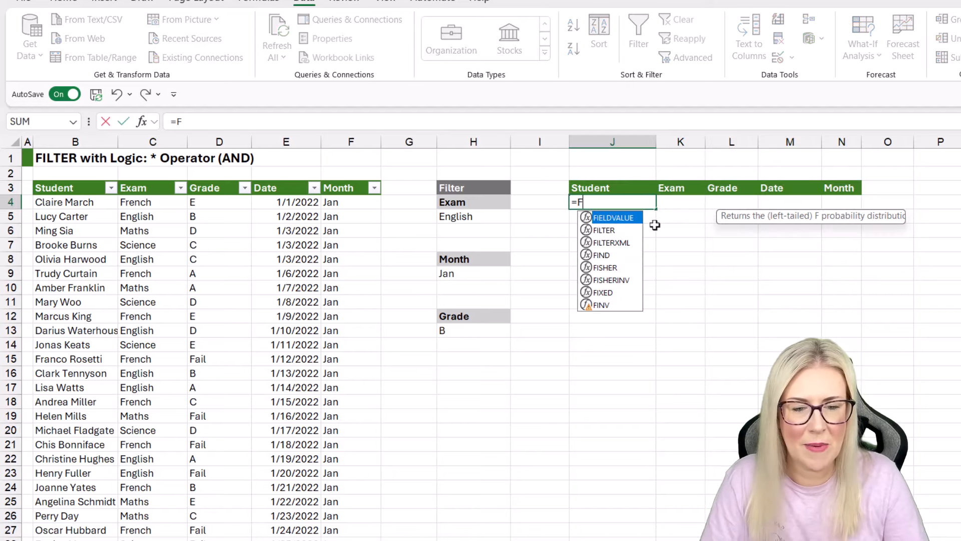
{"action": "type", "text": "IL"}
{"action": "key", "text": "Tab"}
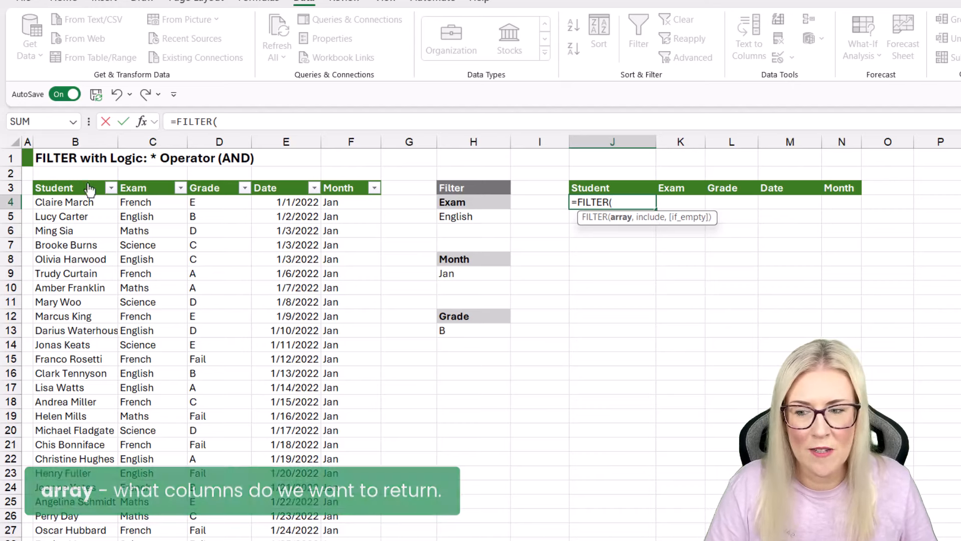
{"action": "left_click_drag", "start_coordinate": [87, 183], "coordinate": [338, 179]}
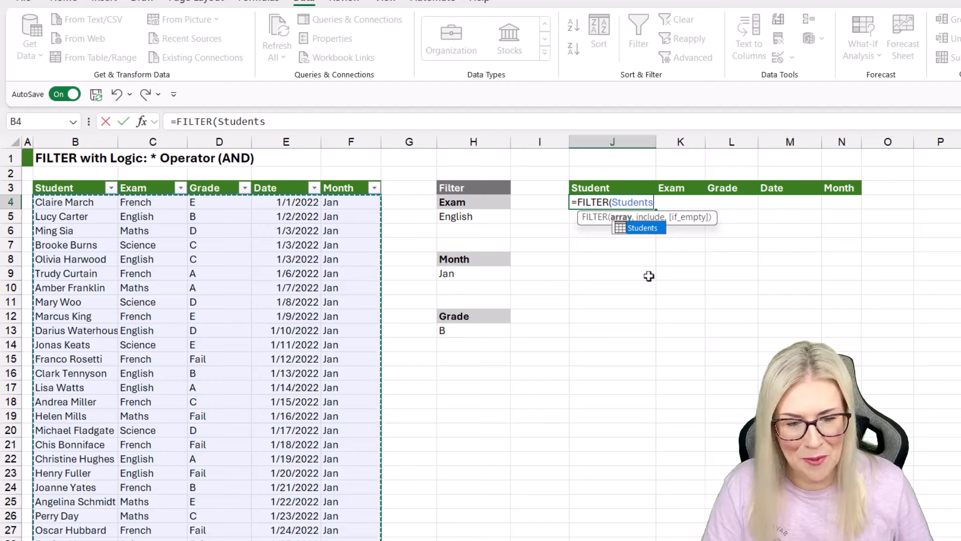
{"action": "type", "text": ","}
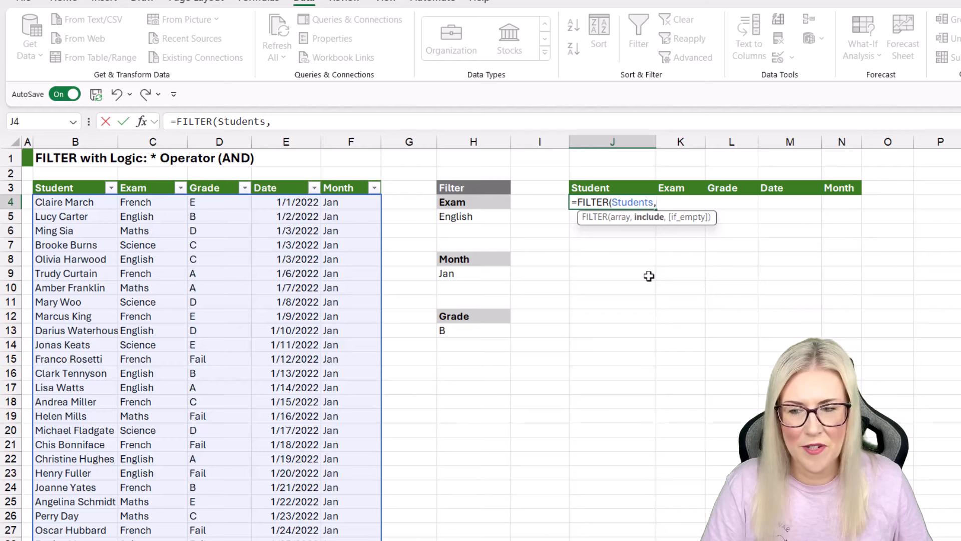
- Complete the J4 FILTER formula with the condition Students[Exam]=H5 and "No Records" as the if_empty text
{"action": "left_click", "coordinate": [160, 180]}
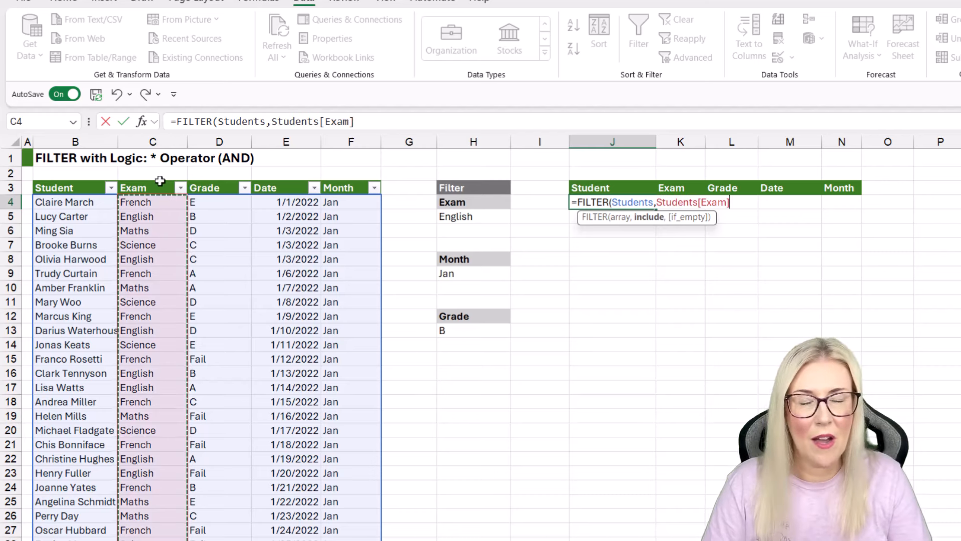
{"action": "type", "text": "="}
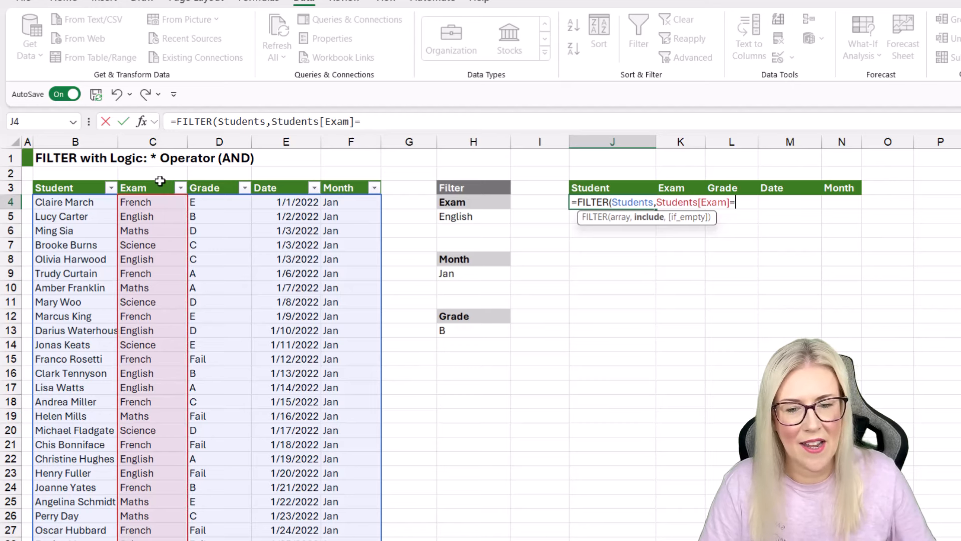
{"action": "left_click", "coordinate": [482, 217]}
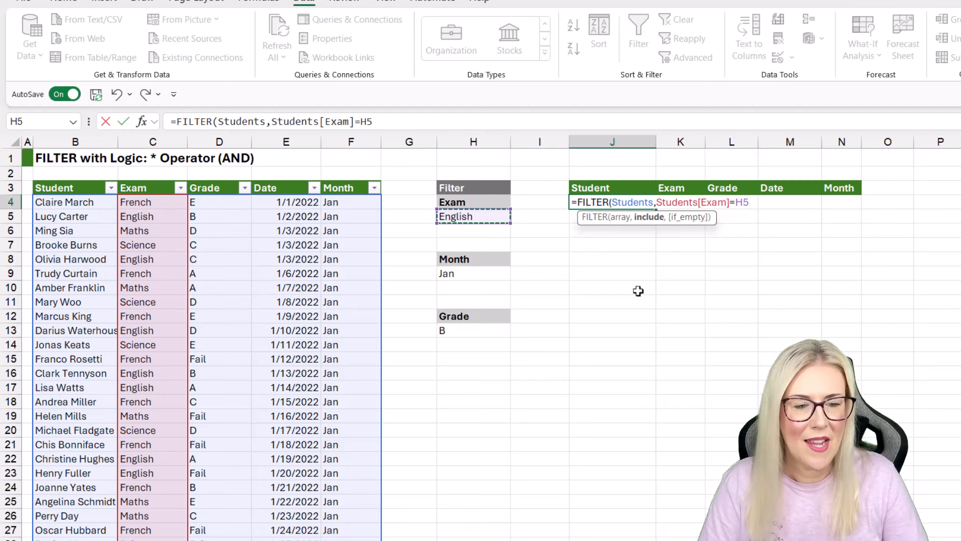
{"action": "type", "text": ","}
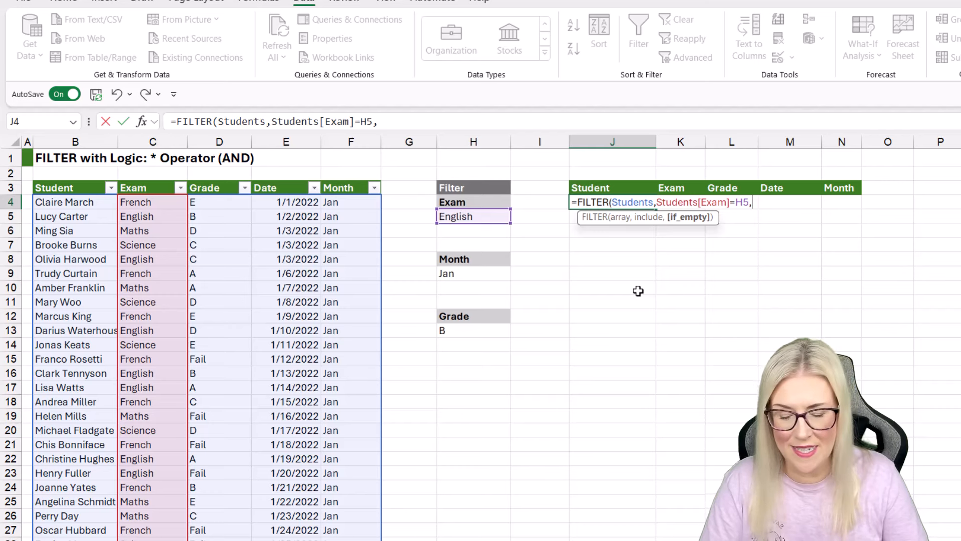
{"action": "type", "text": "\"No"}
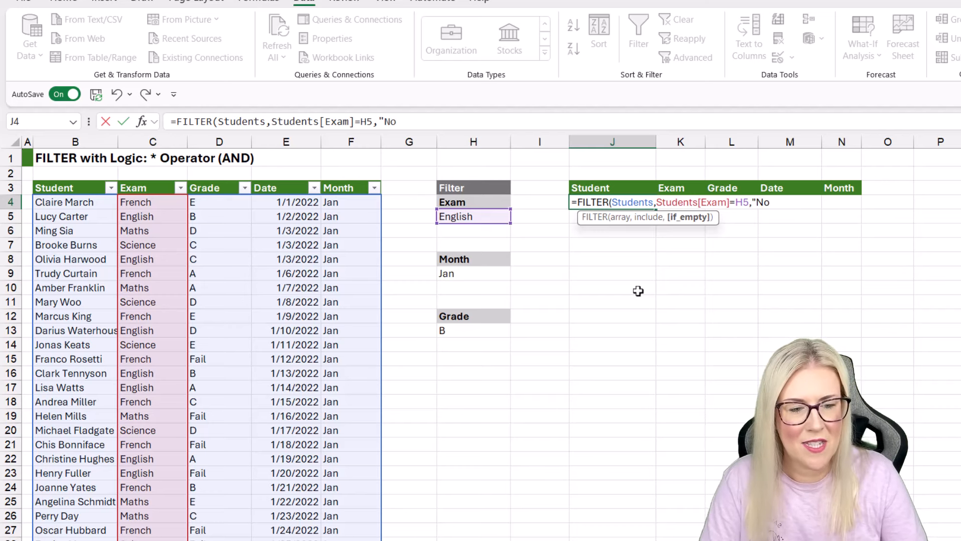
{"action": "type", "text": " Records\")"}
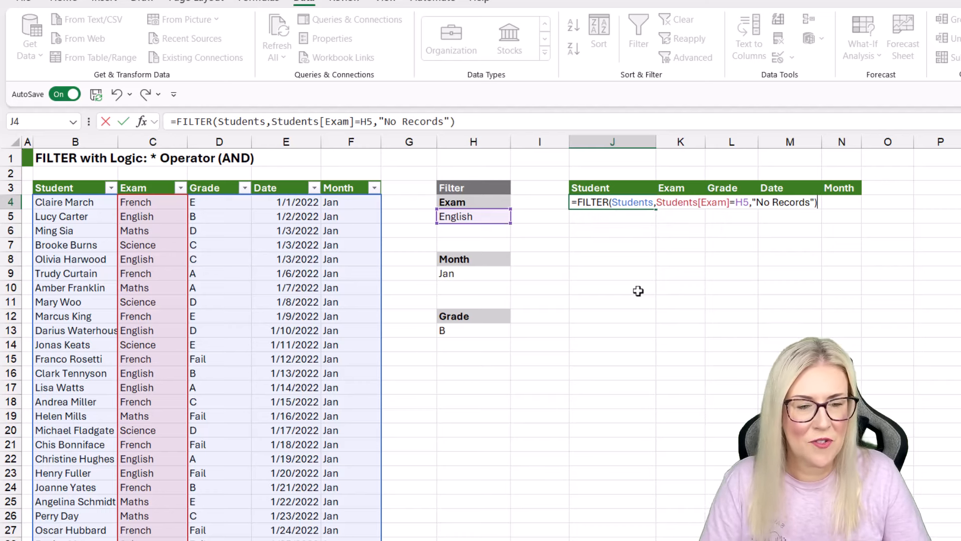
{"action": "key", "text": "Return"}
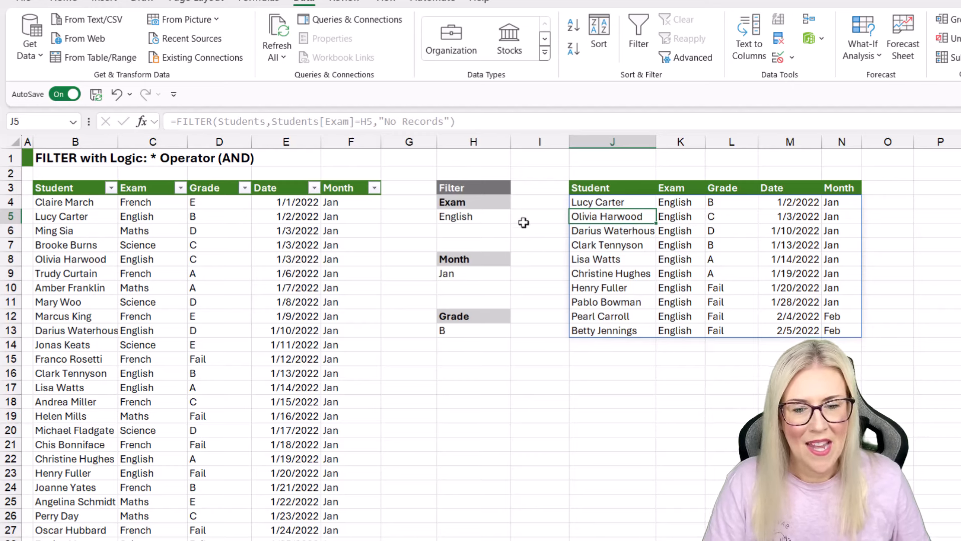
- Test the single-criterion filter by choosing French, Maths and Science in turn as the Exam in H5
{"action": "left_click", "coordinate": [498, 217]}
{"action": "left_click", "coordinate": [516, 218]}
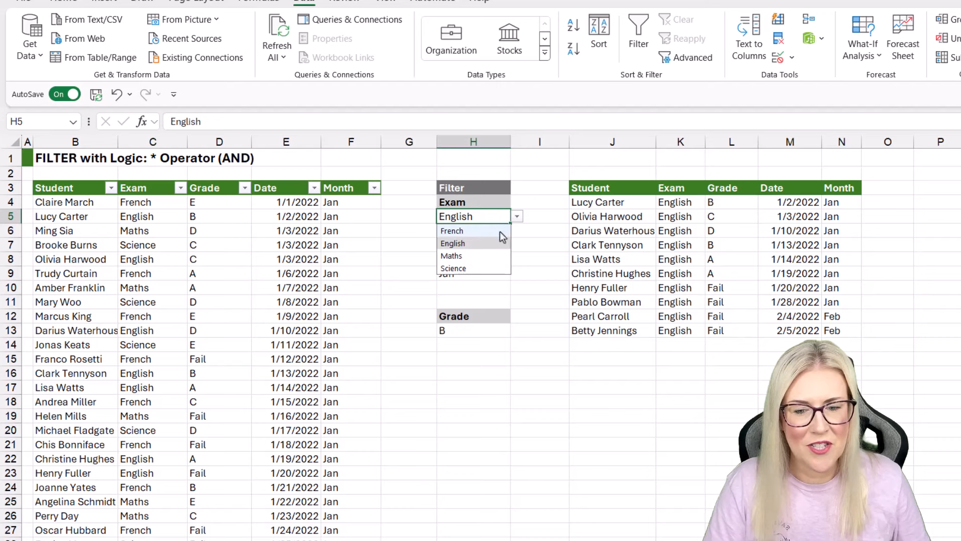
{"action": "left_click", "coordinate": [497, 233]}
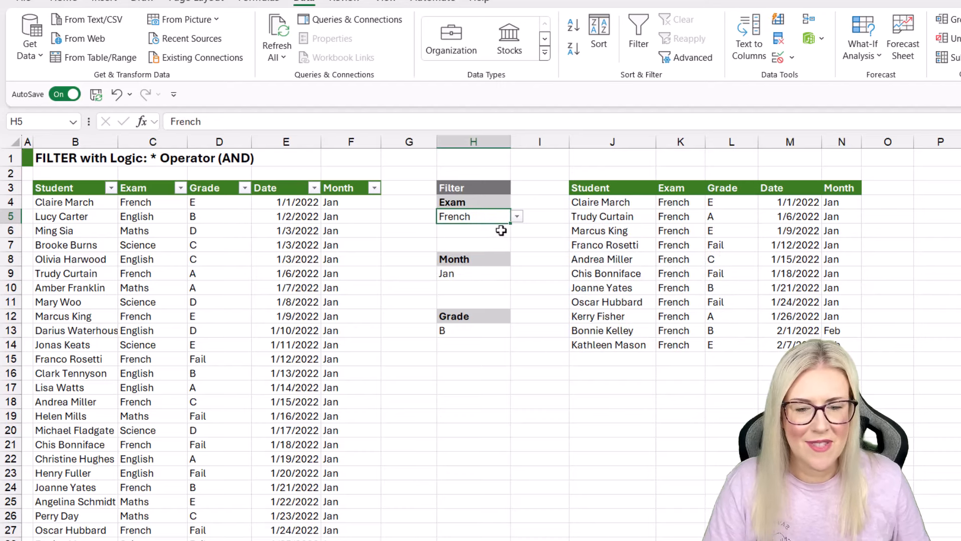
{"action": "left_click", "coordinate": [516, 217]}
{"action": "left_click", "coordinate": [500, 255]}
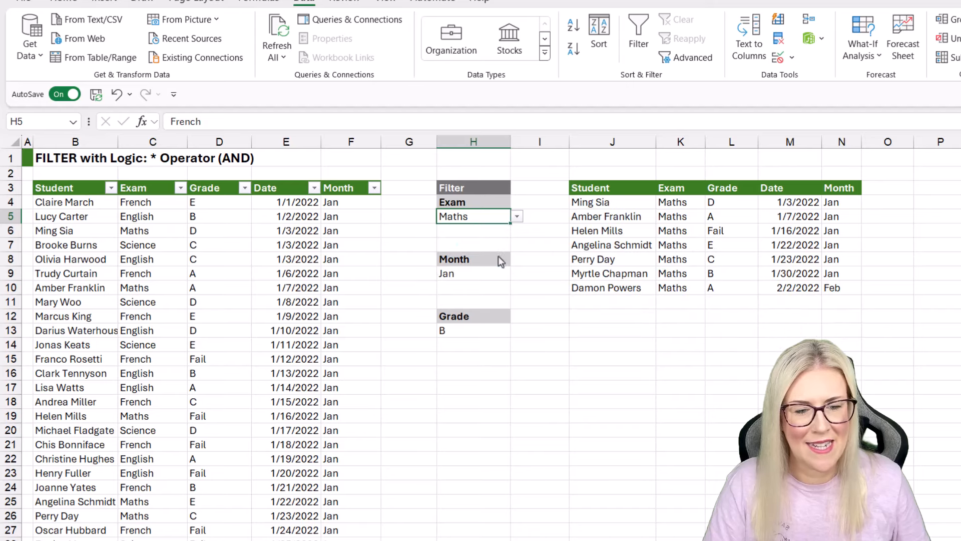
{"action": "left_click", "coordinate": [517, 219]}
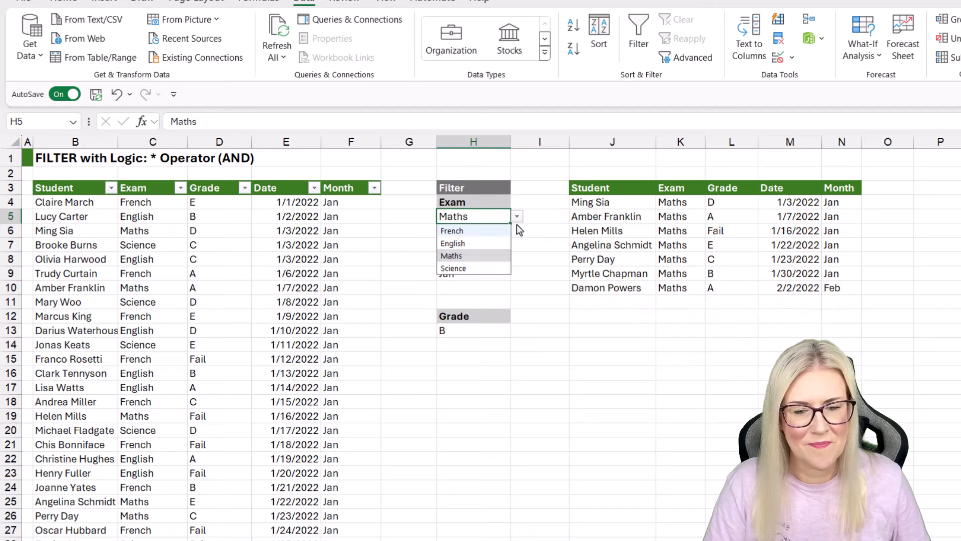
{"action": "left_click", "coordinate": [488, 268]}
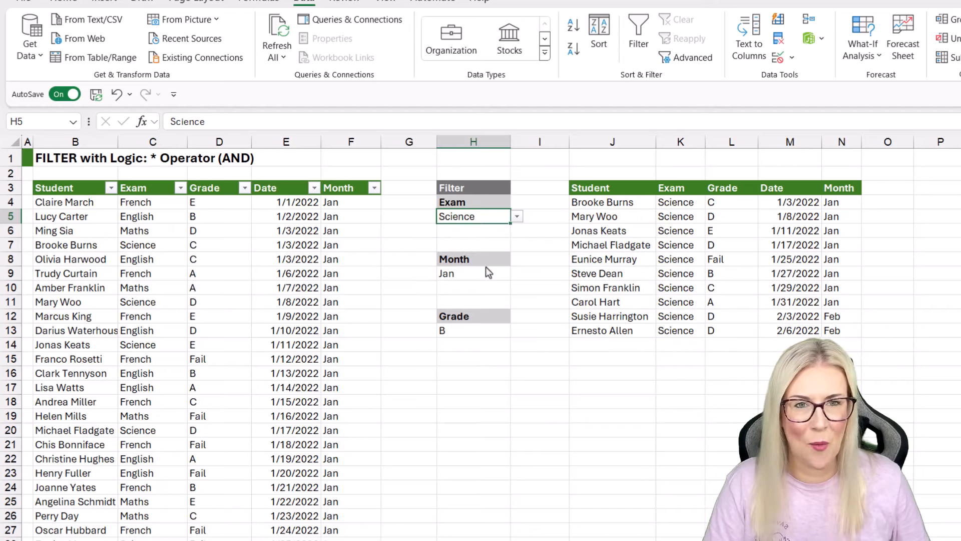
- Delete the single-criterion FILTER formula from cell J4
{"action": "key", "text": "Right"}
{"action": "key", "text": "Right"}
{"action": "key", "text": "Up"}
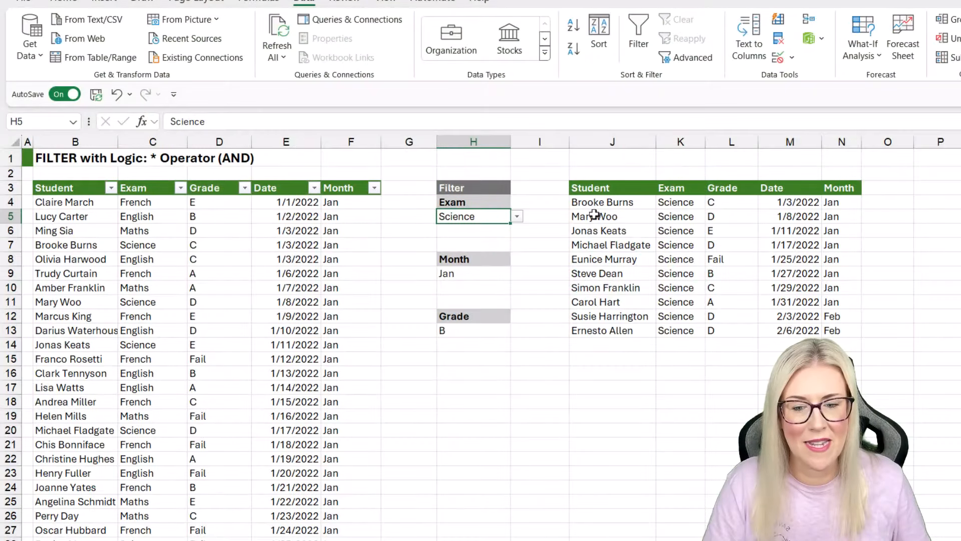
{"action": "left_click", "coordinate": [461, 332]}
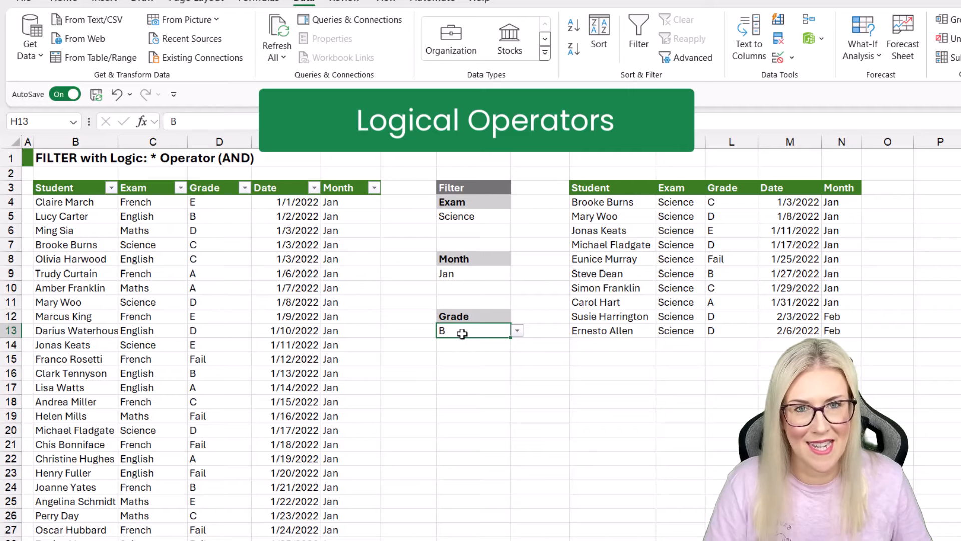
{"action": "key", "text": "ctrl+Right"}
{"action": "key", "text": "ctrl+Up"}
{"action": "key", "text": "Down"}
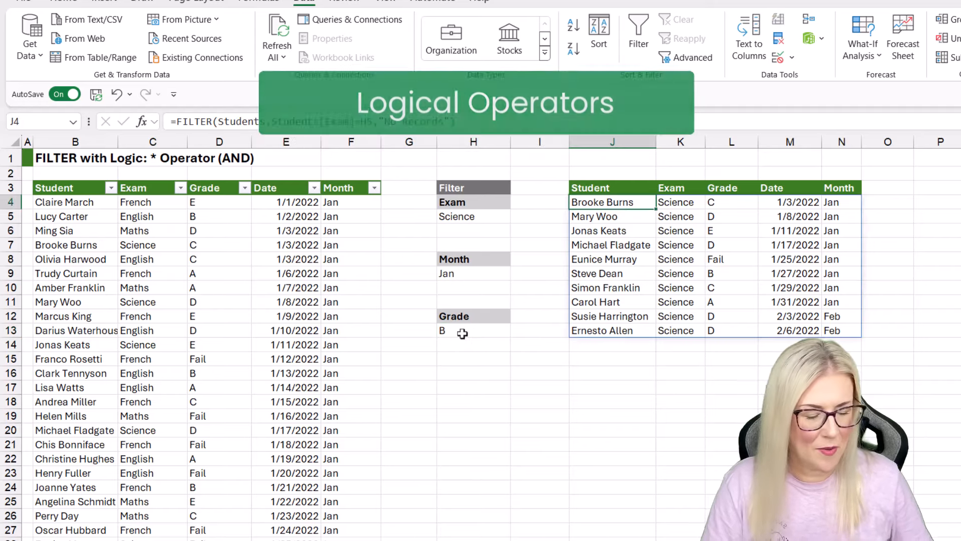
{"action": "key", "text": "Delete"}
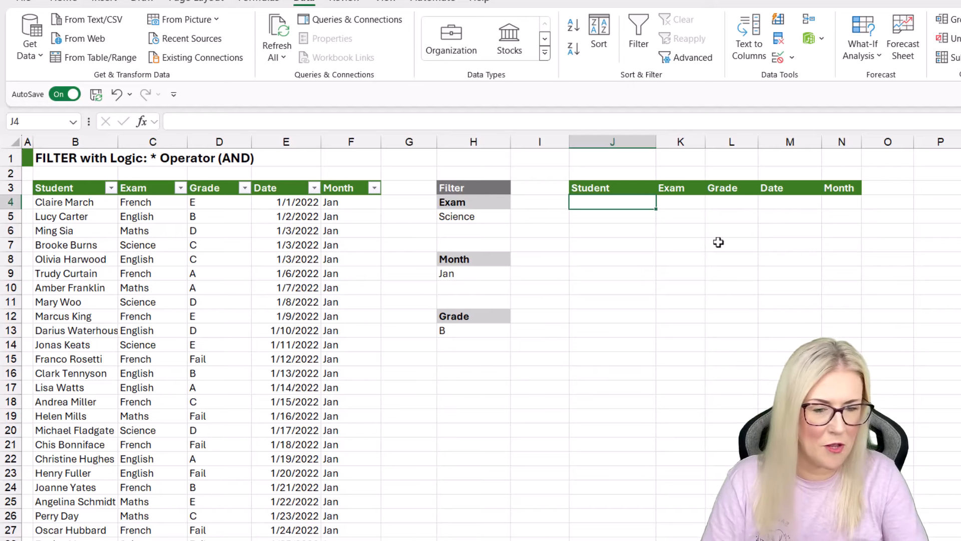
- Start a new FILTER formula in cell J4 using the whole Students table as the array
{"action": "type", "text": "=FILT"}
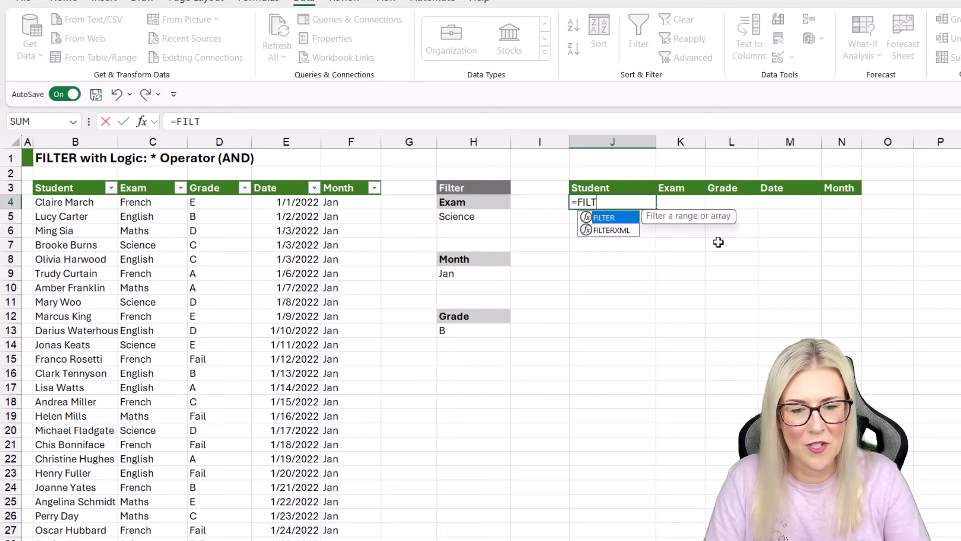
{"action": "type", "text": "ER("}
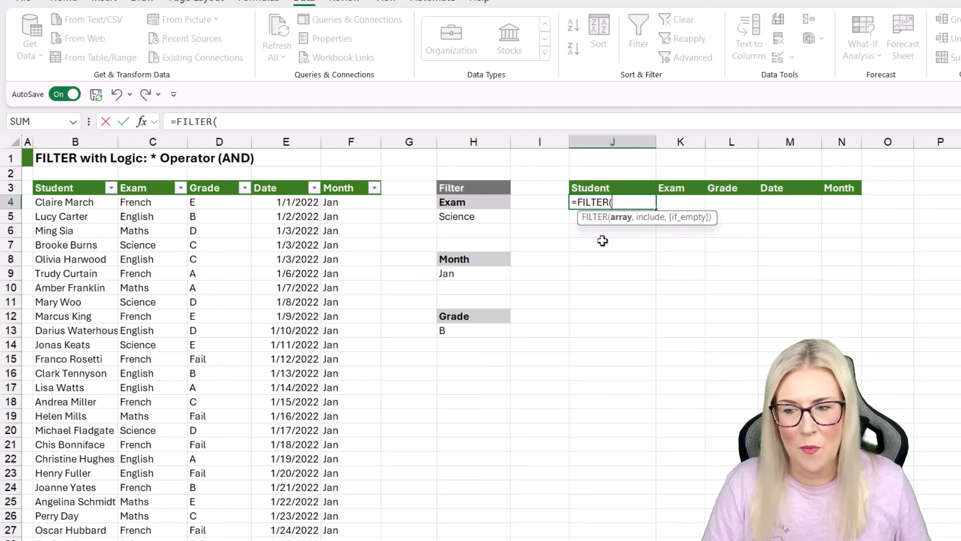
{"action": "left_click_drag", "start_coordinate": [85, 182], "coordinate": [337, 186]}
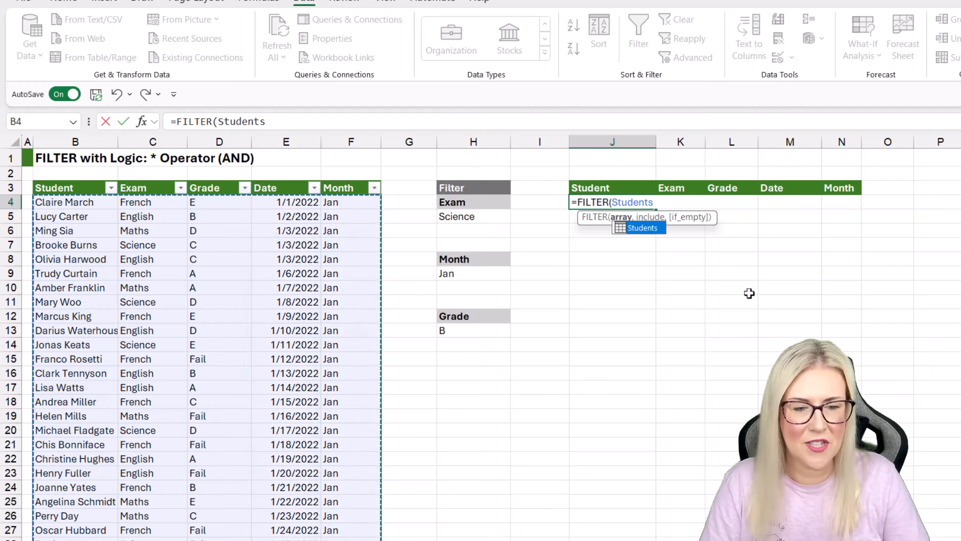
{"action": "type", "text": ","}
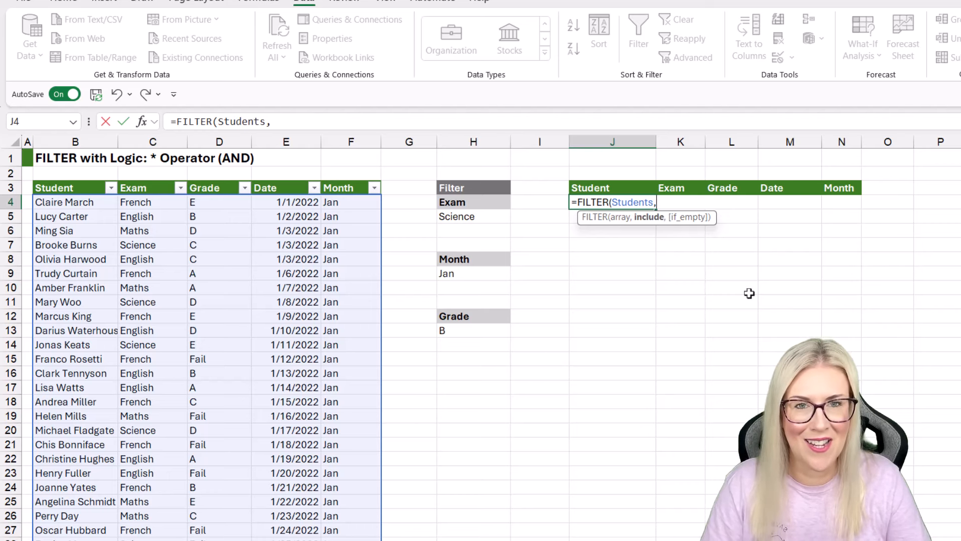
- Add the parenthesised include condition (Students[Exam]=H5), followed by the * operator for AND logic
{"action": "type", "text": "("}
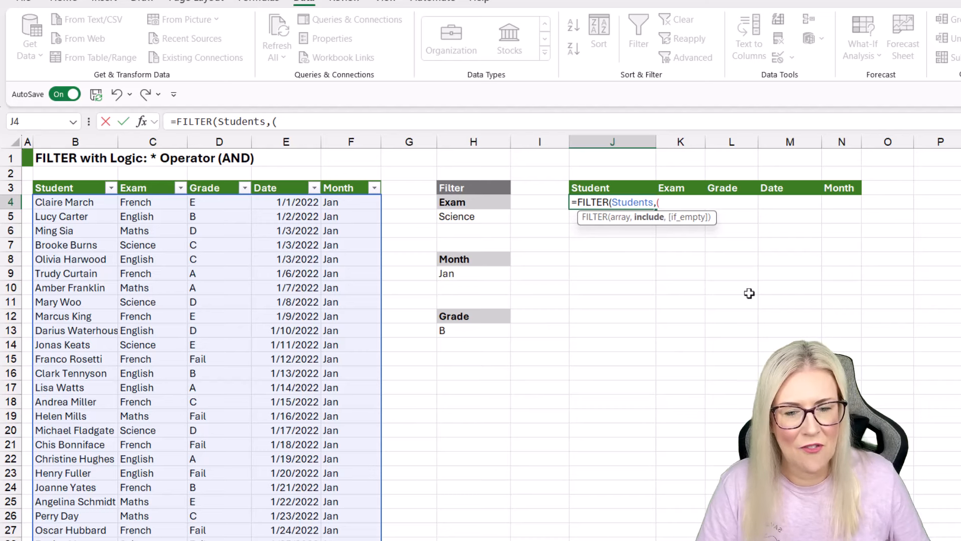
{"action": "left_click", "coordinate": [157, 183]}
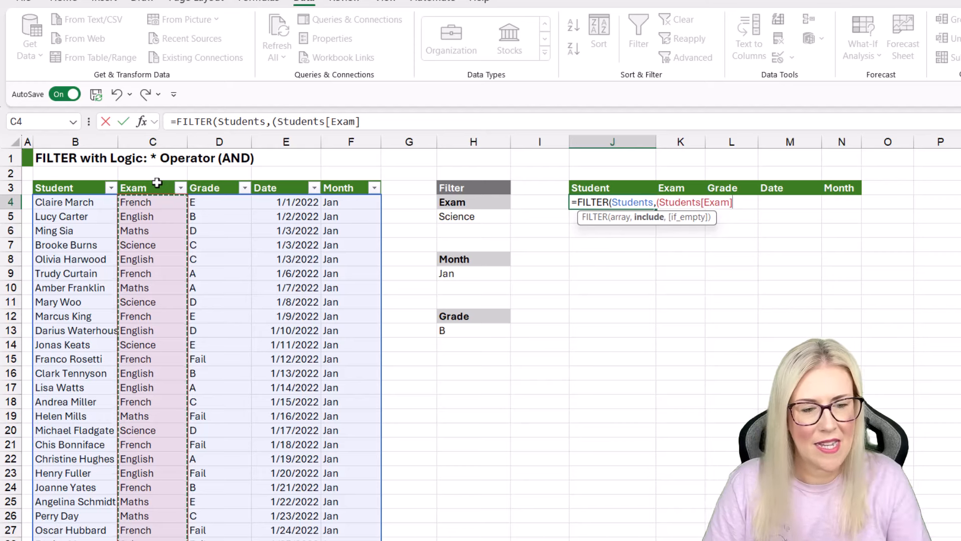
{"action": "type", "text": "="}
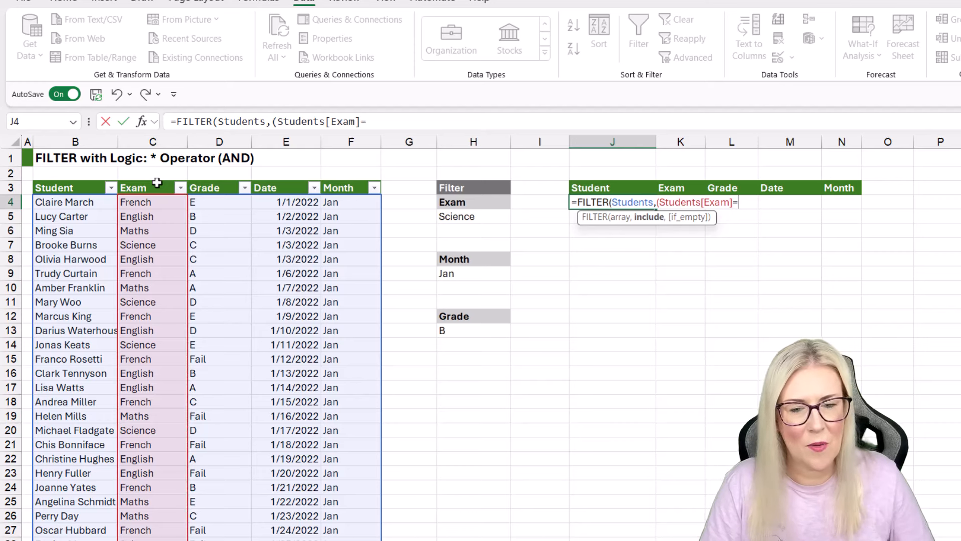
{"action": "left_click", "coordinate": [474, 216]}
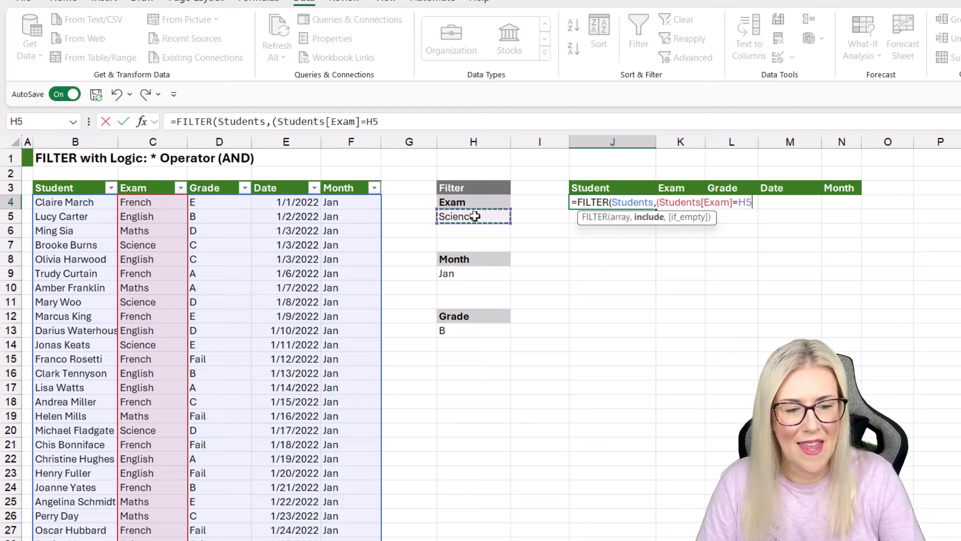
{"action": "type", "text": ")*"}
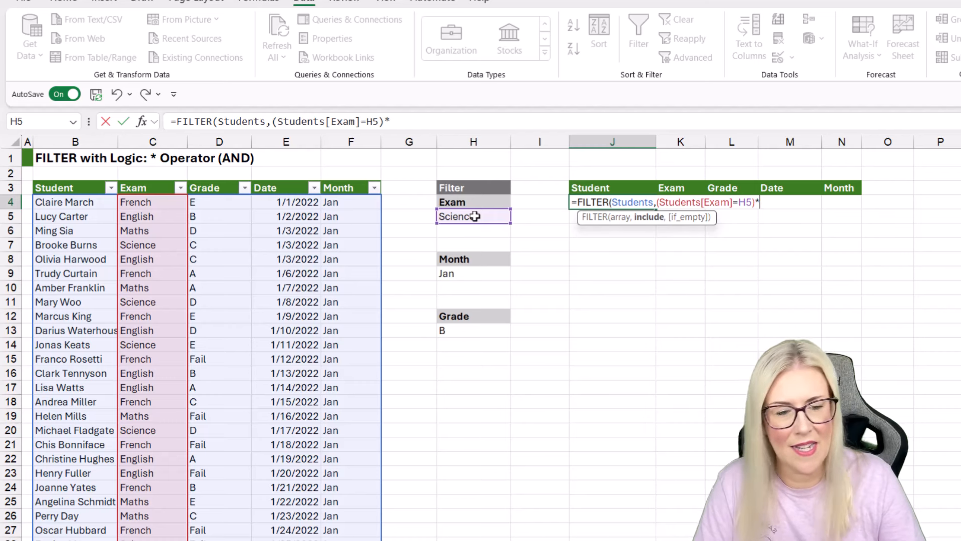
- Add the second parenthesised condition (Students[Grade]=H13) to the FILTER formula's include argument
{"action": "type", "text": "("}
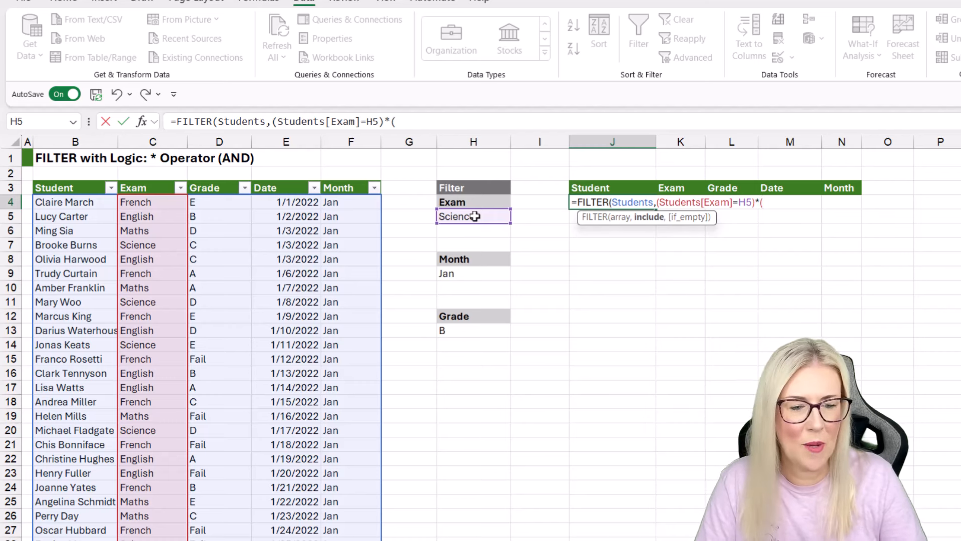
{"action": "left_click", "coordinate": [220, 184]}
{"action": "type", "text": "="}
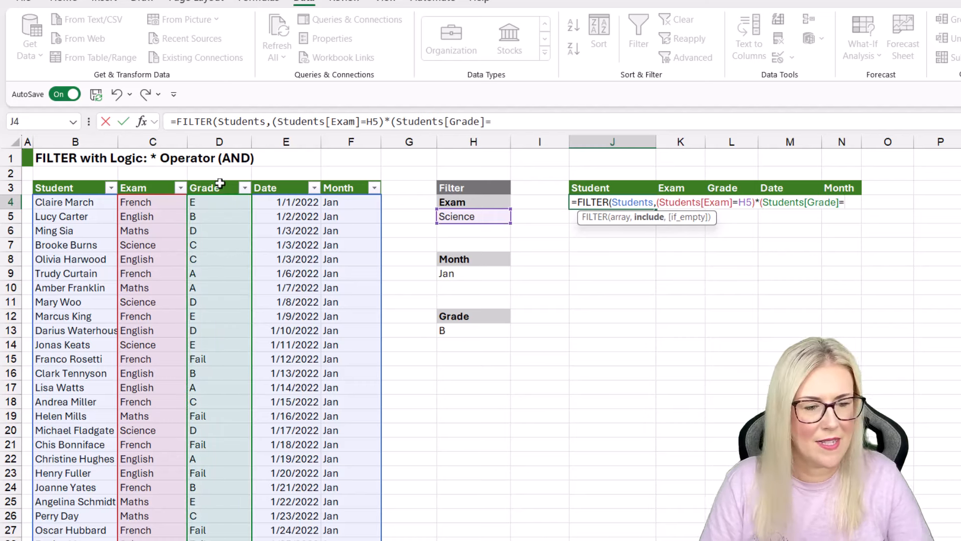
{"action": "left_click", "coordinate": [494, 333]}
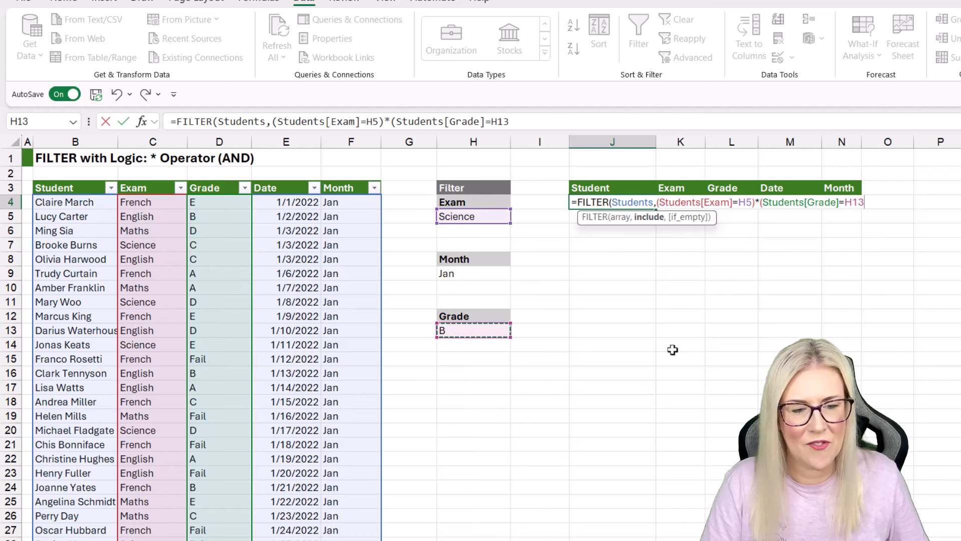
{"action": "type", "text": ")"}
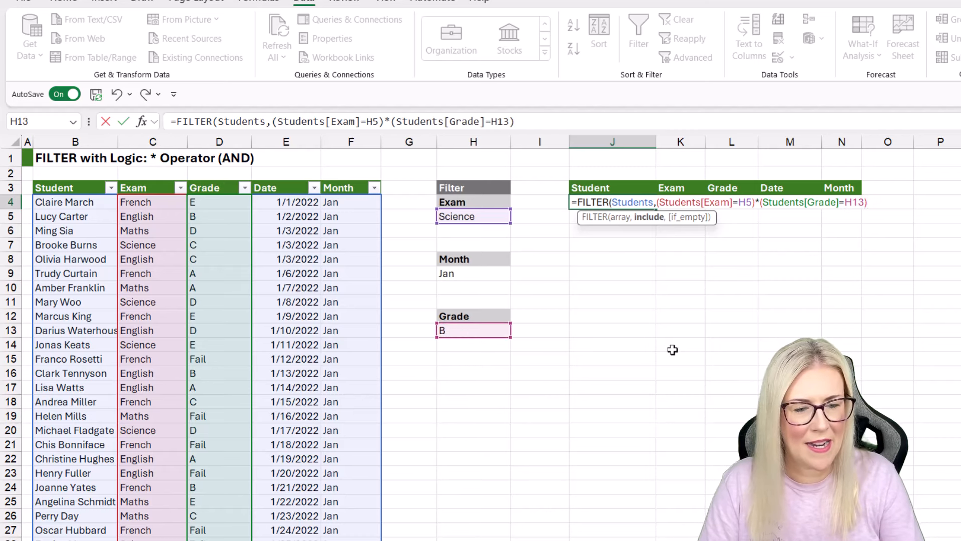
- Finish the two-condition FILTER formula with "No Records" as the if_empty text and enter it
{"action": "type", "text": ","}
{"action": "type", "text": "\"N"}
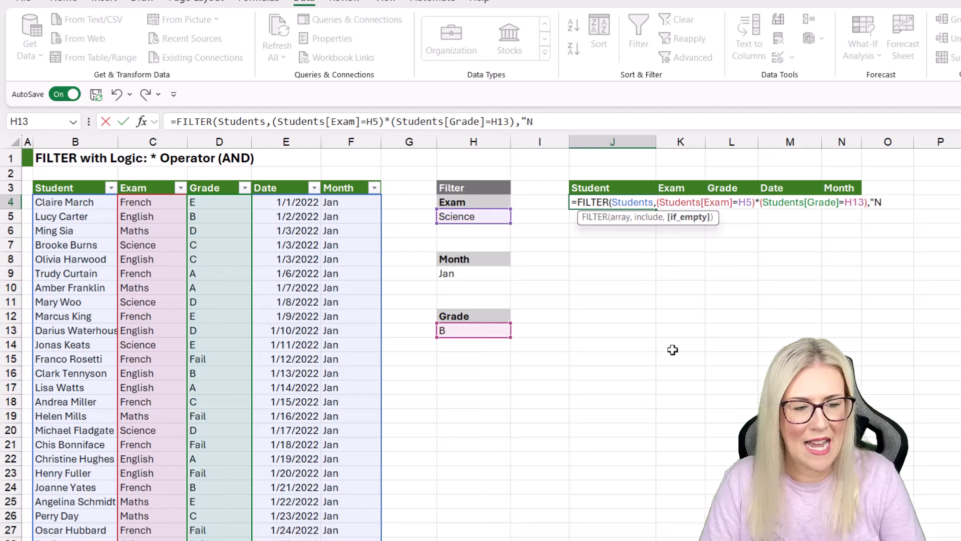
{"action": "type", "text": "o Records\")"}
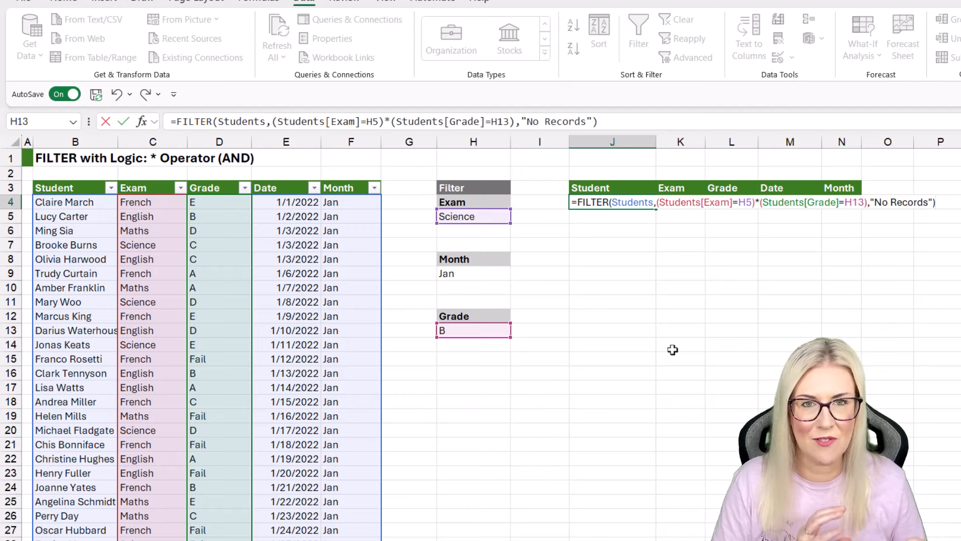
{"action": "key", "text": "Return"}
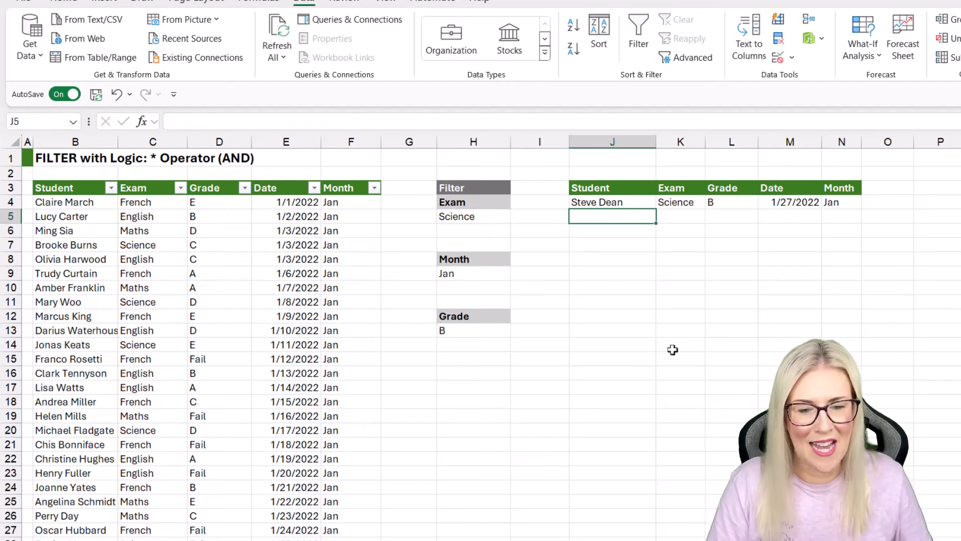
- Change the Exam criterion in H5 to French and the Grade criterion in H13 to C, and check the filtered record
{"action": "left_click", "coordinate": [482, 218]}
{"action": "left_click", "coordinate": [515, 217]}
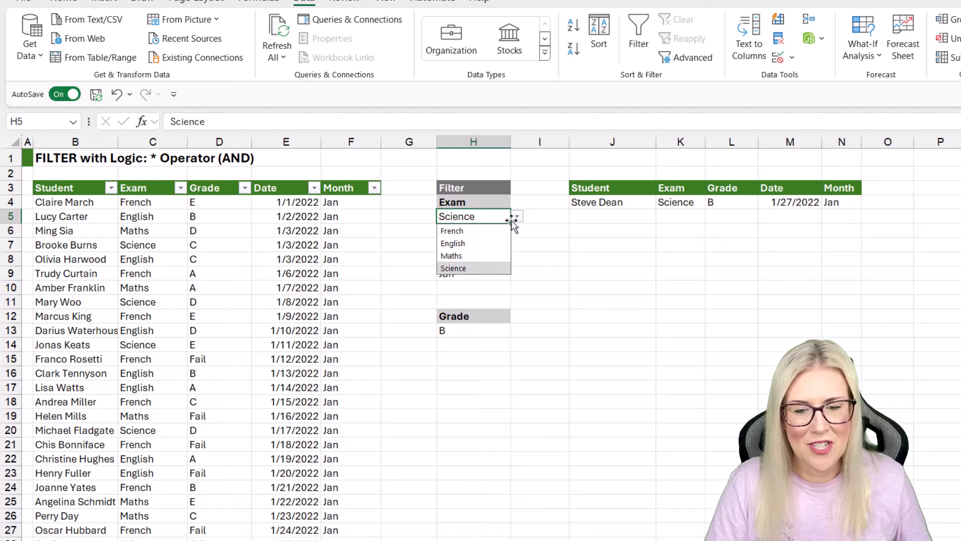
{"action": "left_click", "coordinate": [470, 233]}
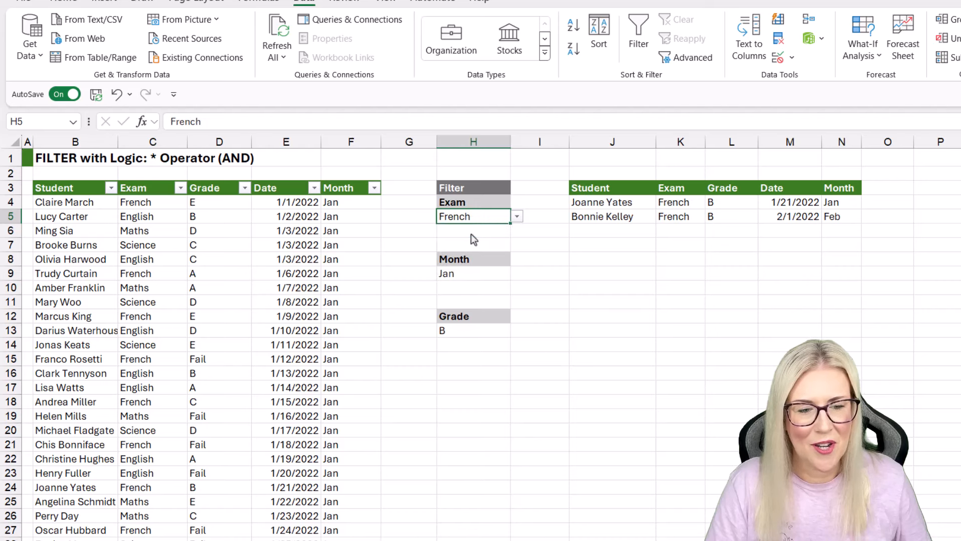
{"action": "left_click", "coordinate": [491, 335]}
{"action": "left_click", "coordinate": [517, 331]}
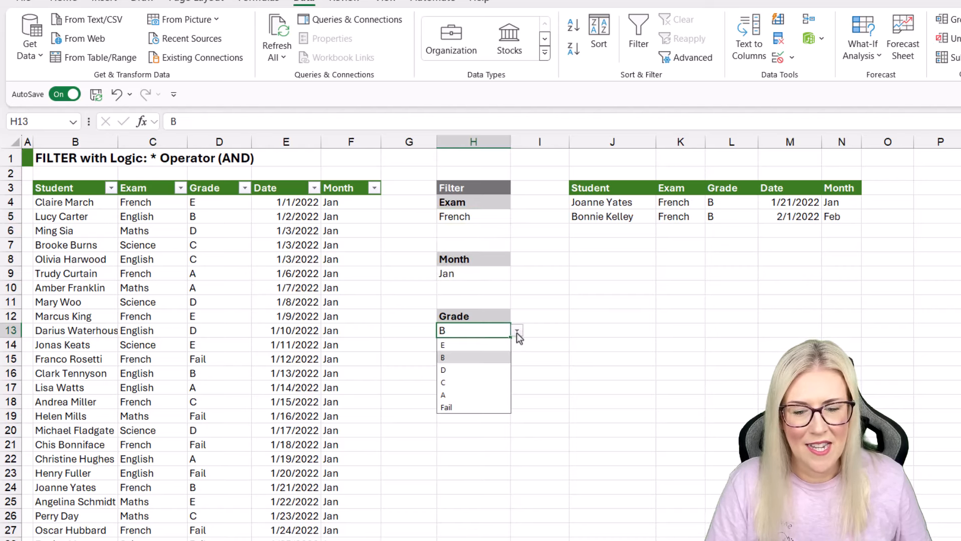
{"action": "left_click", "coordinate": [479, 383]}
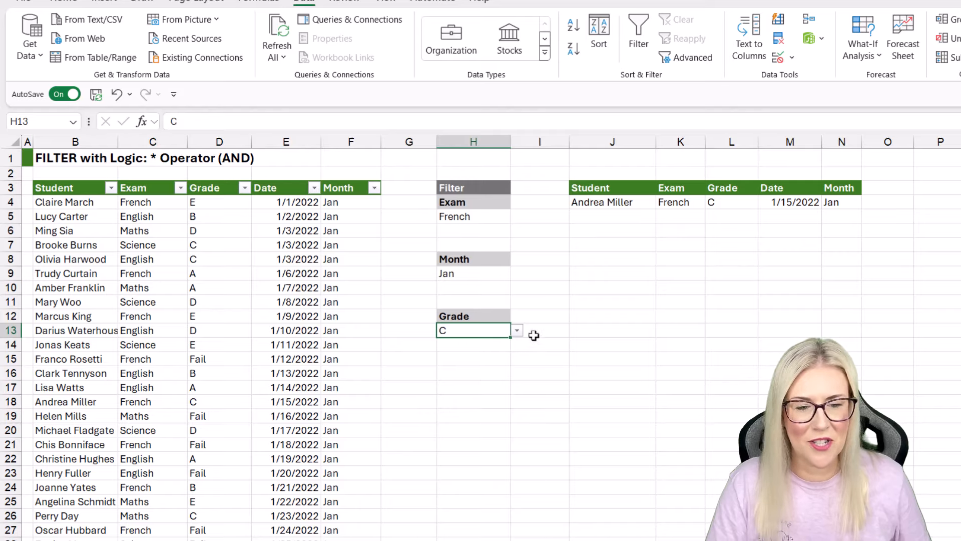
{"action": "left_click", "coordinate": [679, 206]}
{"action": "left_click", "coordinate": [728, 205]}
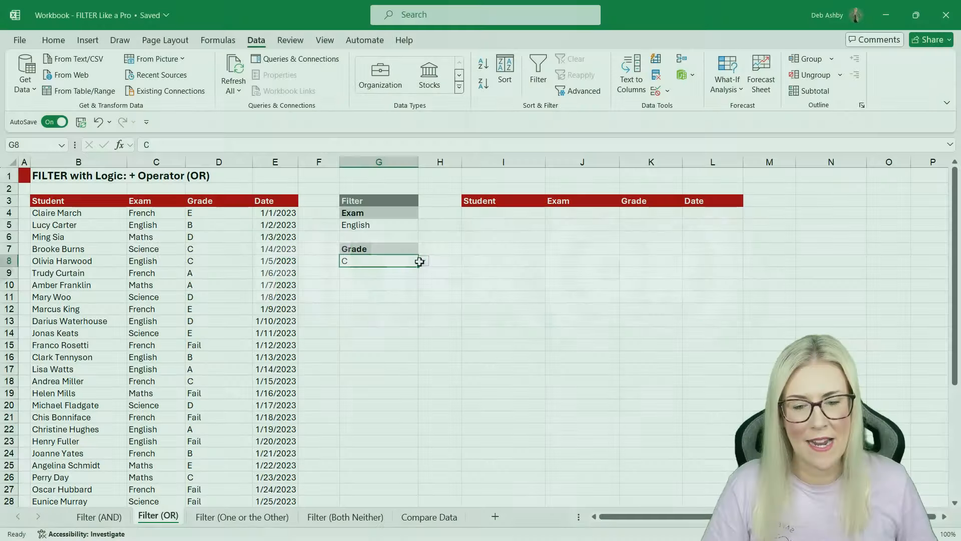
- On the Filter (OR) sheet, review the Exam and Grade dropdown criteria and the empty results area
{"action": "left_click", "coordinate": [424, 261]}
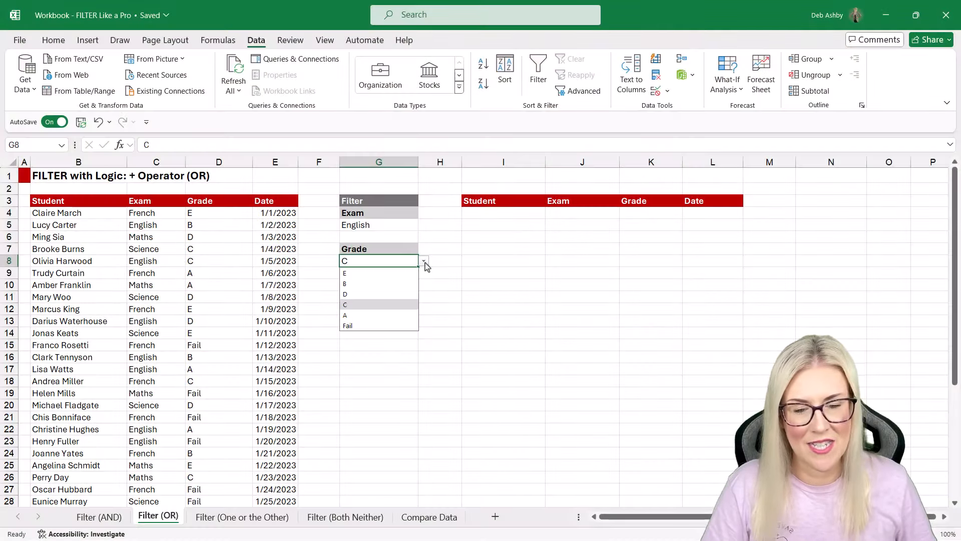
{"action": "left_click", "coordinate": [582, 281]}
{"action": "left_click_drag", "start_coordinate": [495, 212], "coordinate": [710, 222]}
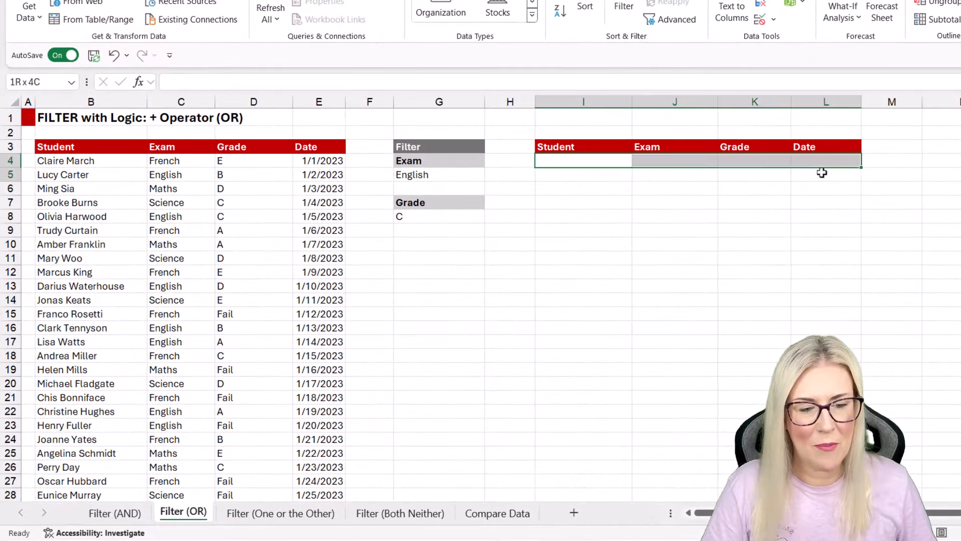
{"action": "left_click_drag", "start_coordinate": [822, 172], "coordinate": [819, 260]}
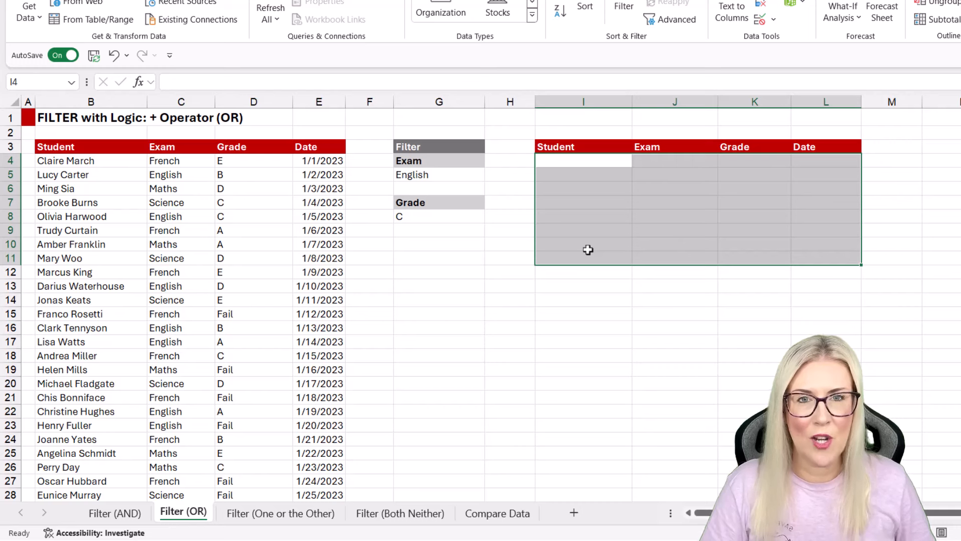
{"action": "left_click", "coordinate": [438, 312]}
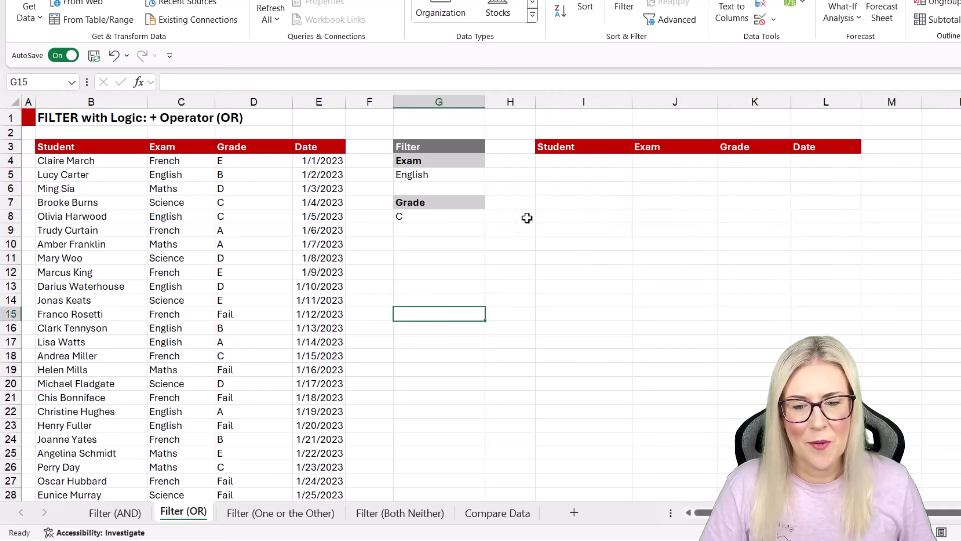
{"action": "left_click", "coordinate": [579, 163]}
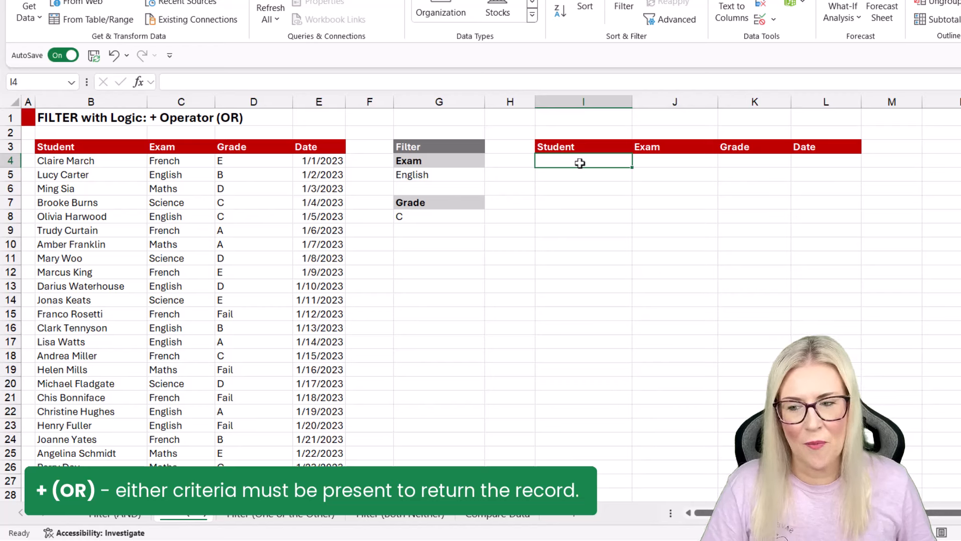
{"action": "left_click", "coordinate": [417, 176]}
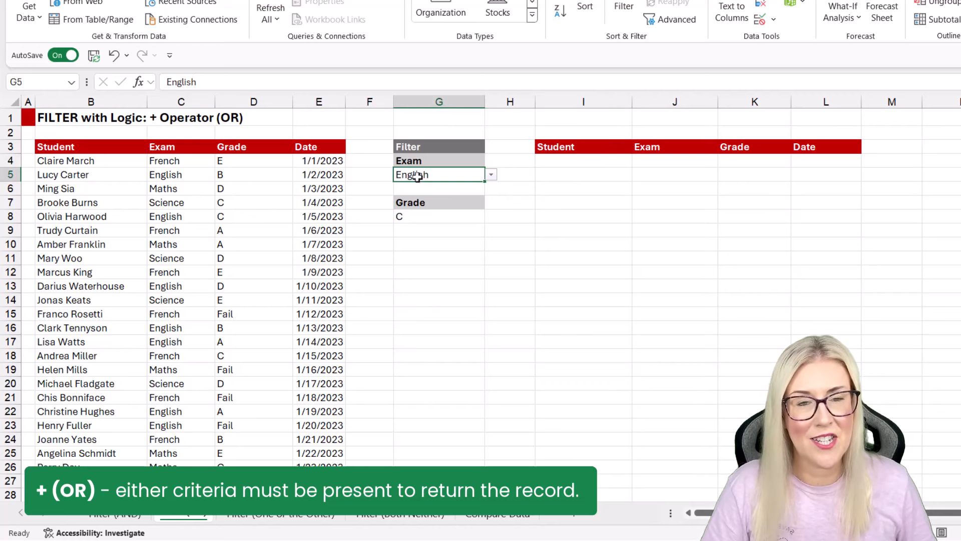
{"action": "left_click", "coordinate": [417, 218]}
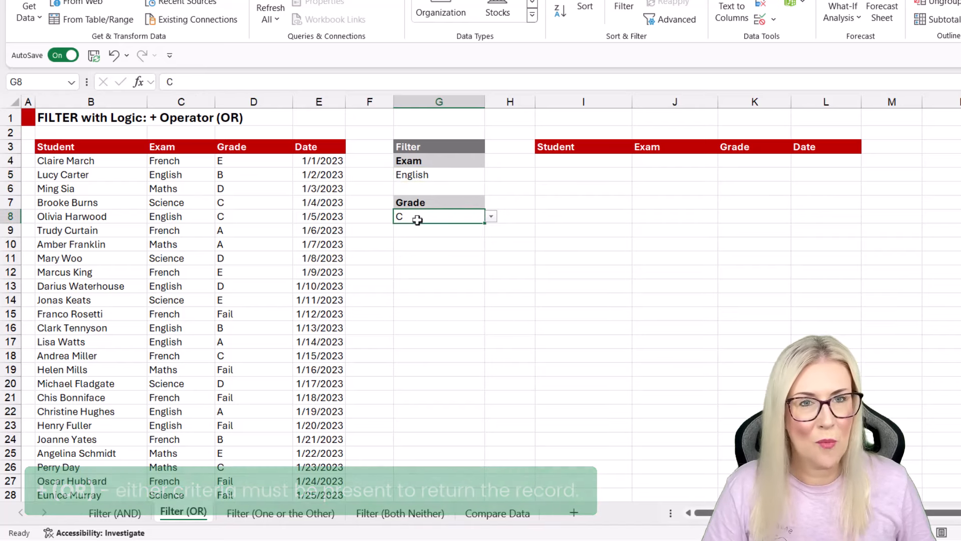
- Start a FILTER formula in cell I4 using the whole Exam_Results table as the array
{"action": "type", "text": "R("}
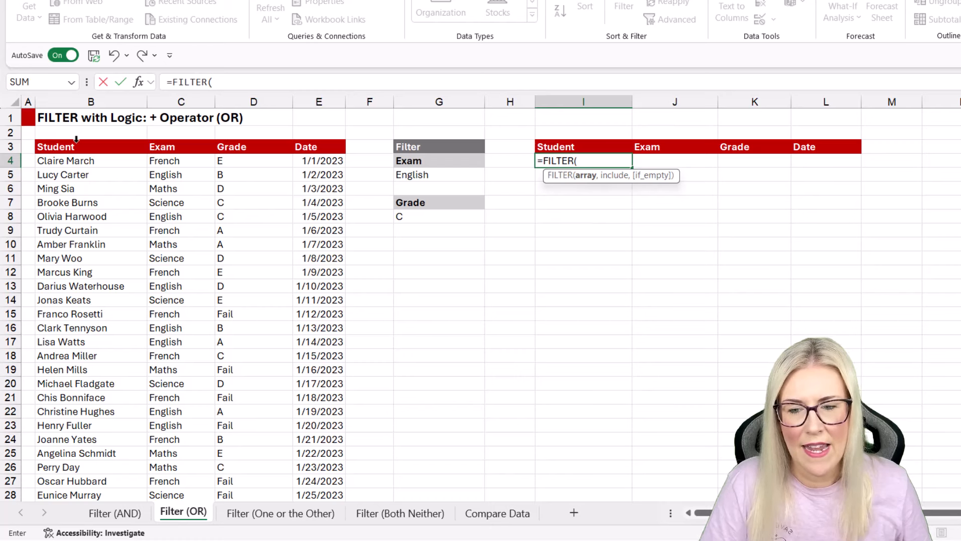
{"action": "left_click_drag", "start_coordinate": [76, 143], "coordinate": [336, 146]}
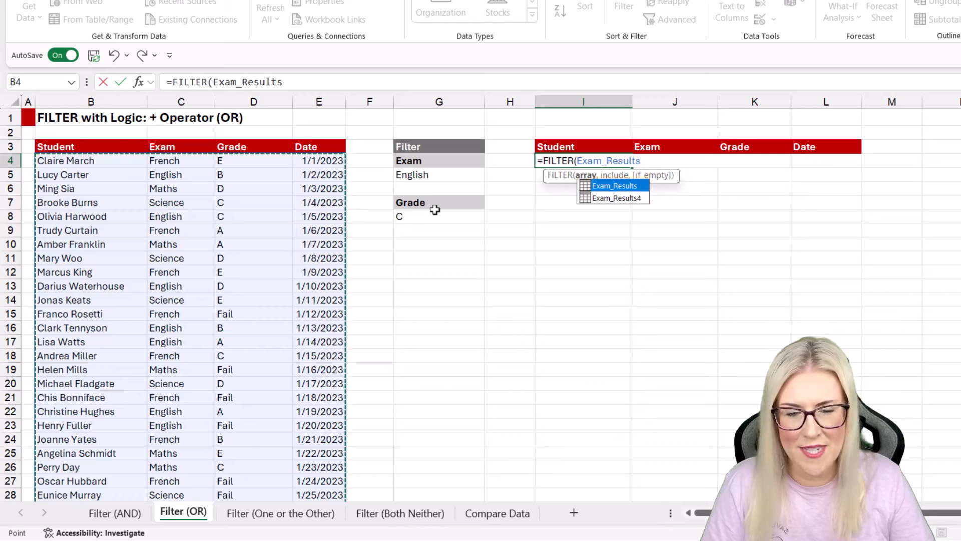
{"action": "type", "text": ","}
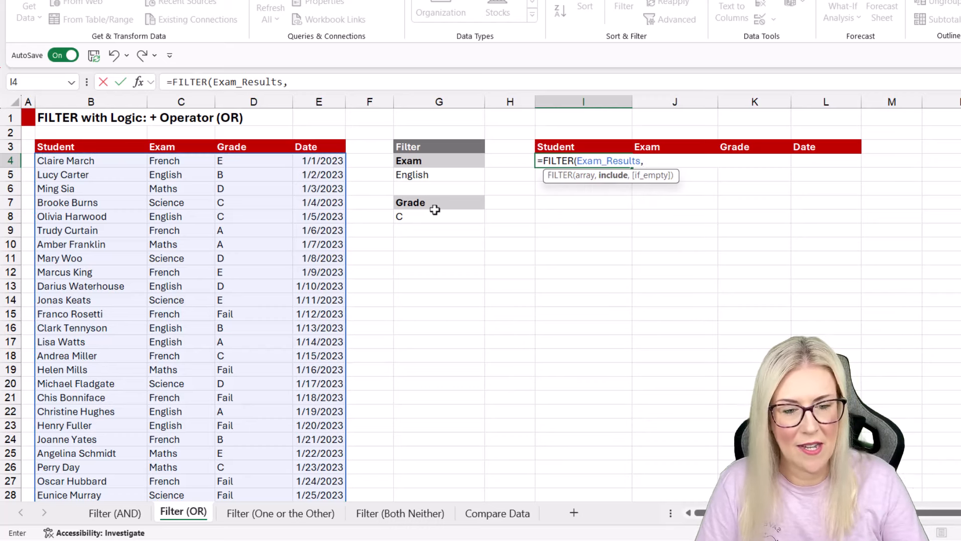
- Add the parenthesised include condition (Exam_Results[Exam]=G5), followed by the + operator for OR logic
{"action": "type", "text": "("}
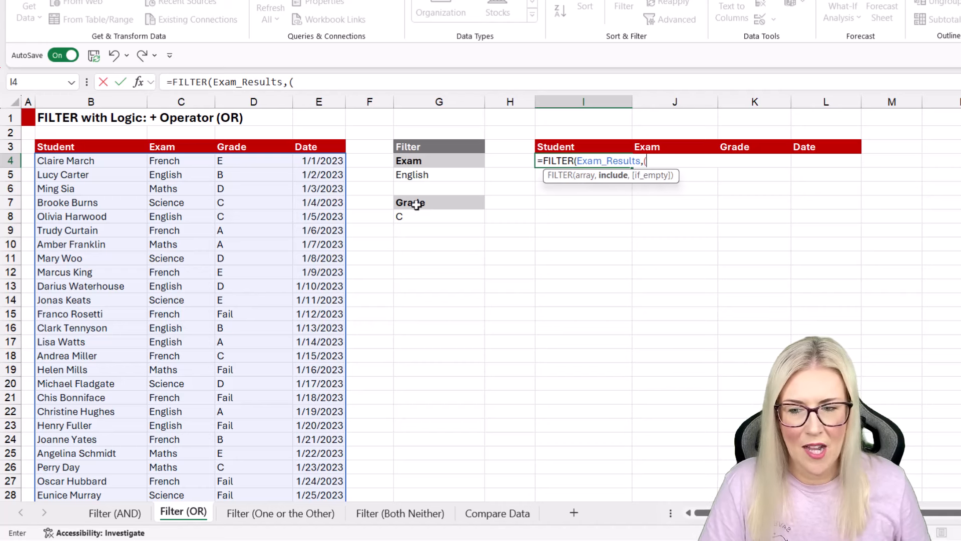
{"action": "left_click", "coordinate": [177, 144]}
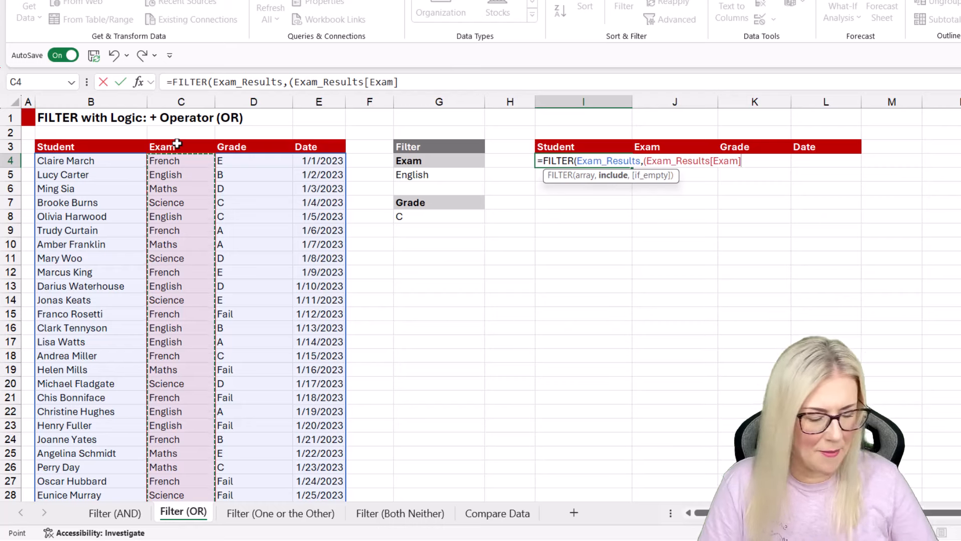
{"action": "type", "text": "="}
{"action": "left_click", "coordinate": [426, 176]}
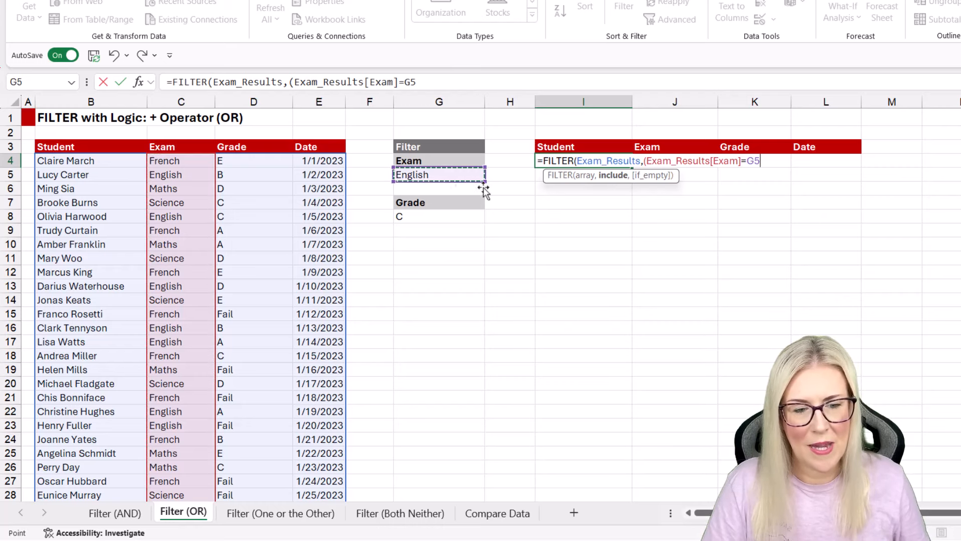
{"action": "type", "text": ")"}
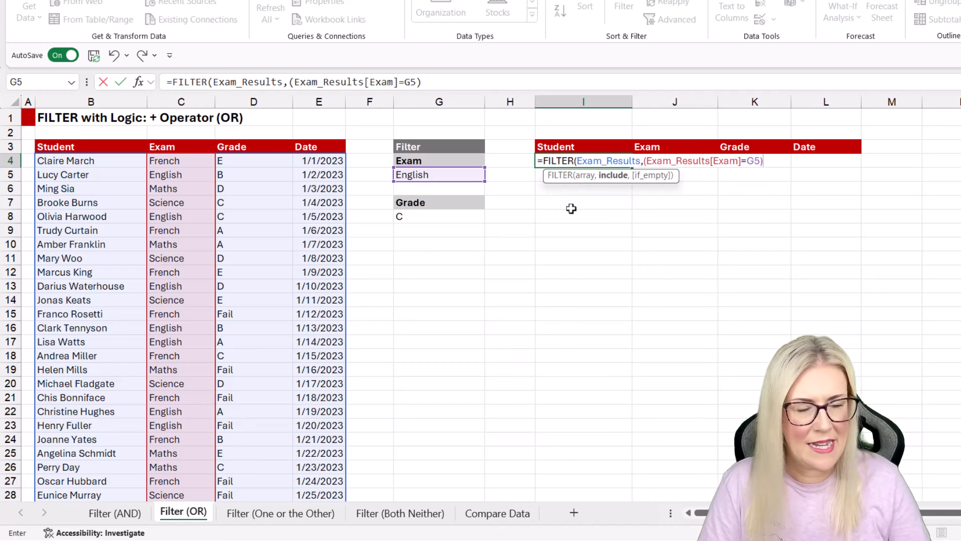
{"action": "type", "text": "+"}
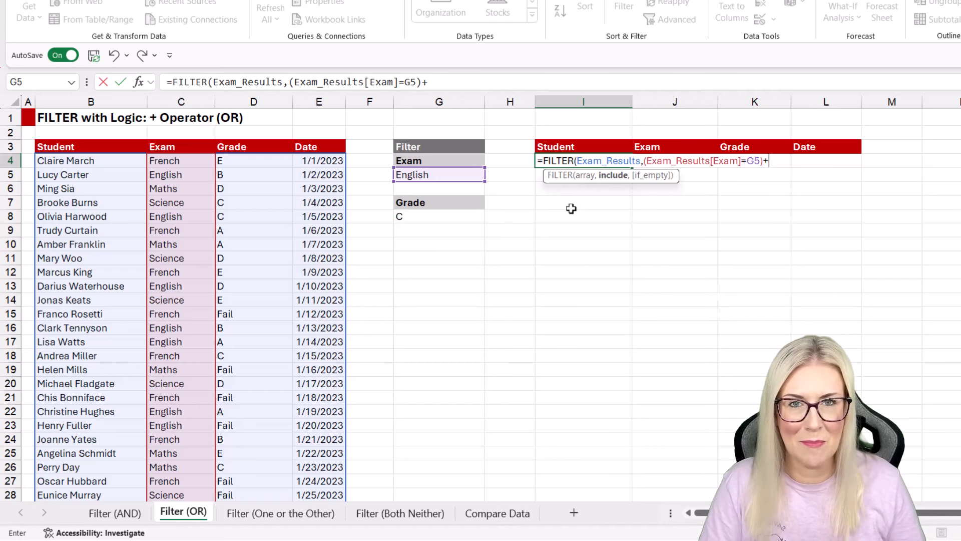
- Add the second parenthesised condition (Exam_Results[Grade]=G8) to complete the include argument
{"action": "type", "text": "("}
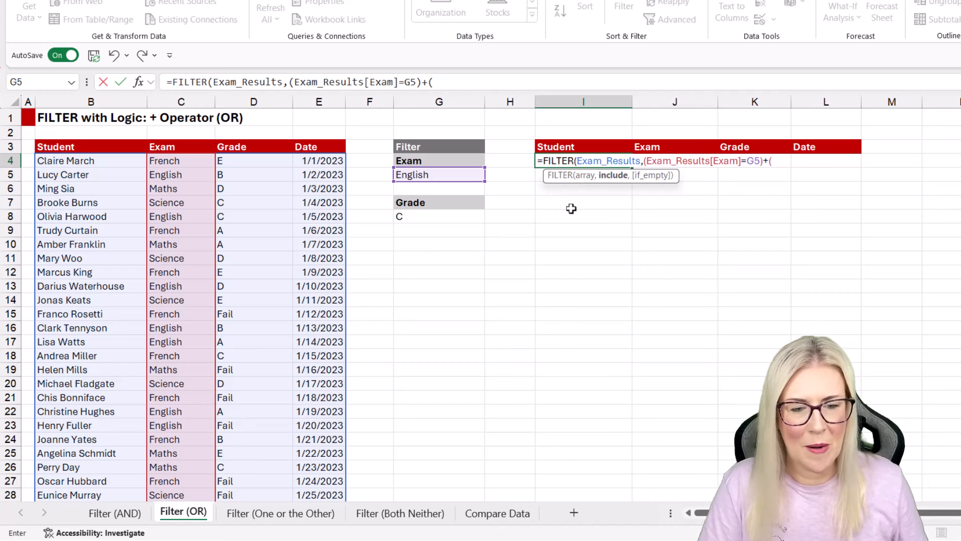
{"action": "left_click", "coordinate": [269, 138]}
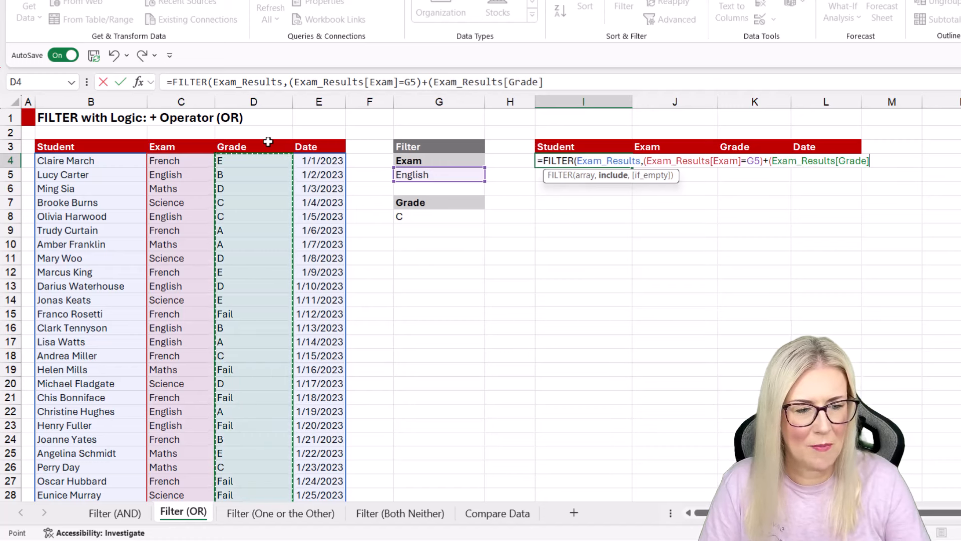
{"action": "type", "text": "="}
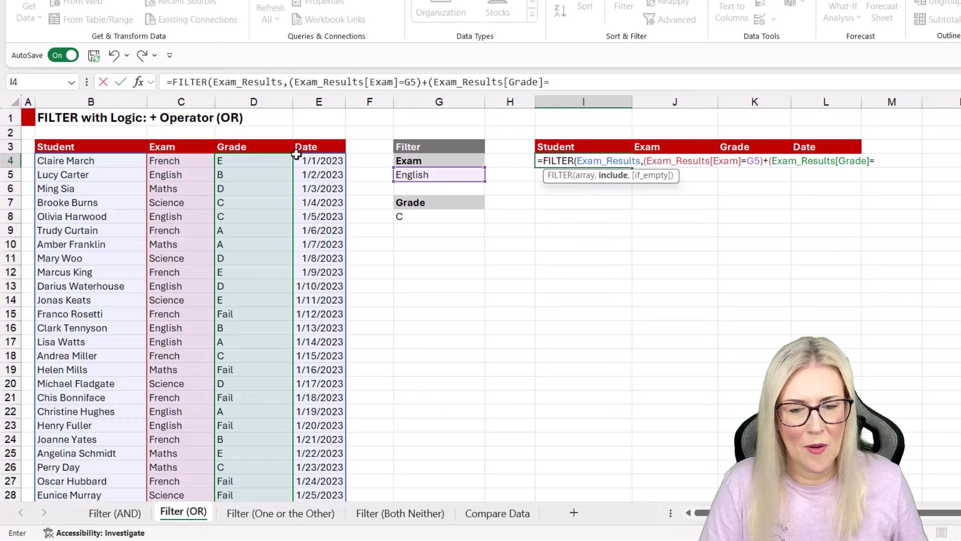
{"action": "left_click", "coordinate": [439, 218]}
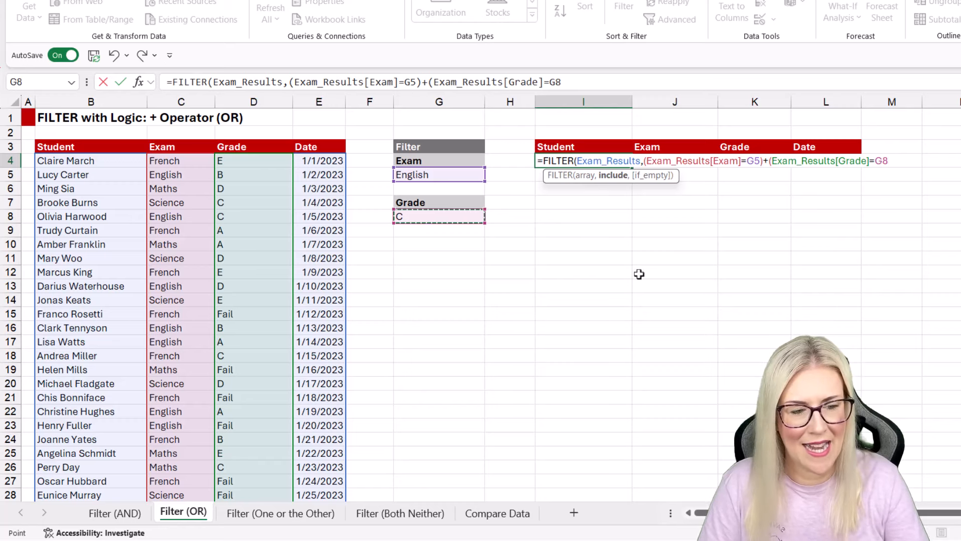
{"action": "type", "text": "),"}
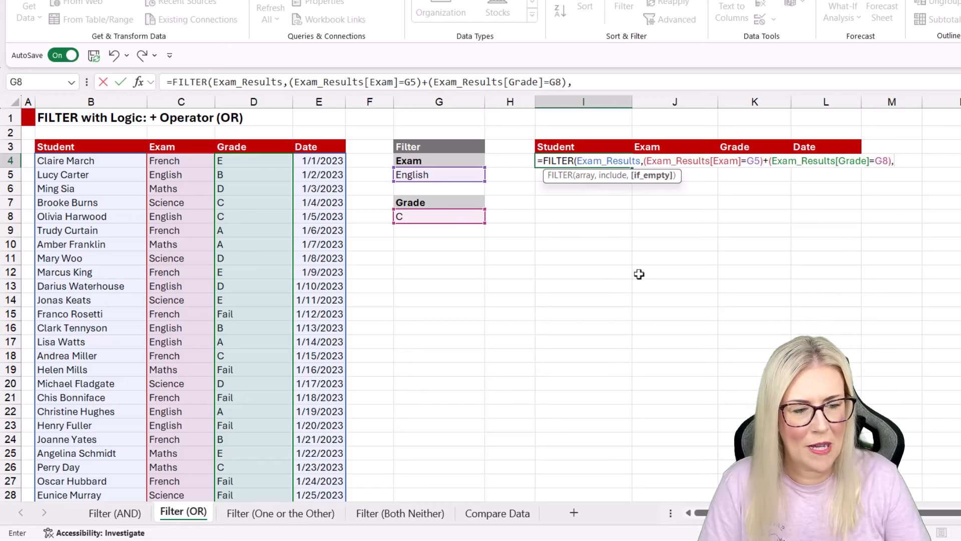
- Finish the OR-logic FILTER formula with "No Records" as the if_empty text and enter it
{"action": "type", "text": "\"N"}
{"action": "type", "text": "o"}
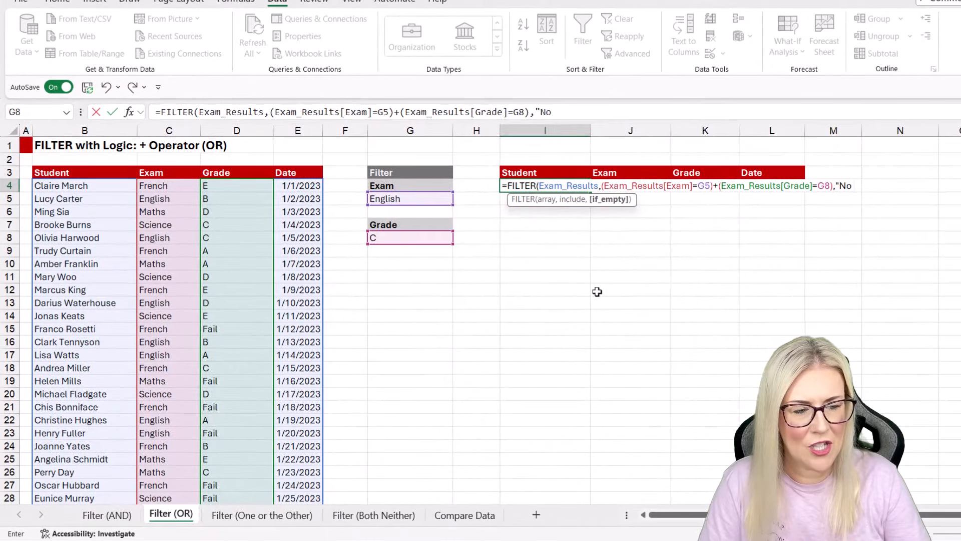
{"action": "type", "text": " Records\""}
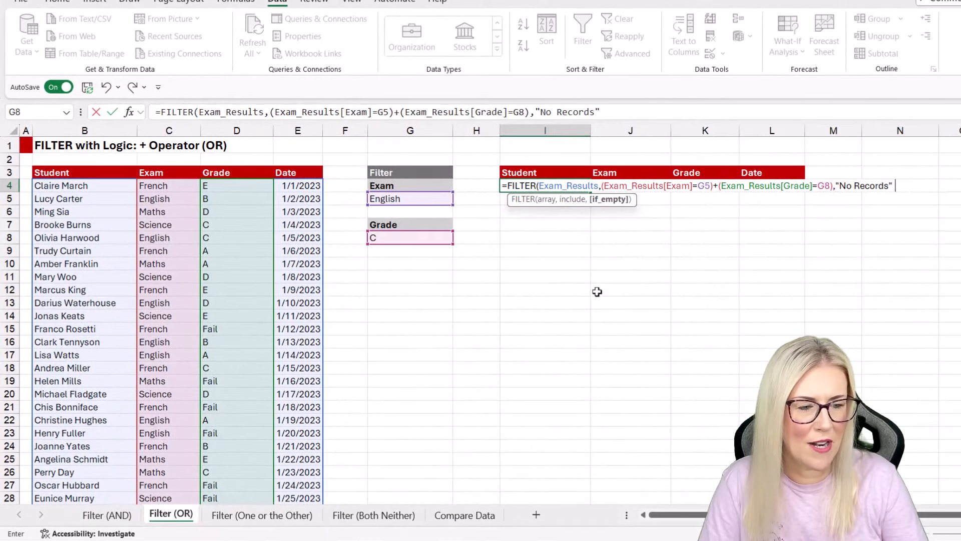
{"action": "type", "text": ")"}
{"action": "key", "text": "Return"}
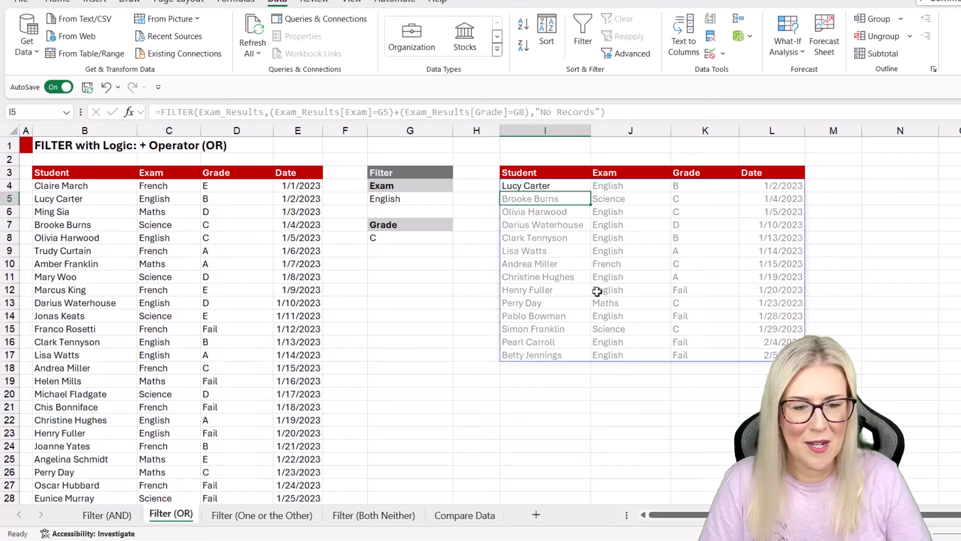
- Examine the Exam and Grade values in the first result rows against the two OR criteria
{"action": "key", "text": "Up"}
{"action": "key", "text": "Right"}
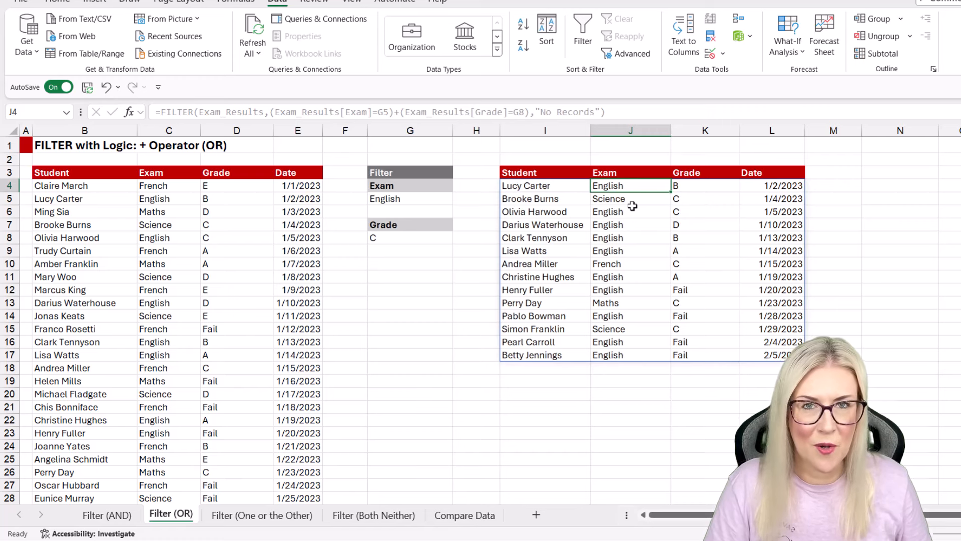
{"action": "left_click", "coordinate": [553, 185]}
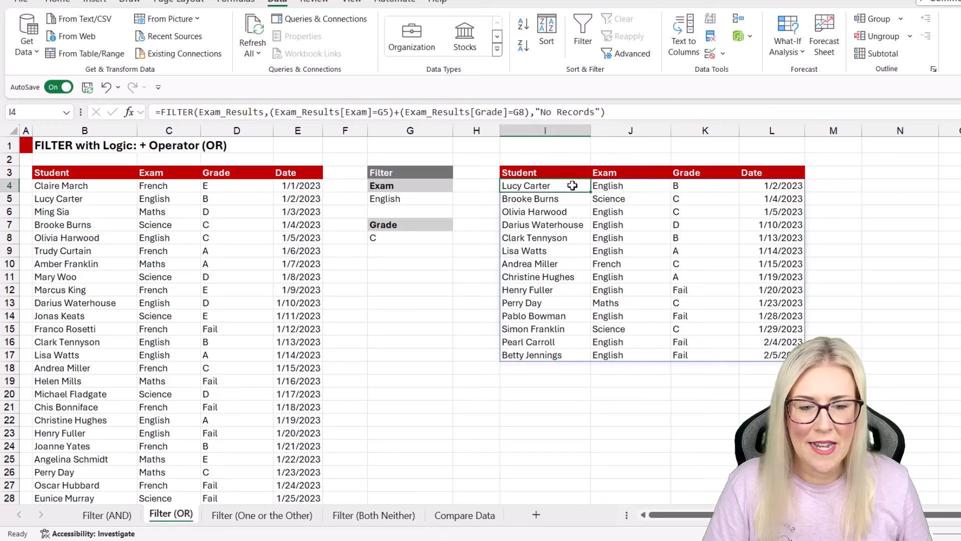
{"action": "left_click", "coordinate": [617, 187]}
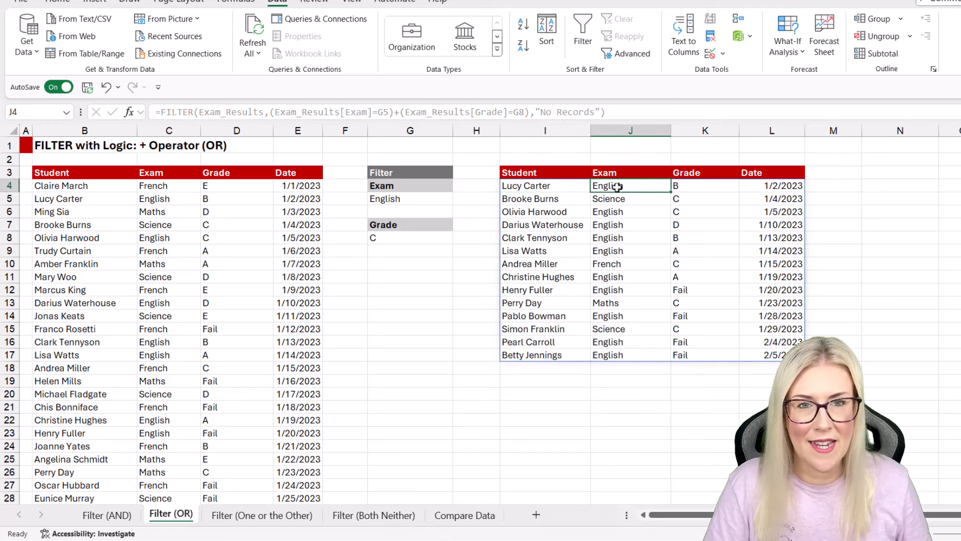
{"action": "left_click", "coordinate": [687, 188]}
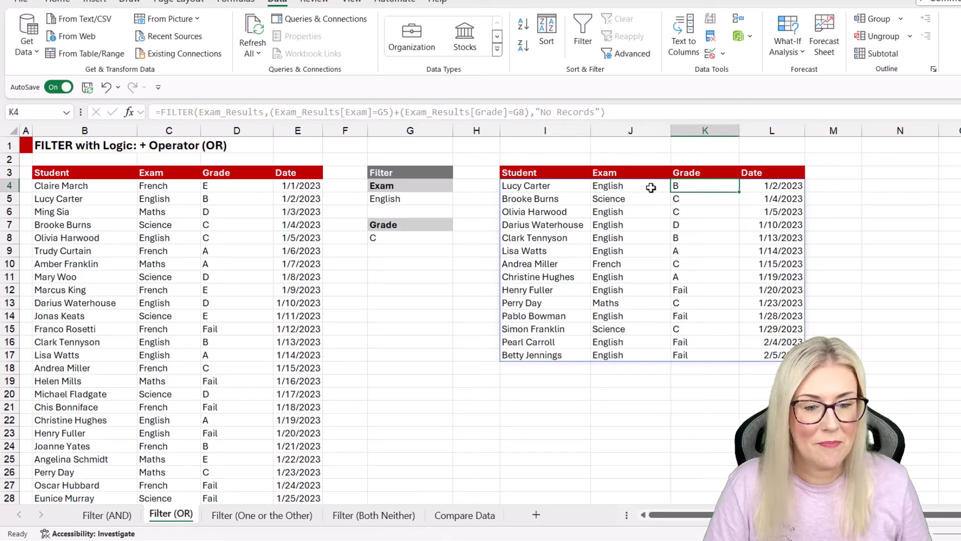
{"action": "left_click", "coordinate": [632, 187]}
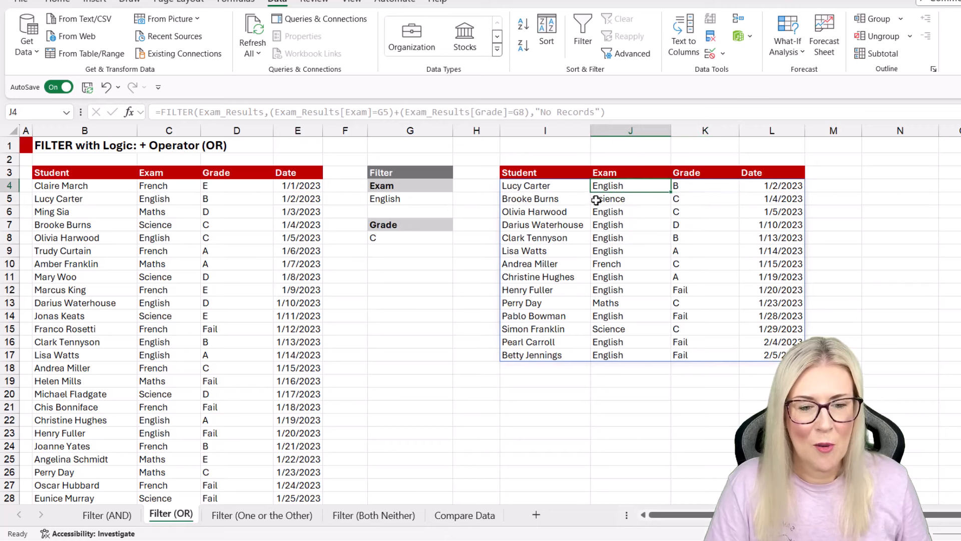
{"action": "left_click", "coordinate": [626, 199]}
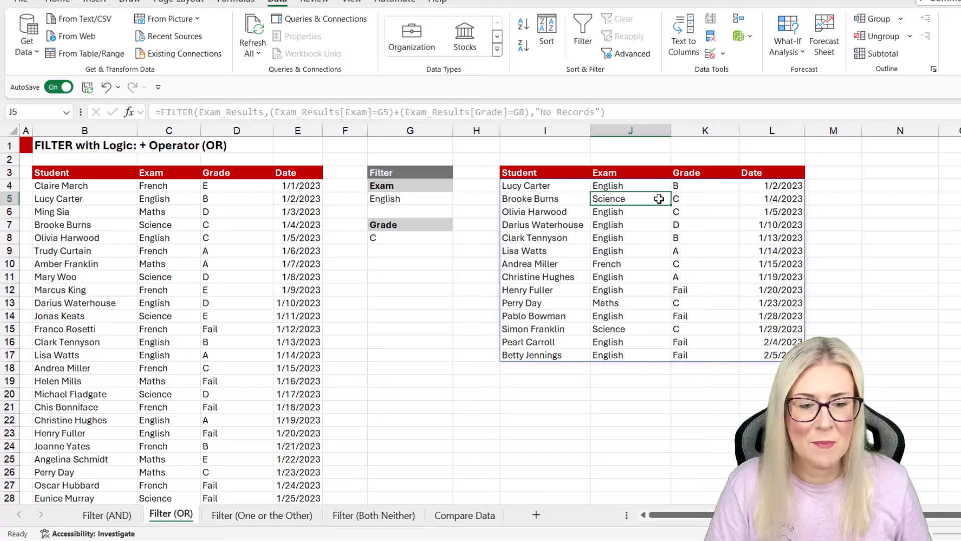
{"action": "left_click", "coordinate": [696, 199]}
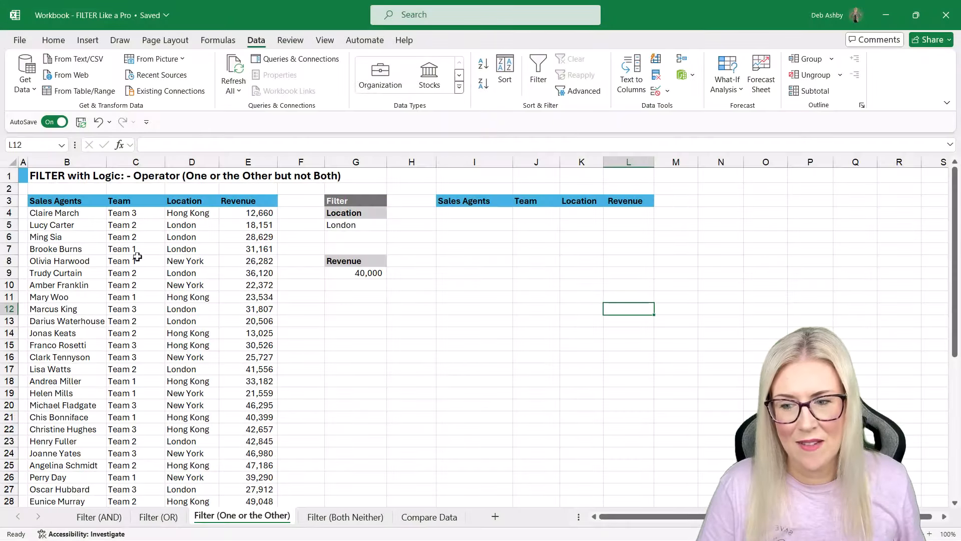
- Examine the sales table's Team, Location and Revenue columns, the empty results area and the two filter criteria
{"action": "left_click", "coordinate": [137, 257]}
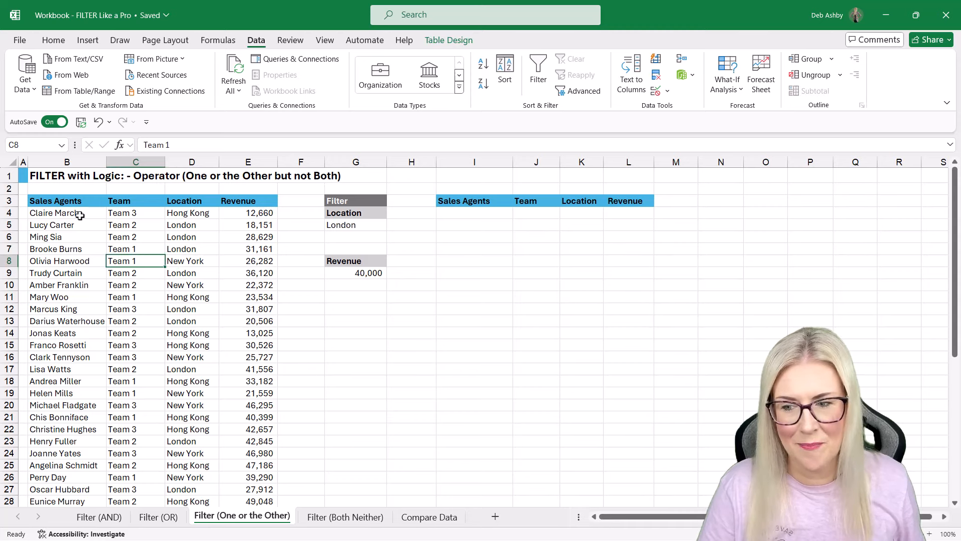
{"action": "left_click", "coordinate": [140, 216]}
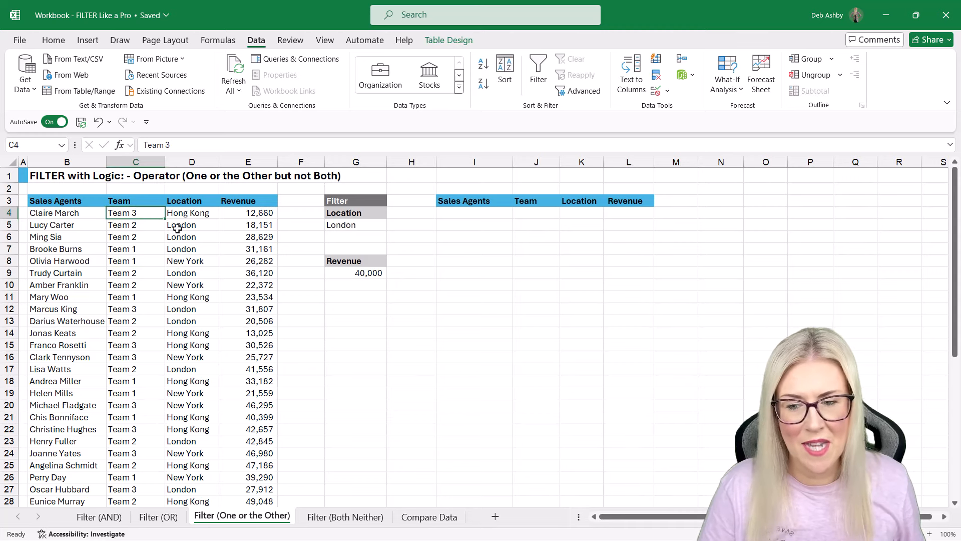
{"action": "left_click", "coordinate": [183, 213]}
{"action": "left_click", "coordinate": [257, 213]}
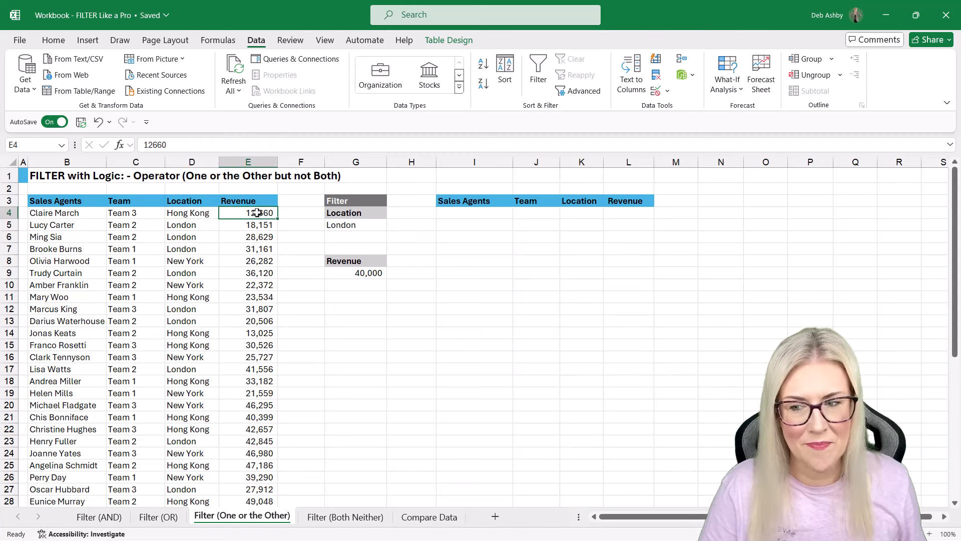
{"action": "left_click_drag", "start_coordinate": [476, 213], "coordinate": [641, 294]}
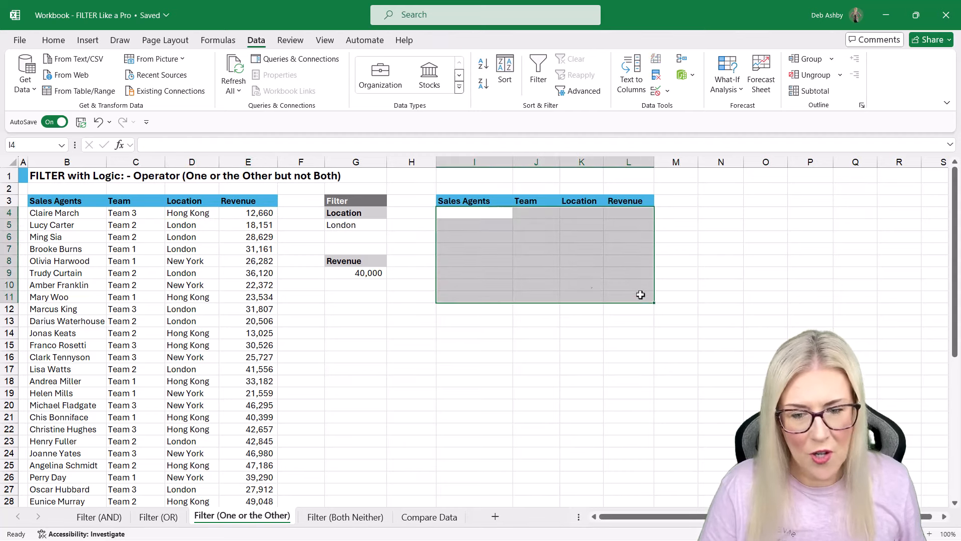
{"action": "left_click", "coordinate": [359, 226]}
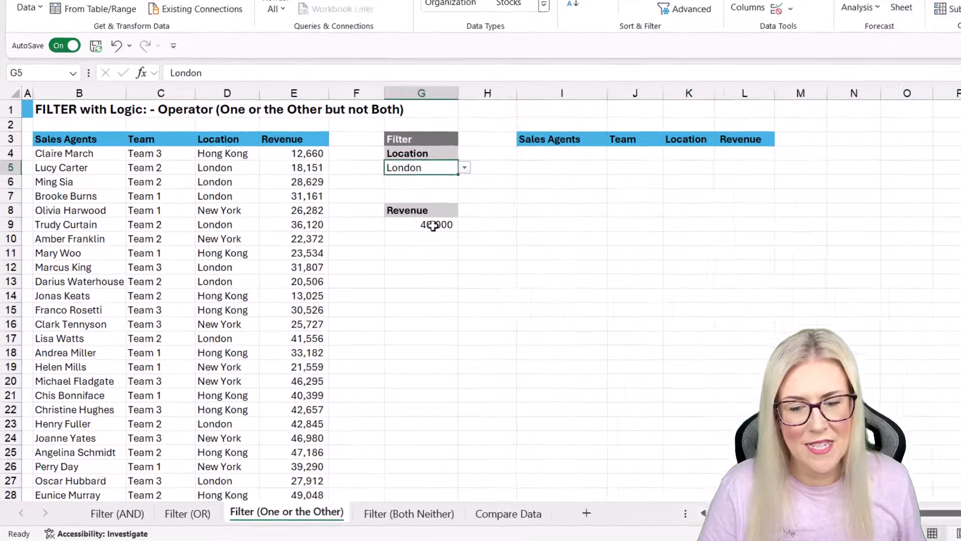
{"action": "left_click", "coordinate": [363, 273]}
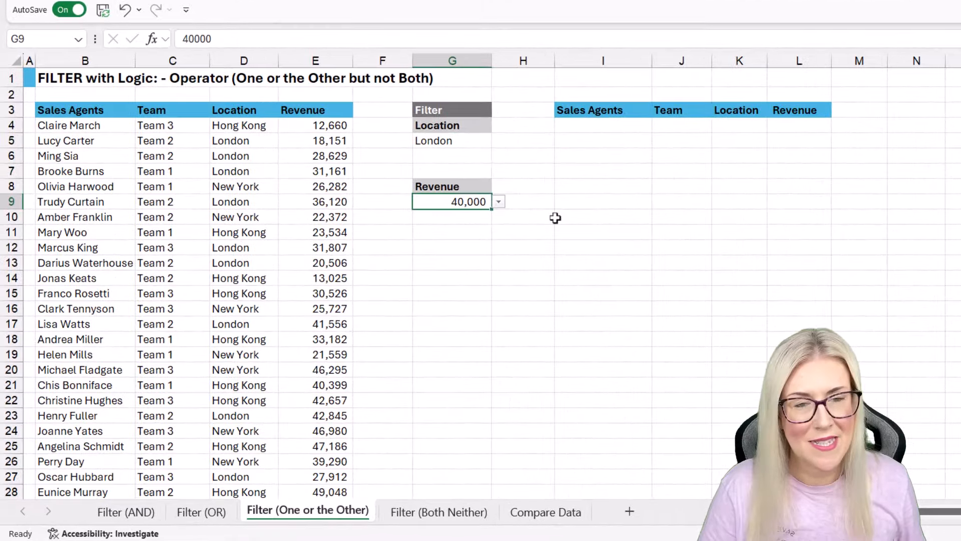
{"action": "left_click", "coordinate": [626, 126]}
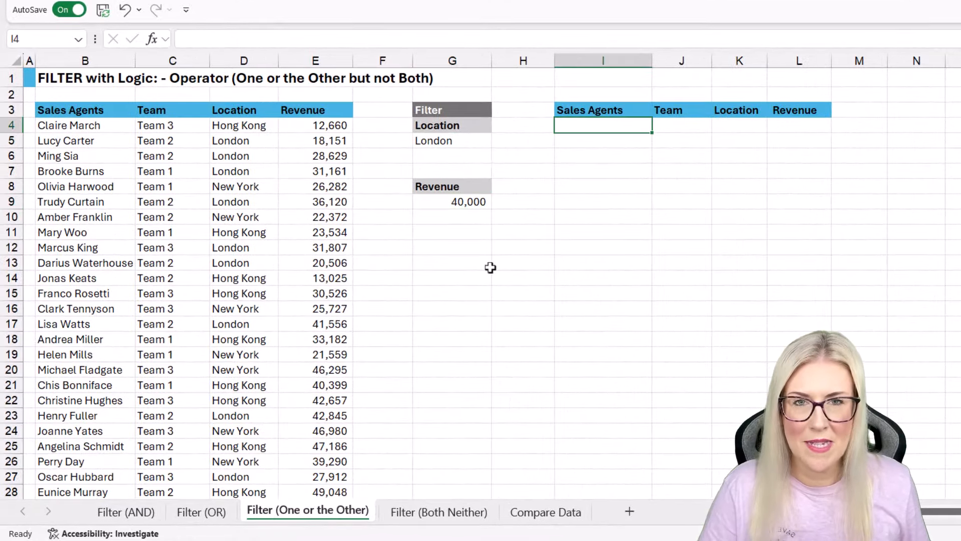
- Review the Revenue dropdown's available thresholds in G9 and compare that criterion with the Location criterion in G5
{"action": "left_click", "coordinate": [459, 203]}
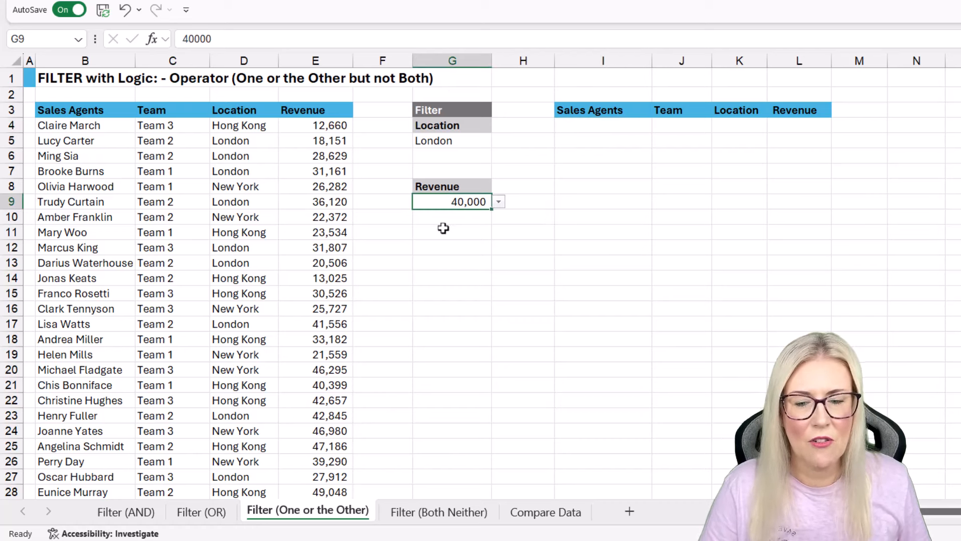
{"action": "left_click", "coordinate": [499, 202]}
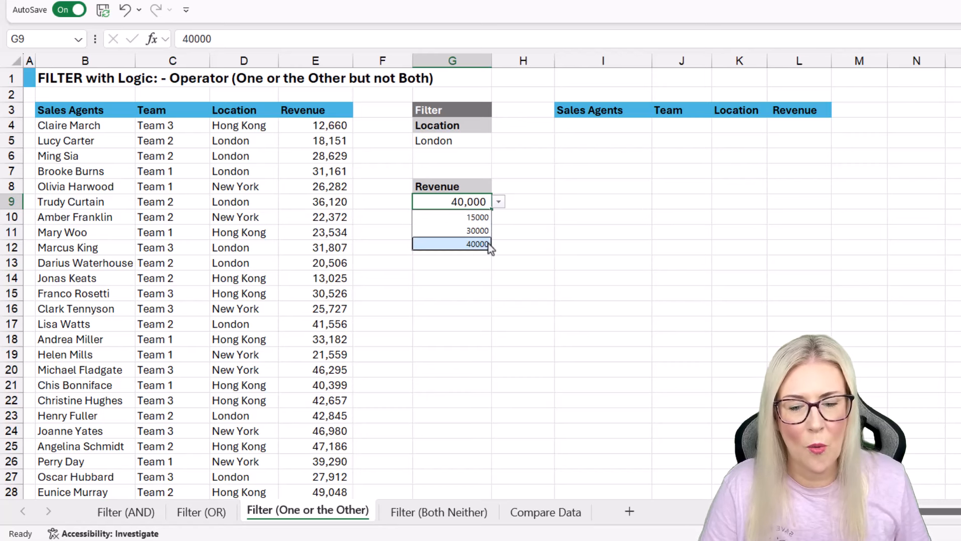
{"action": "left_click", "coordinate": [565, 233]}
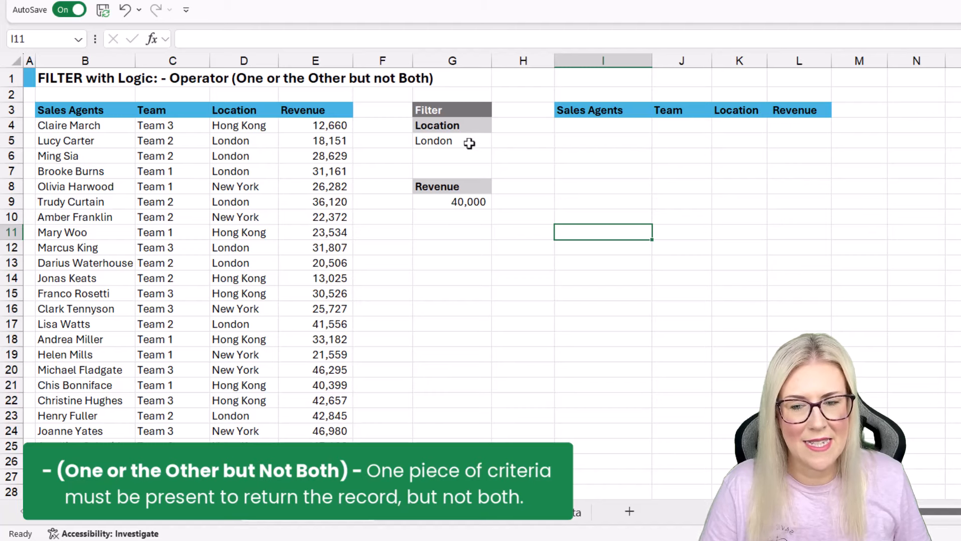
{"action": "left_click", "coordinate": [470, 143]}
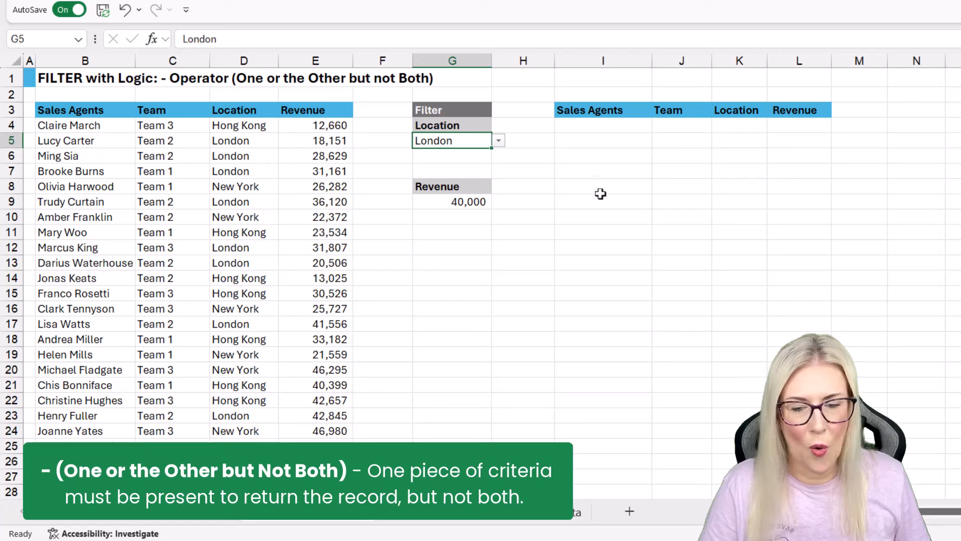
{"action": "left_click", "coordinate": [443, 204]}
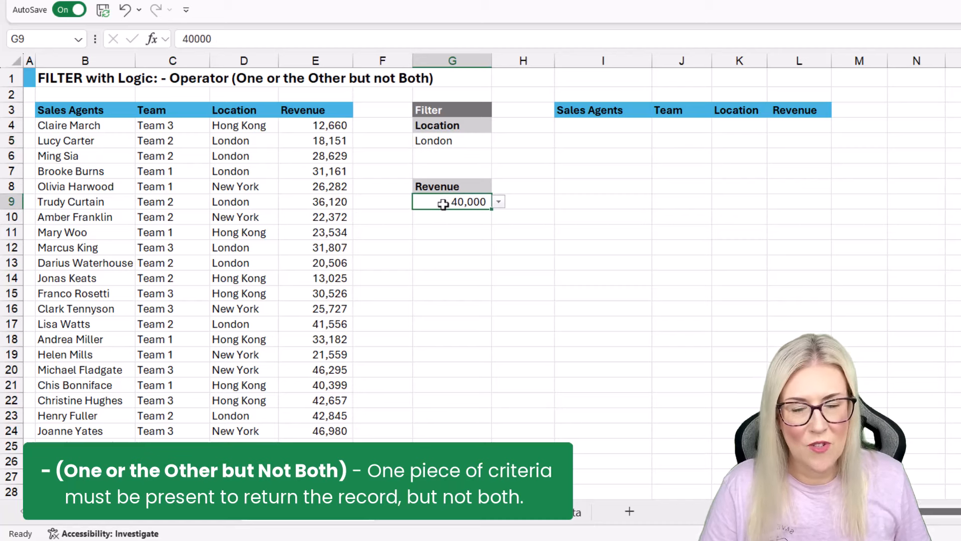
{"action": "left_click", "coordinate": [450, 142]}
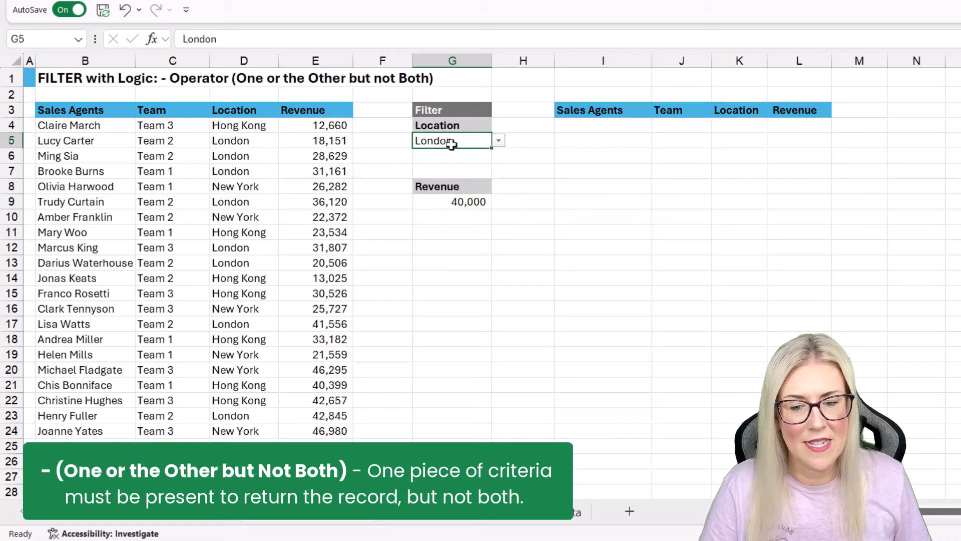
{"action": "left_click", "coordinate": [457, 203]}
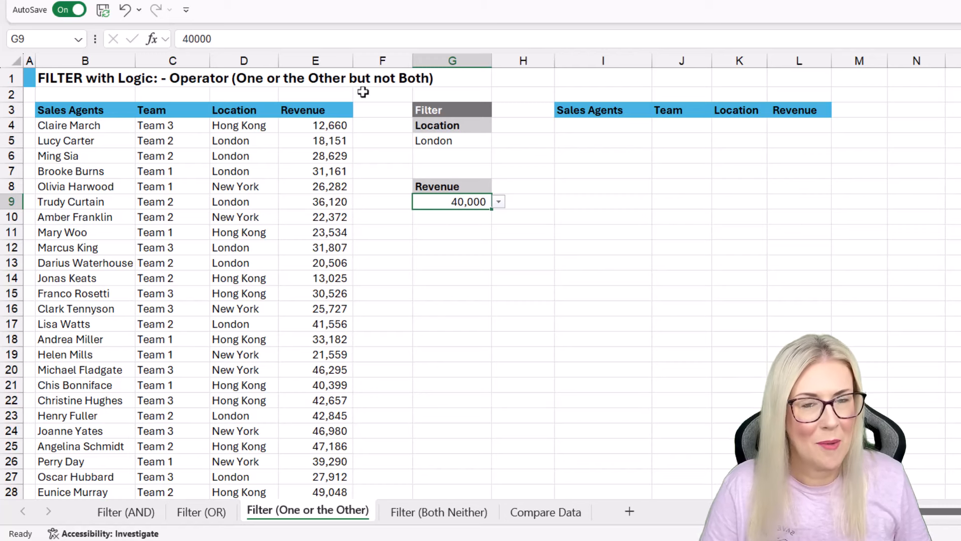
- Start a FILTER formula in I4 with the whole Sales_Rev table as the array
{"action": "left_click", "coordinate": [605, 126]}
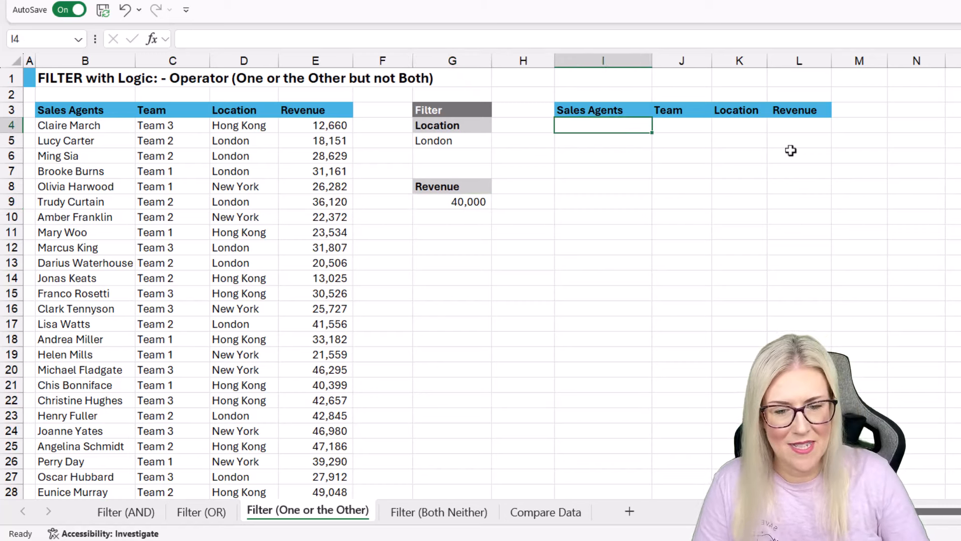
{"action": "type", "text": "=FILTER("}
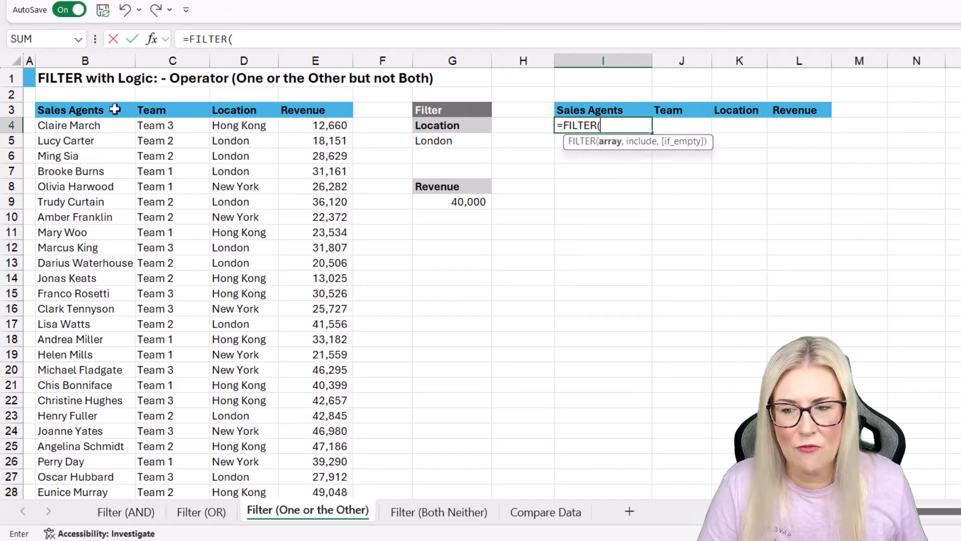
{"action": "left_click_drag", "start_coordinate": [108, 104], "coordinate": [350, 107]}
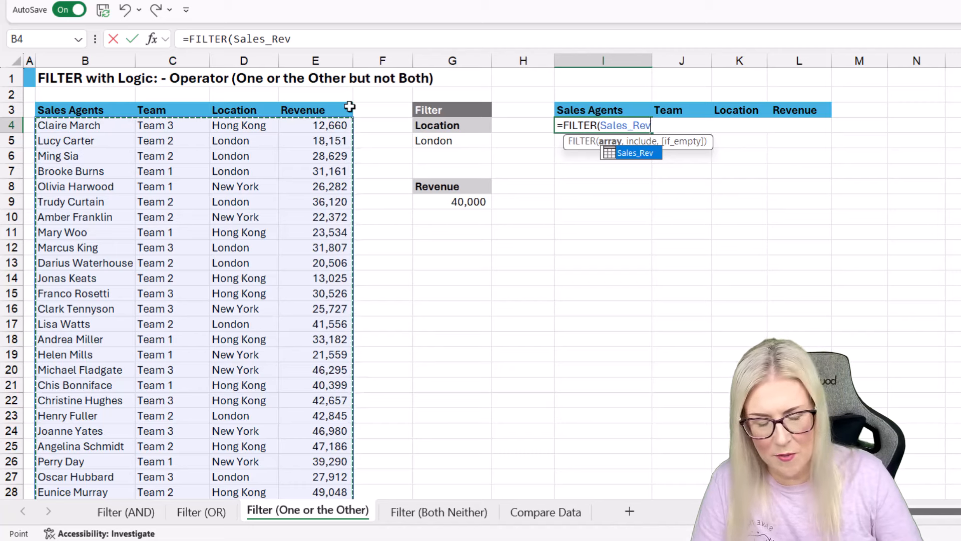
- Add the parenthesised include condition (Sales_Rev[Location]=G5), followed by the - operator for one-or-the-other logic
{"action": "type", "text": ",("}
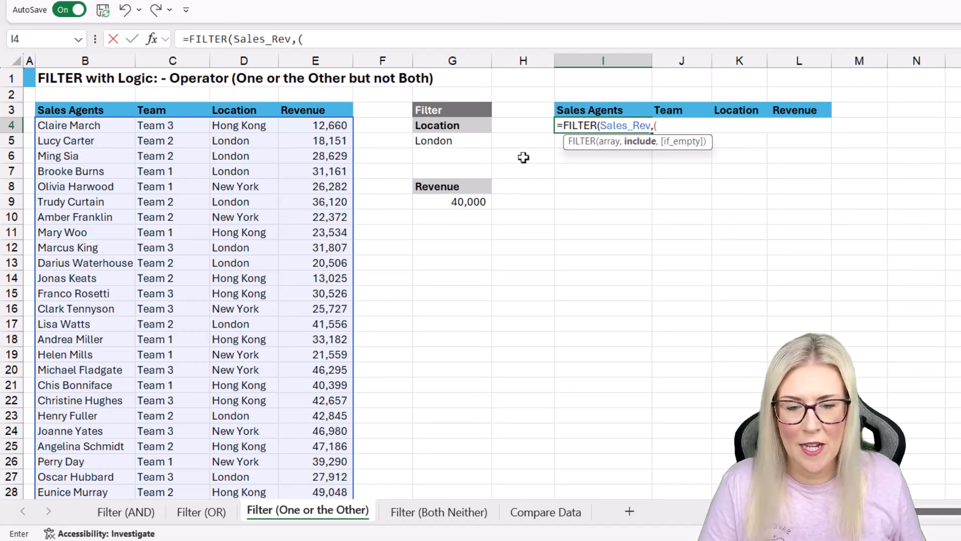
{"action": "left_click", "coordinate": [232, 106]}
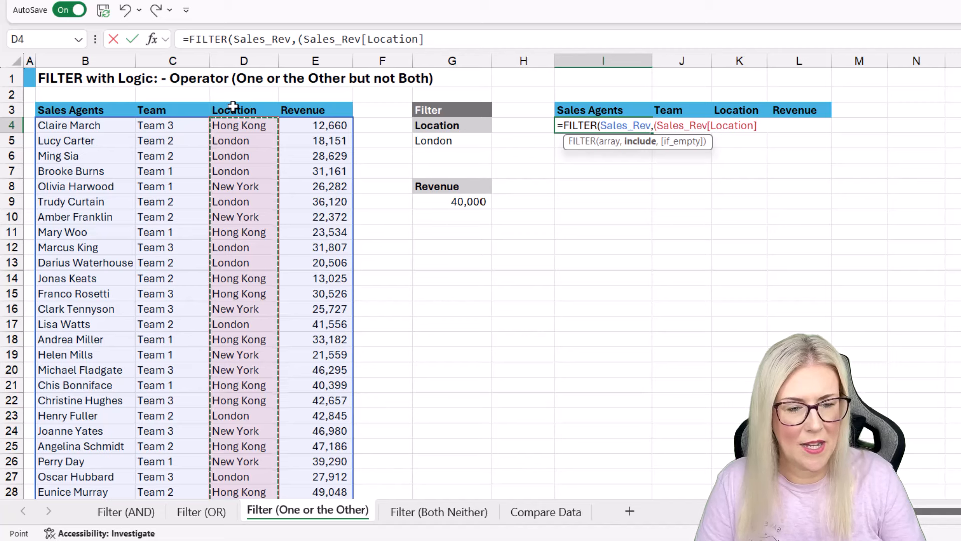
{"action": "type", "text": "="}
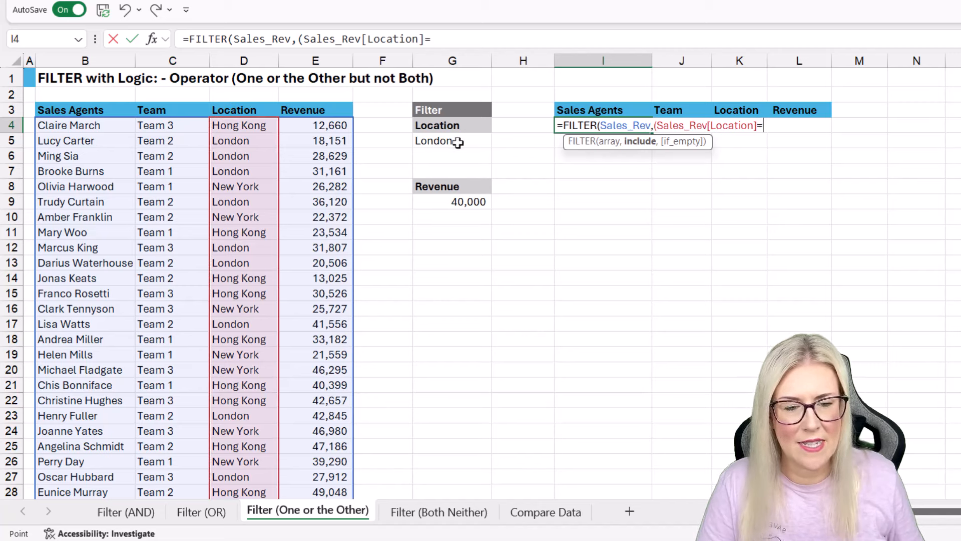
{"action": "left_click", "coordinate": [453, 141]}
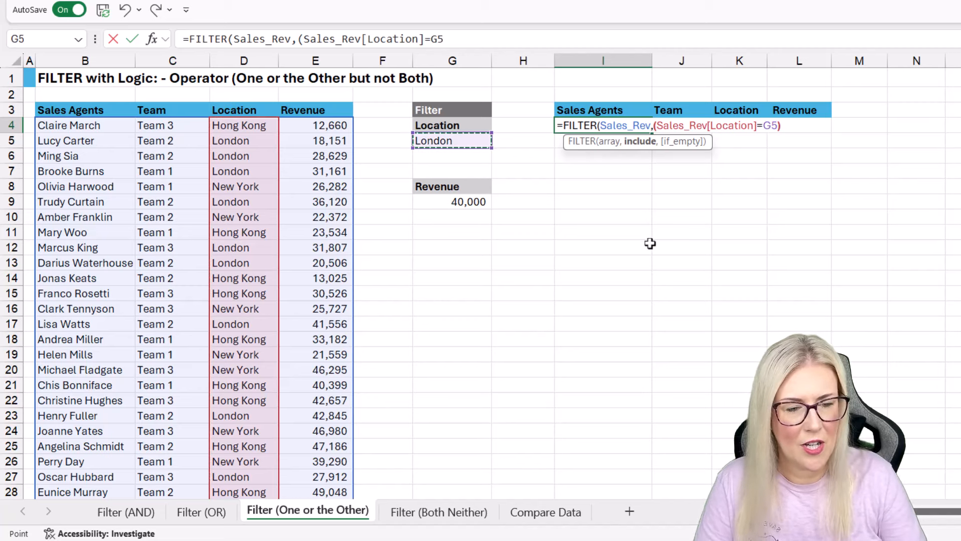
{"action": "type", "text": ")-("}
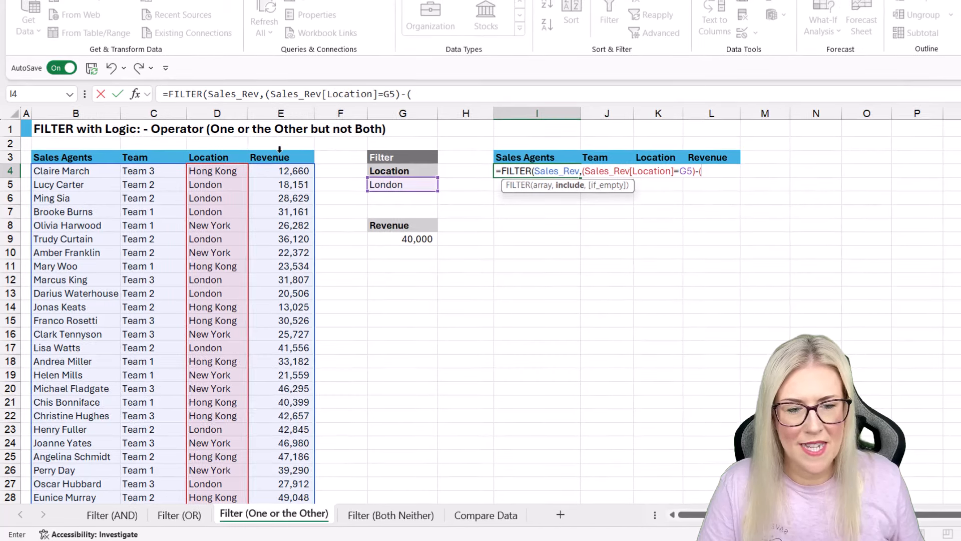
- Complete the second parenthesised condition as (Sales_Rev[Revenue]>G9)
{"action": "left_click", "coordinate": [279, 149]}
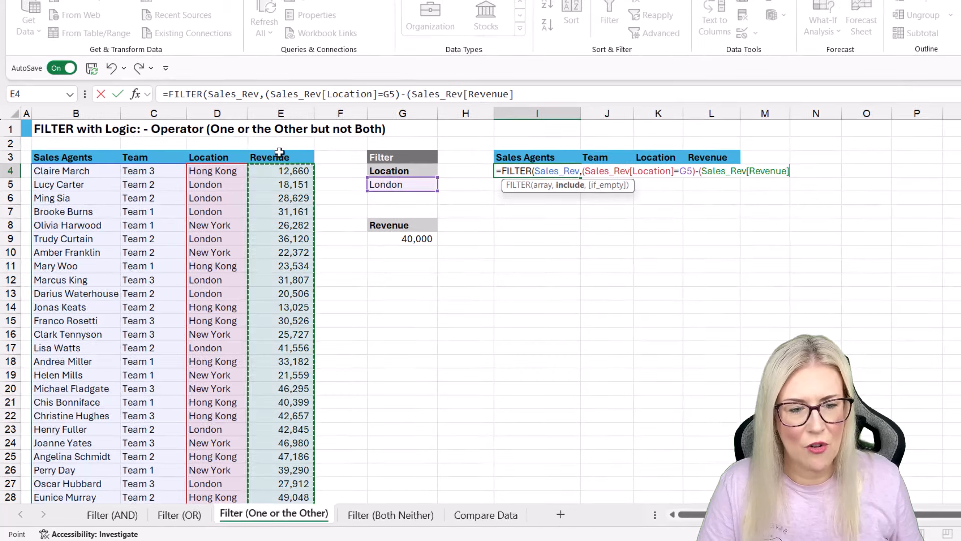
{"action": "type", "text": "?"}
{"action": "key", "text": "BackSpace"}
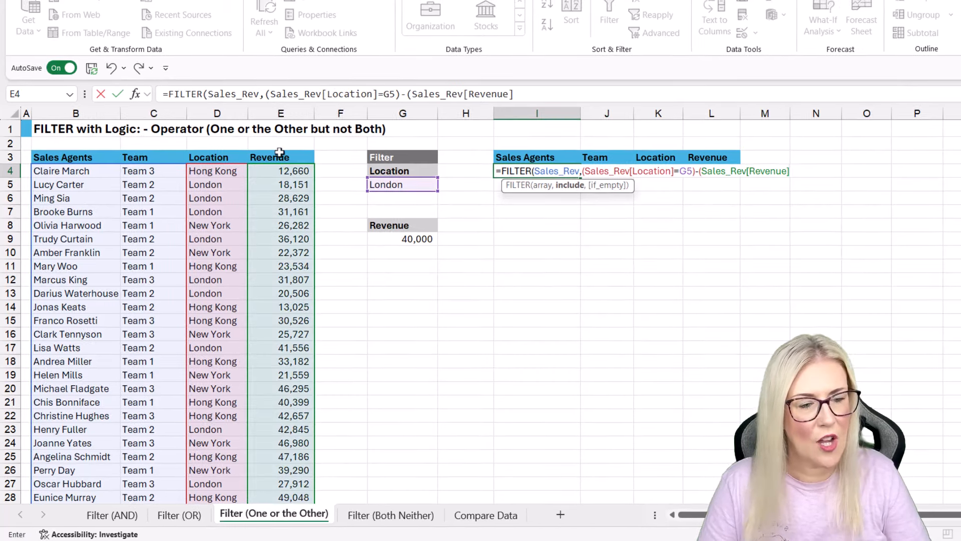
{"action": "left_click", "coordinate": [390, 239]}
{"action": "type", "text": ")"}
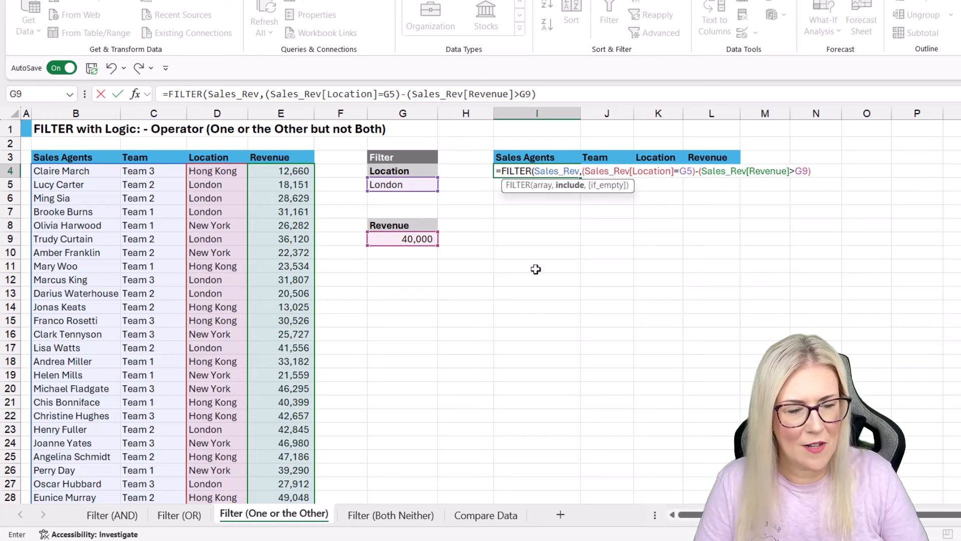
- Finish the one-or-the-other FILTER formula with "No Records" as the if_empty text and enter it
{"action": "type", "text": ","}
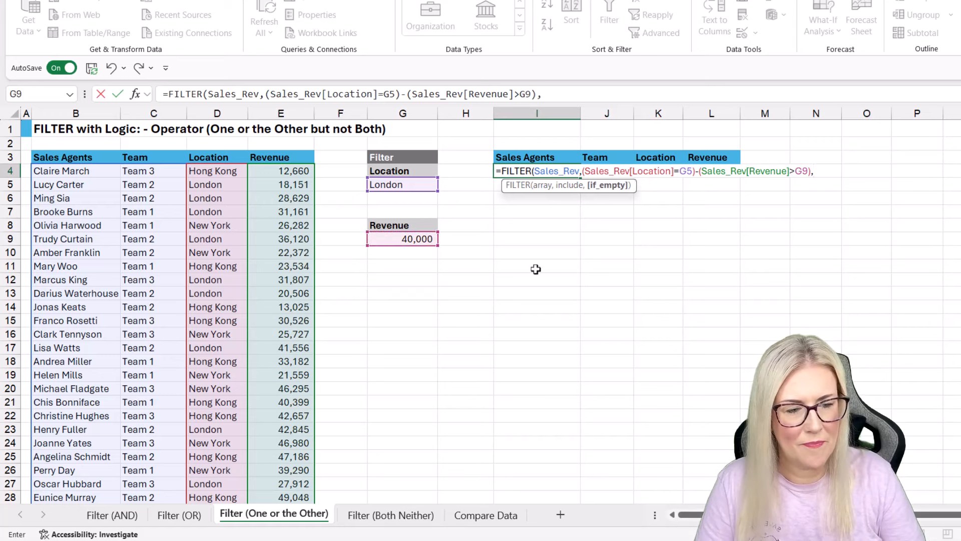
{"action": "type", "text": "\"N"}
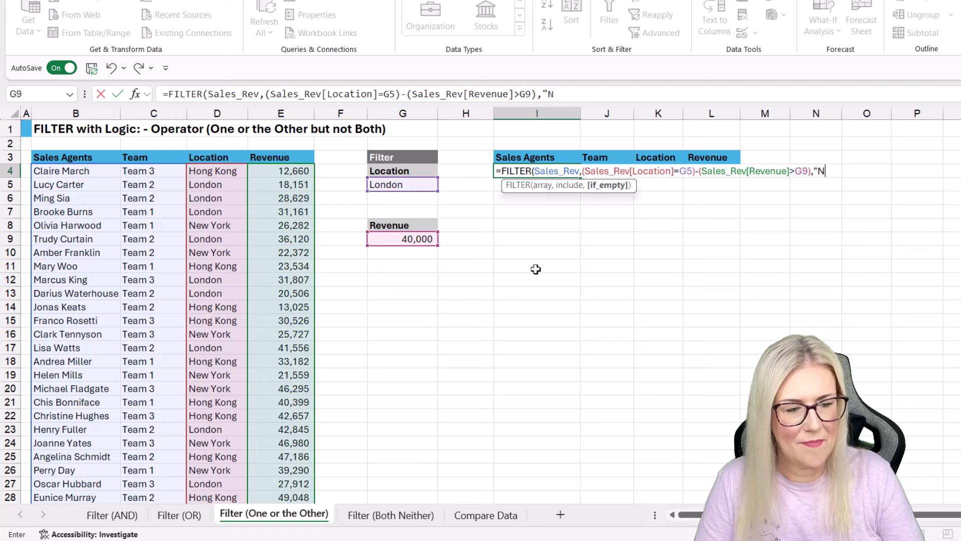
{"action": "type", "text": "o Records\")"}
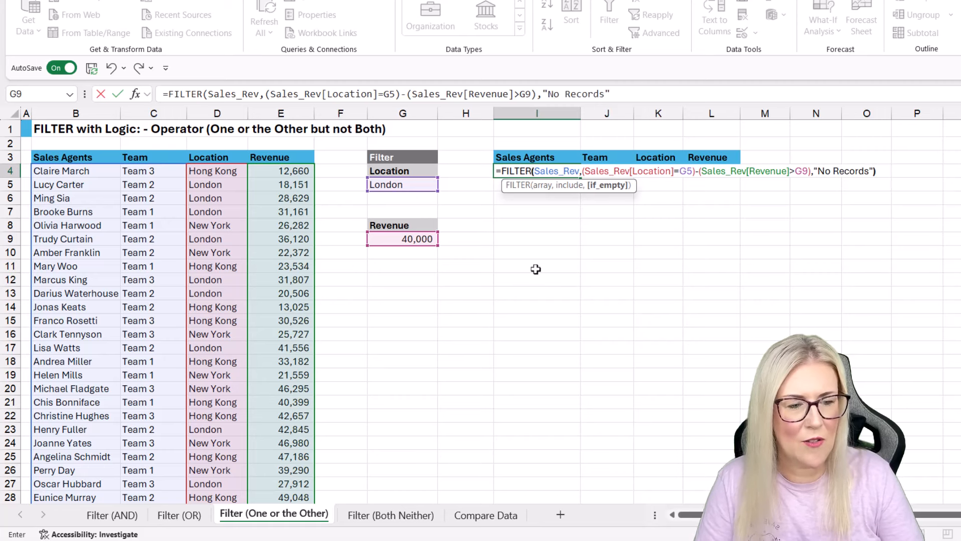
{"action": "key", "text": "Return"}
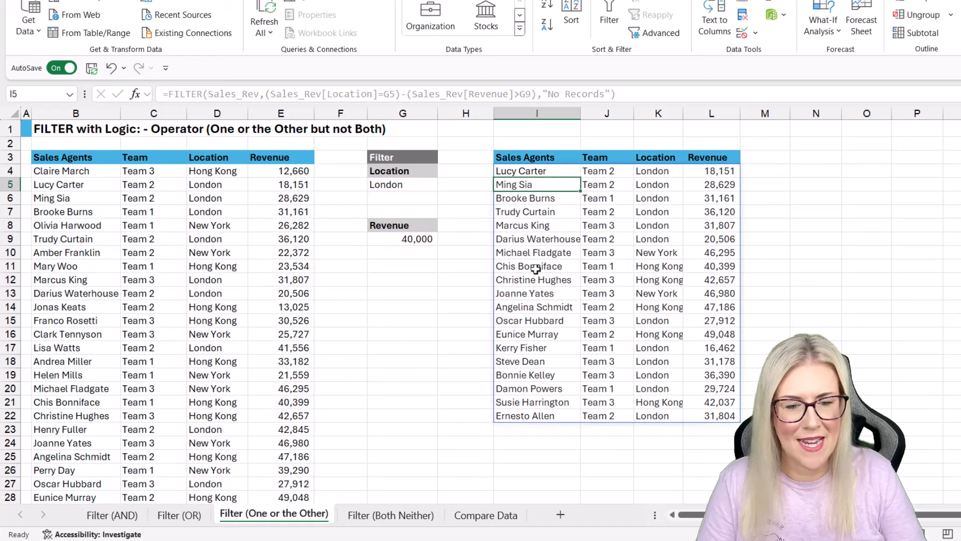
- Examine the Location and Revenue values in the filtered rows against the one-or-the-other criteria
{"action": "key", "text": "Down"}
{"action": "key", "text": "Down"}
{"action": "key", "text": "Down"}
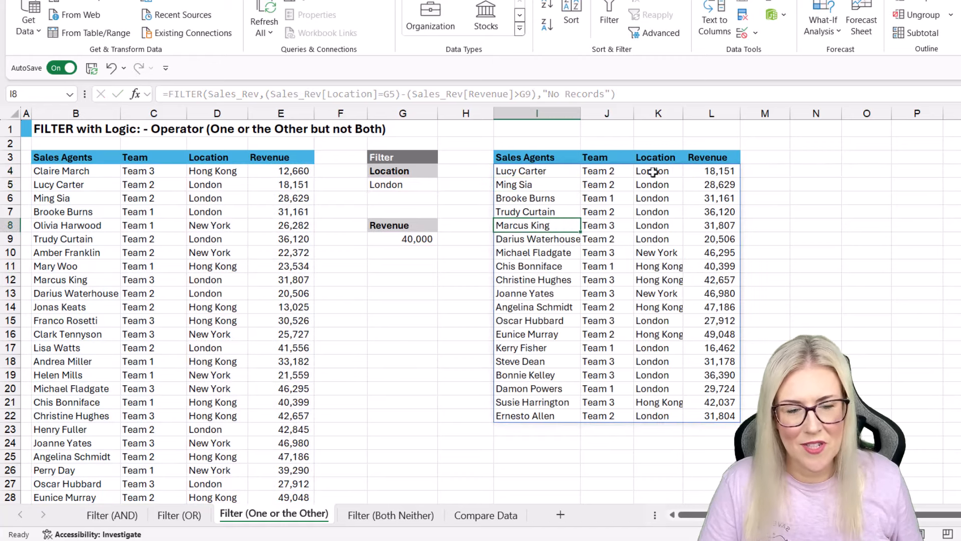
{"action": "left_click", "coordinate": [654, 172]}
{"action": "left_click_drag", "start_coordinate": [653, 172], "coordinate": [653, 232]}
{"action": "left_click", "coordinate": [659, 241]}
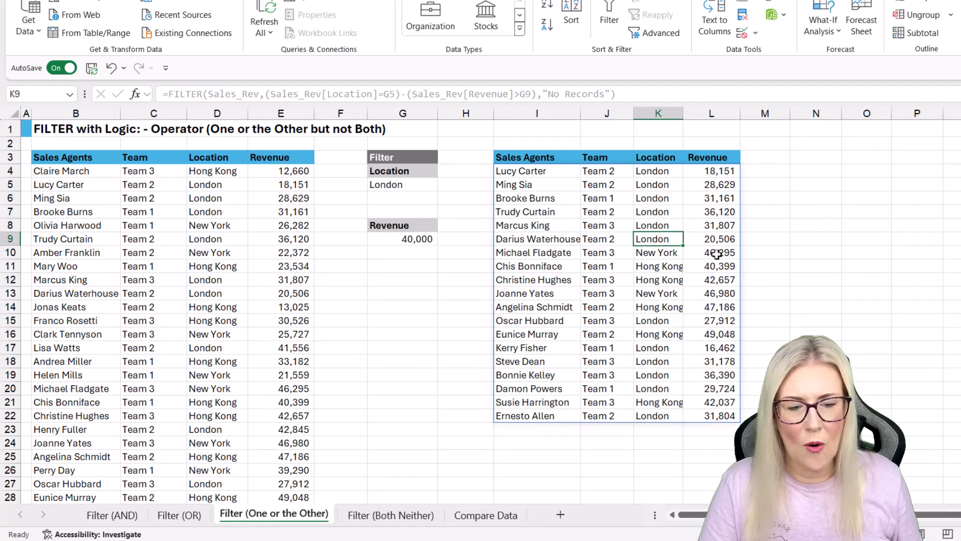
{"action": "left_click", "coordinate": [719, 254]}
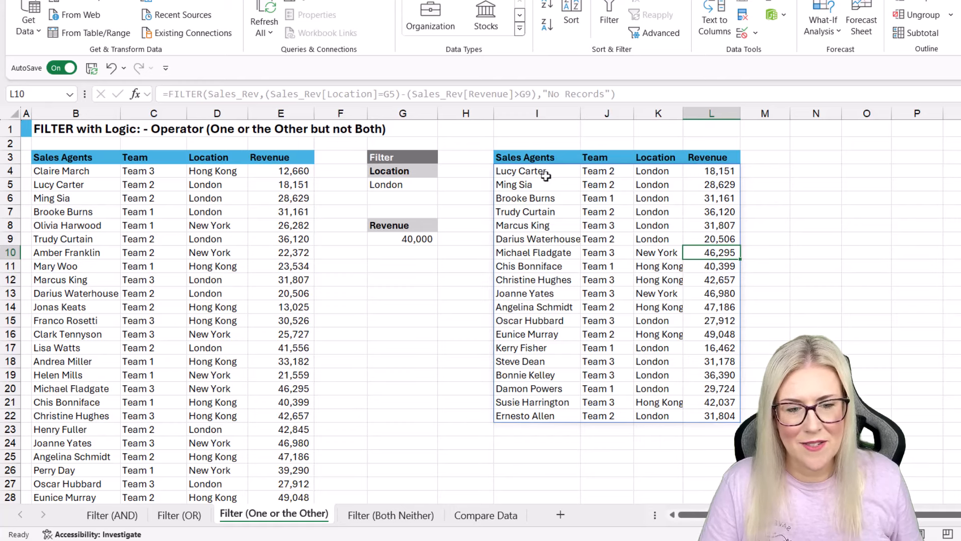
{"action": "left_click", "coordinate": [652, 173]}
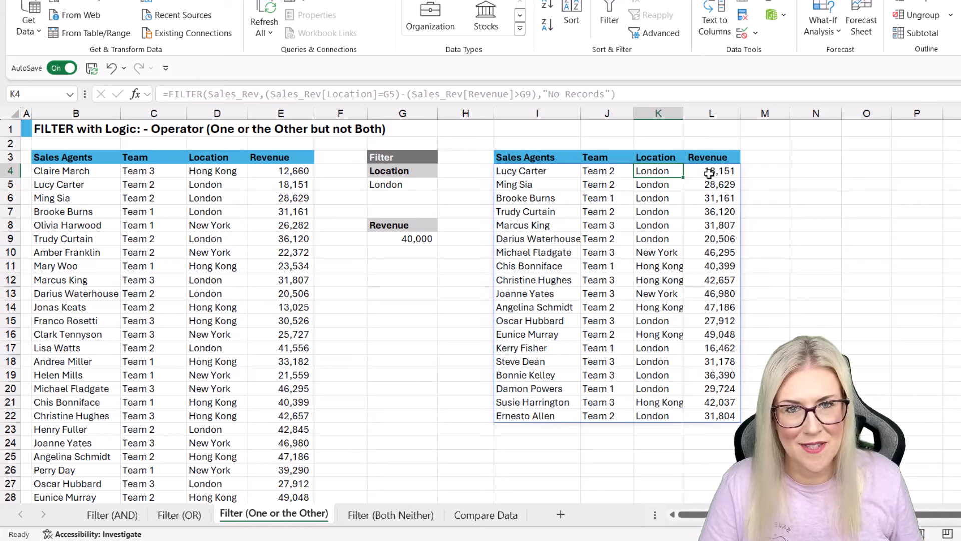
- Set the Location criterion to New York and the Revenue criterion to 30,000, and check the filtered rows against them
{"action": "left_click", "coordinate": [411, 185]}
{"action": "left_click", "coordinate": [444, 186]}
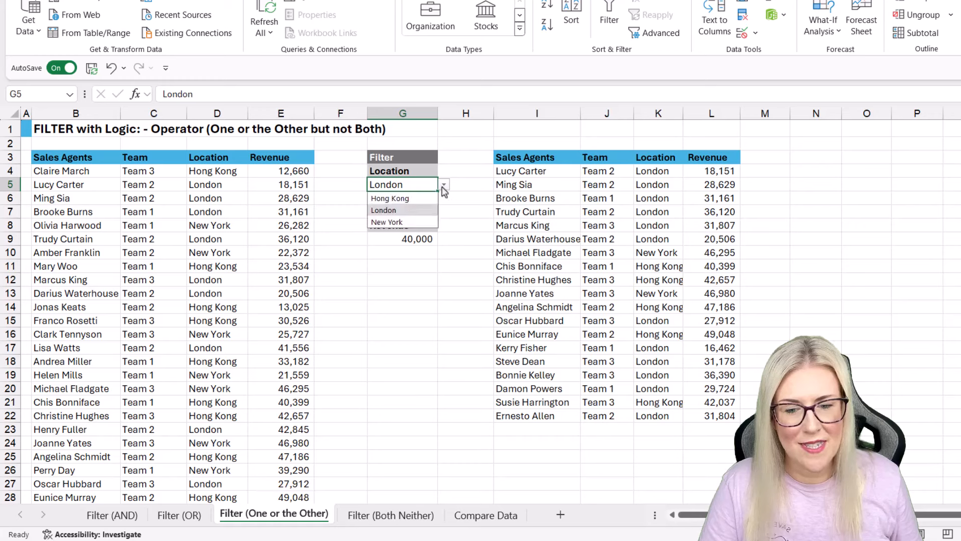
{"action": "left_click", "coordinate": [388, 222]}
{"action": "left_click", "coordinate": [418, 239]}
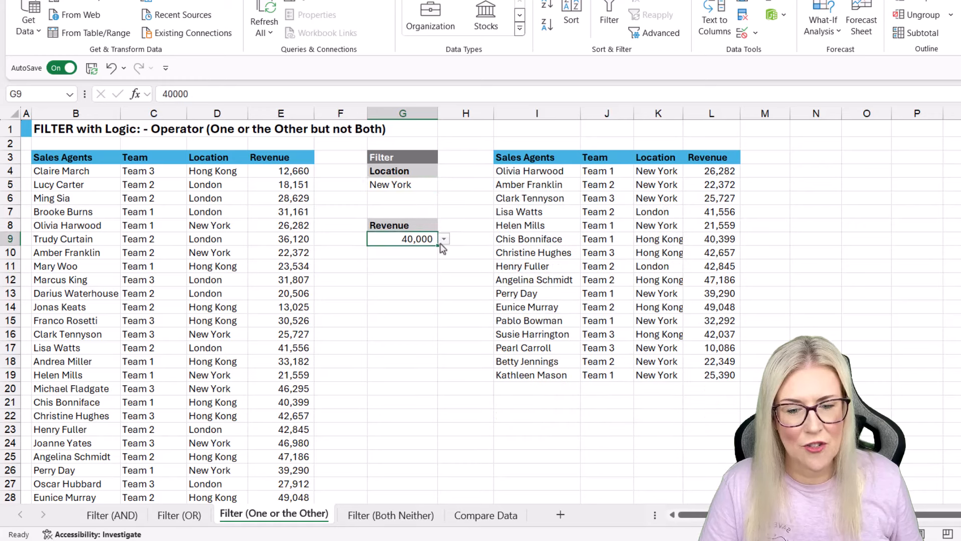
{"action": "left_click", "coordinate": [444, 238]}
{"action": "left_click", "coordinate": [421, 265]}
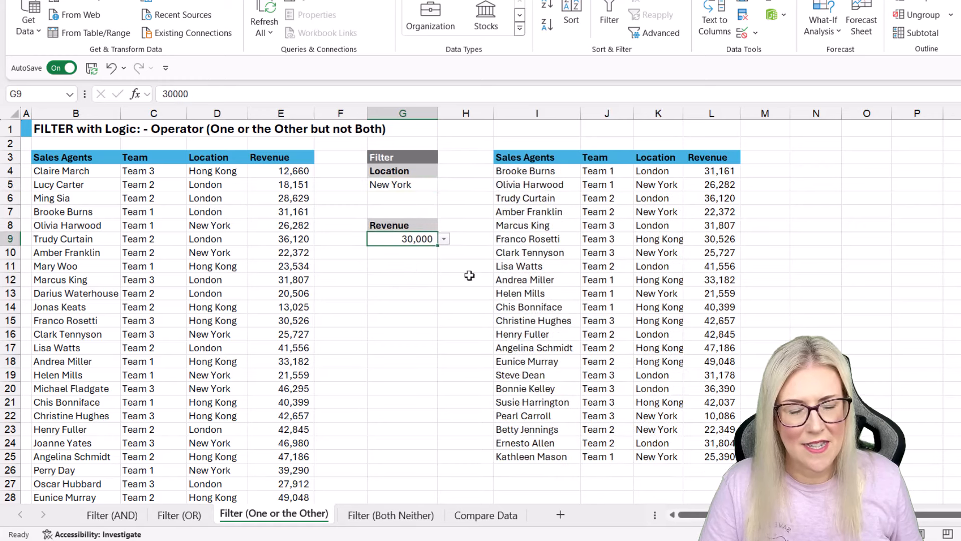
{"action": "left_click", "coordinate": [653, 252]}
{"action": "left_click", "coordinate": [711, 226]}
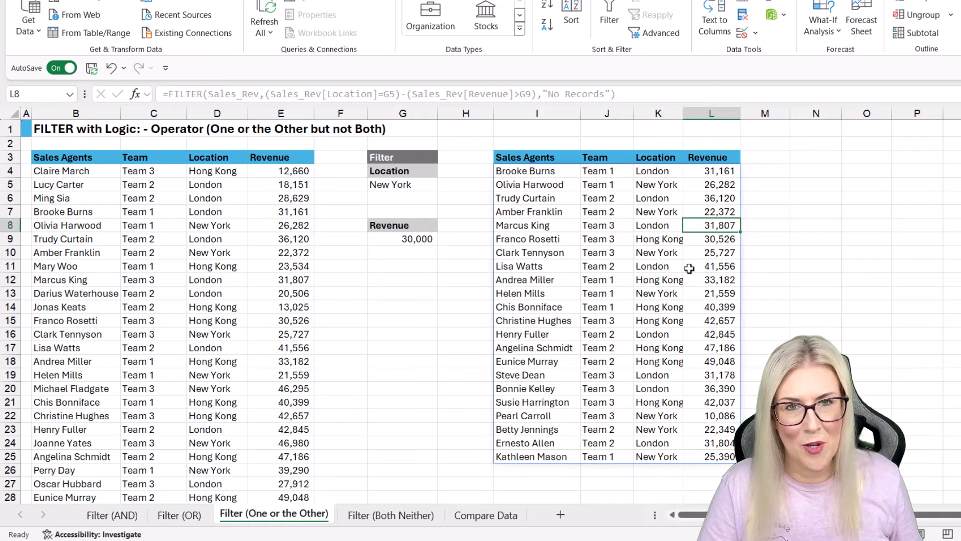
- Switch to the Filter (Both Neither) sheet and review its Exam and Grade criteria cells
{"action": "left_click", "coordinate": [393, 516]}
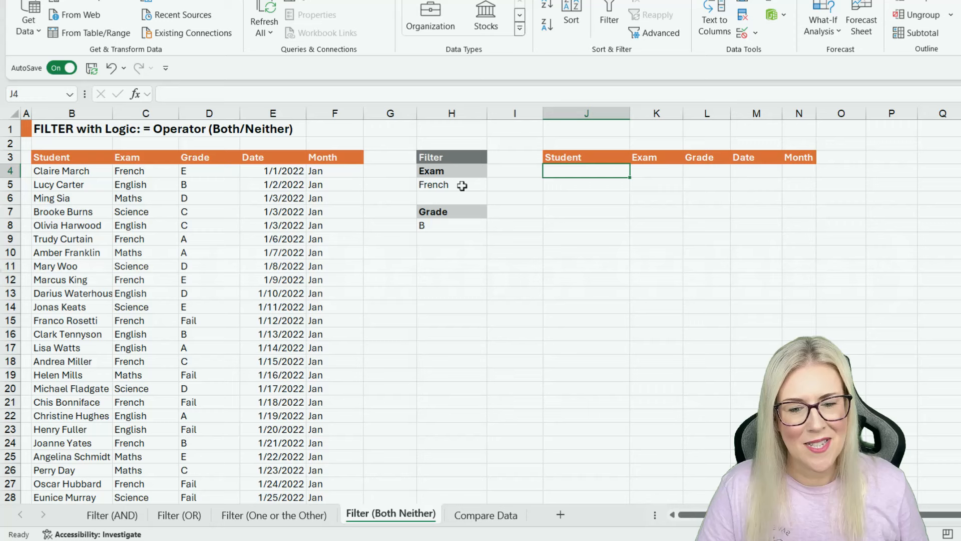
{"action": "left_click", "coordinate": [458, 184]}
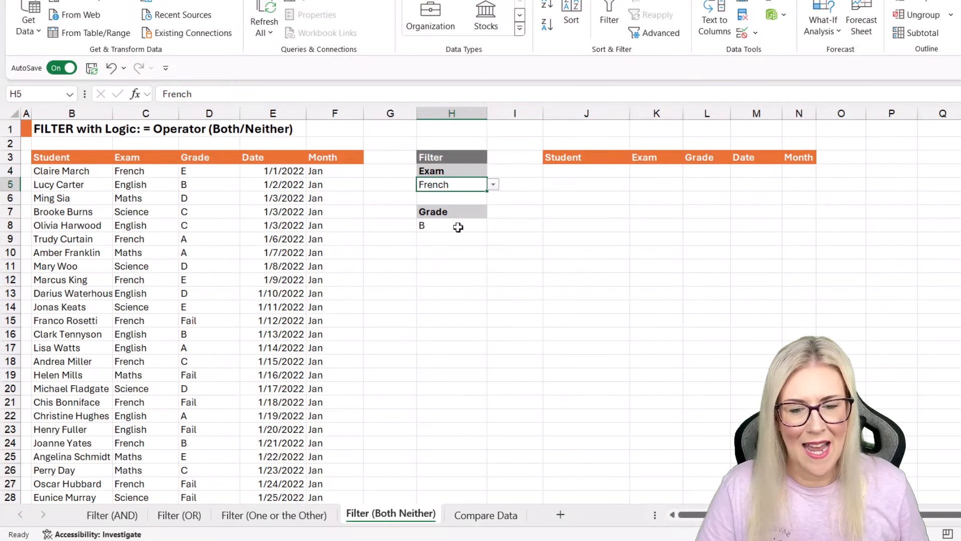
{"action": "left_click", "coordinate": [458, 228]}
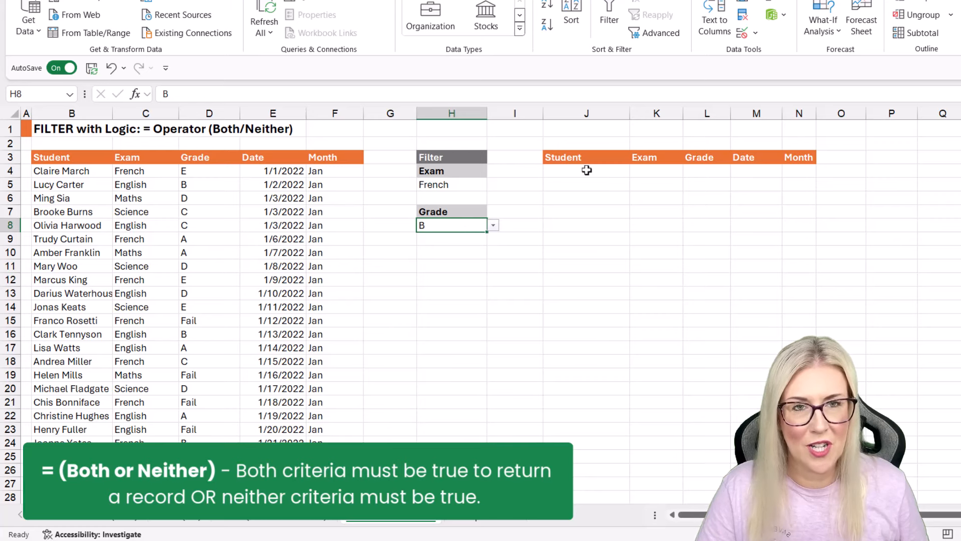
{"action": "left_click", "coordinate": [465, 187]}
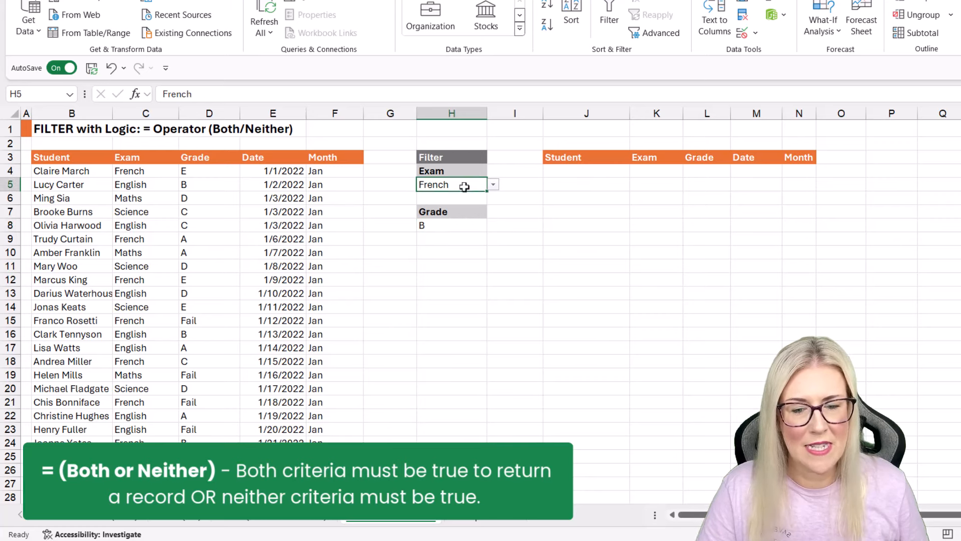
{"action": "left_click", "coordinate": [464, 225]}
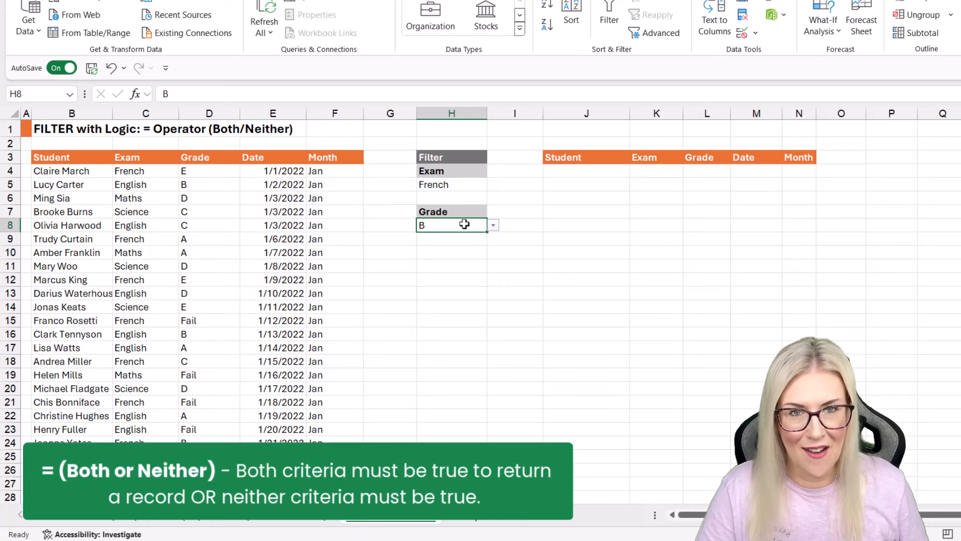
- Start a FILTER formula in J4, using the whole Exam_Results4 table as the array
{"action": "left_click", "coordinate": [618, 171]}
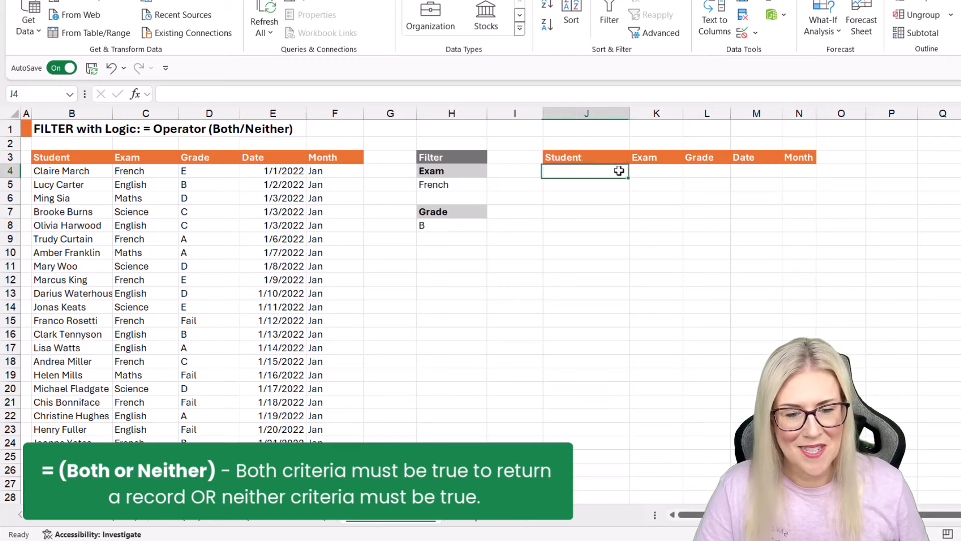
{"action": "type", "text": "-"}
{"action": "type", "text": "FILTER("}
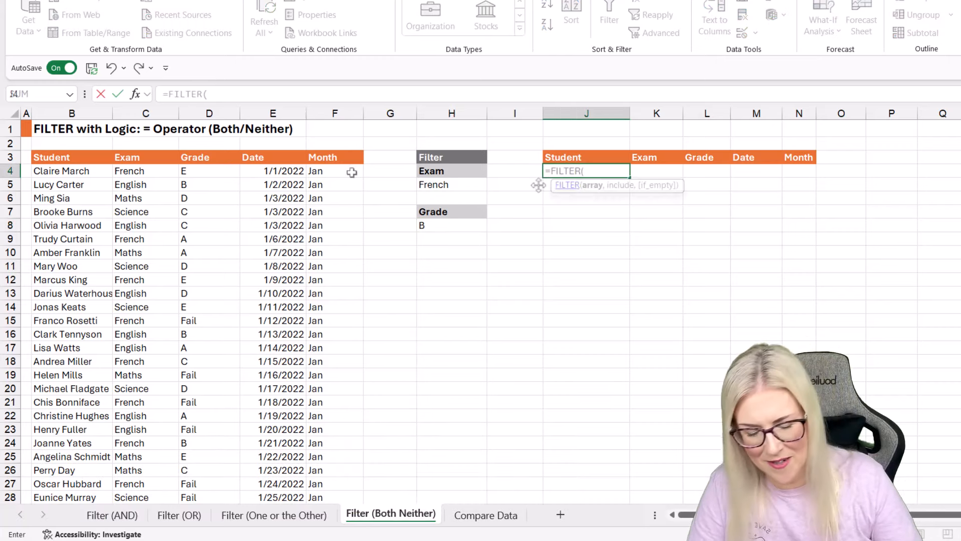
{"action": "left_click", "coordinate": [82, 147]}
{"action": "left_click_drag", "start_coordinate": [82, 147], "coordinate": [337, 156]}
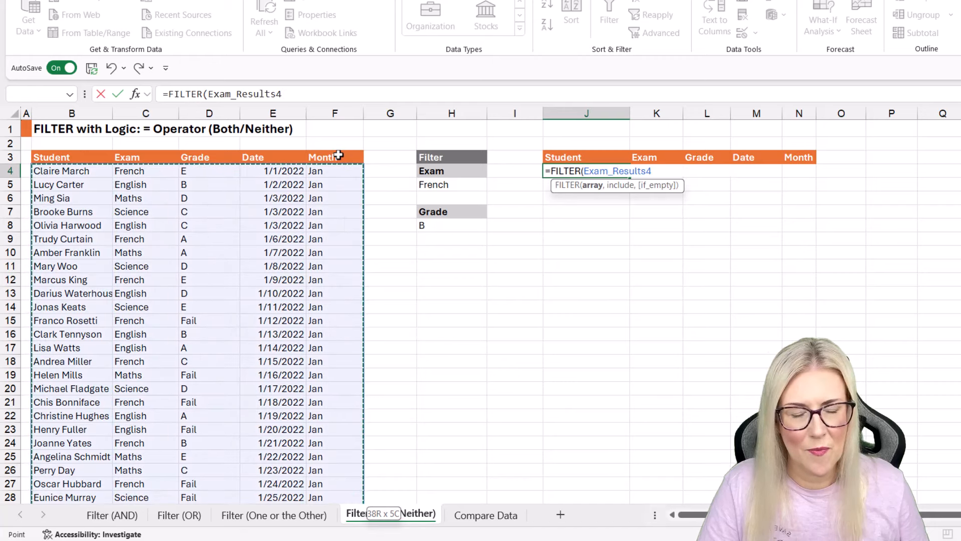
- Add the parenthesised include condition (Exam_Results4[Exam]=H5), followed by the = operator for both-or-neither logic
{"action": "type", "text": ",("}
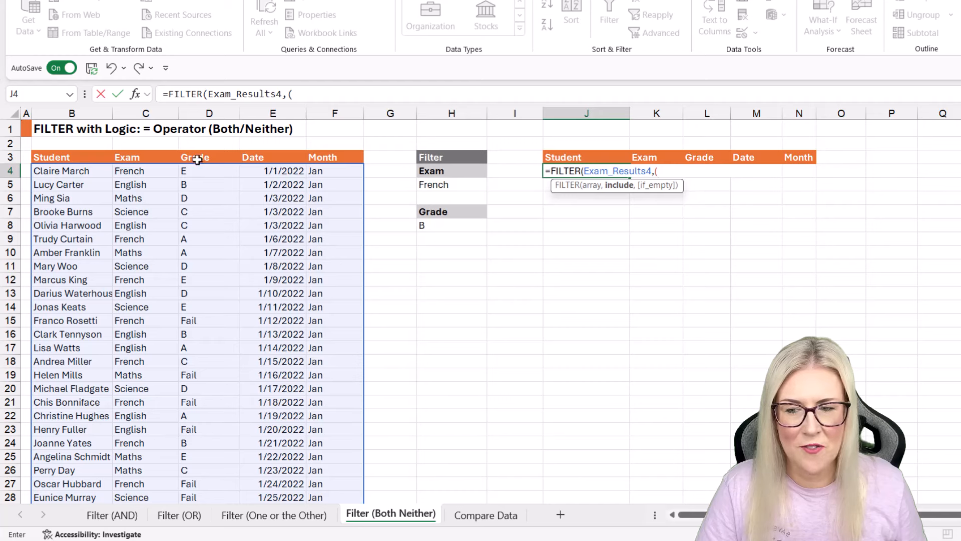
{"action": "left_click", "coordinate": [160, 152]}
{"action": "type", "text": "="}
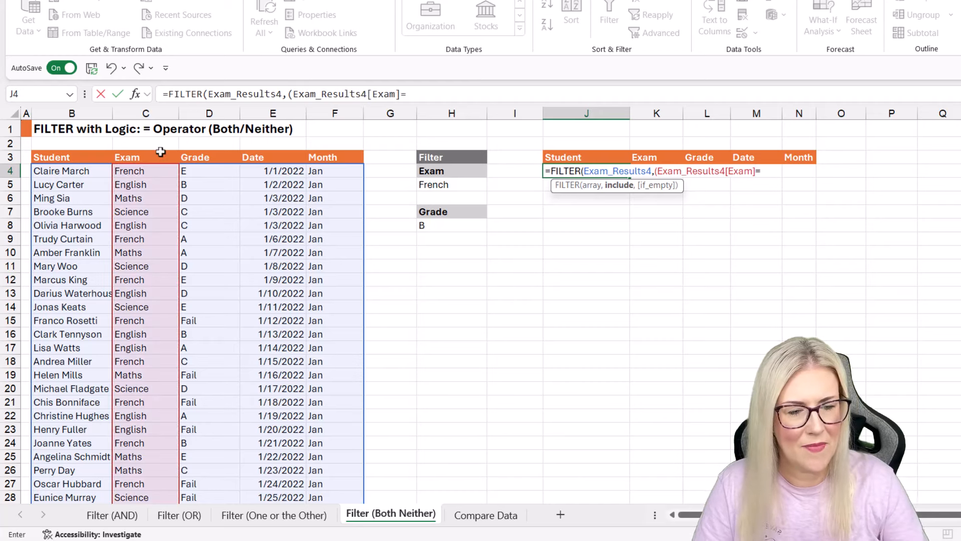
{"action": "left_click", "coordinate": [454, 184]}
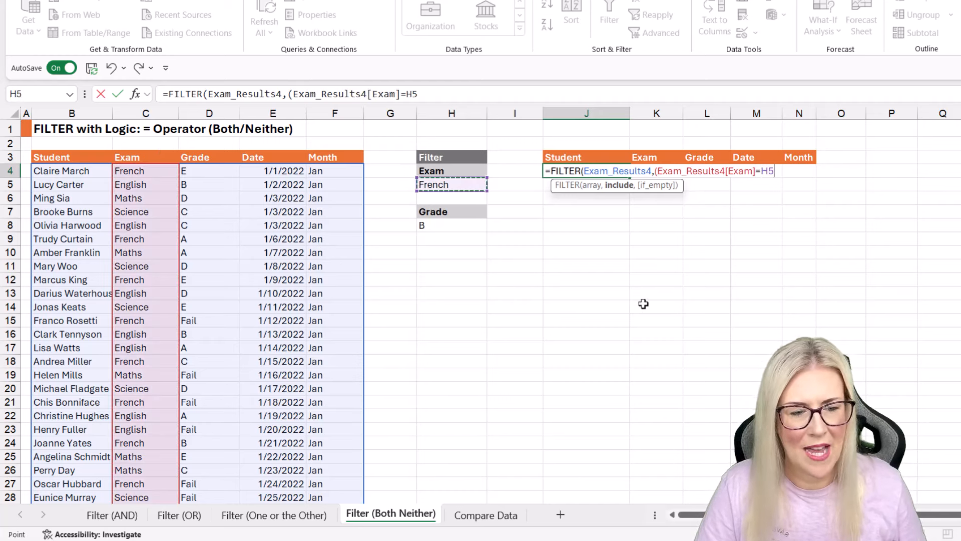
{"action": "type", "text": ")=("}
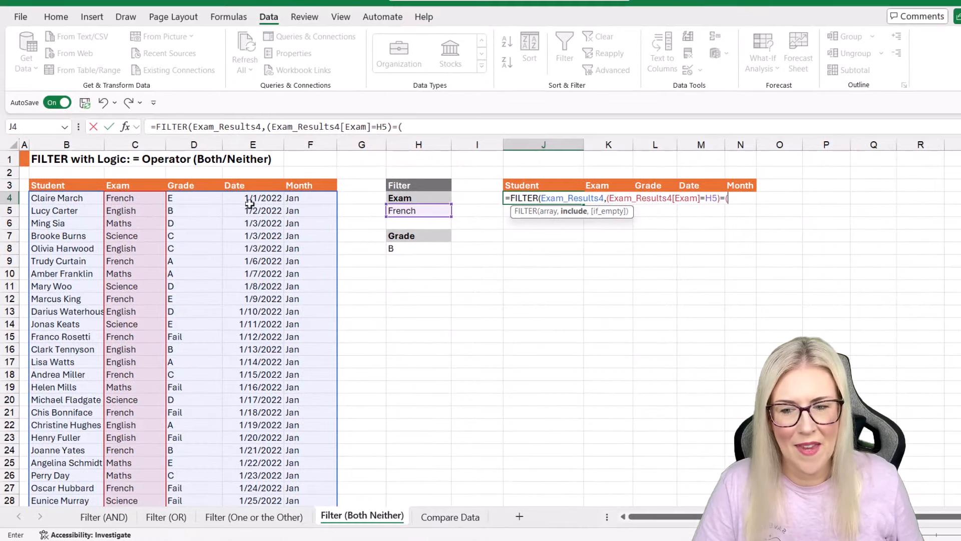
- Complete the second condition as (Exam_Results4[Grade]=H8), add "No Records" as the if_empty text and enter the formula
{"action": "left_click", "coordinate": [198, 178]}
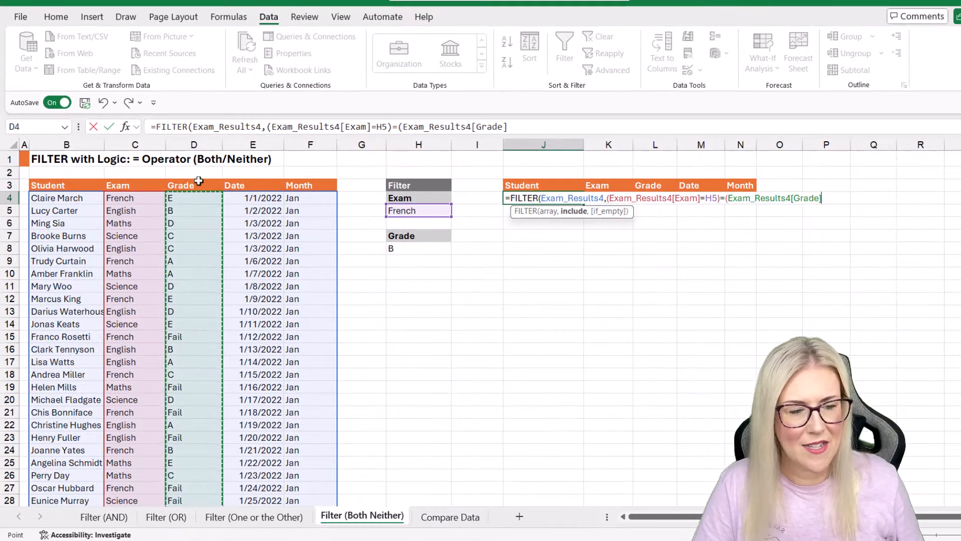
{"action": "type", "text": "="}
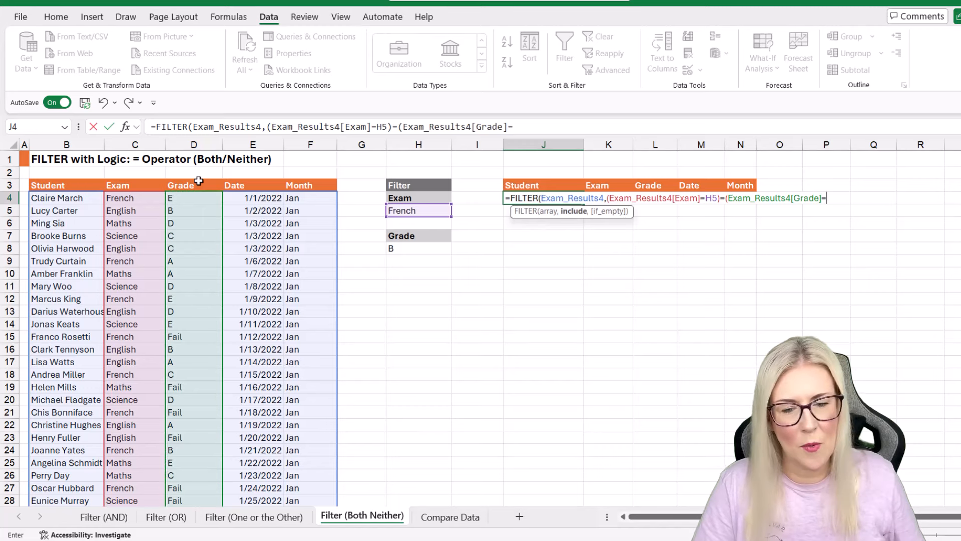
{"action": "left_click", "coordinate": [426, 248]}
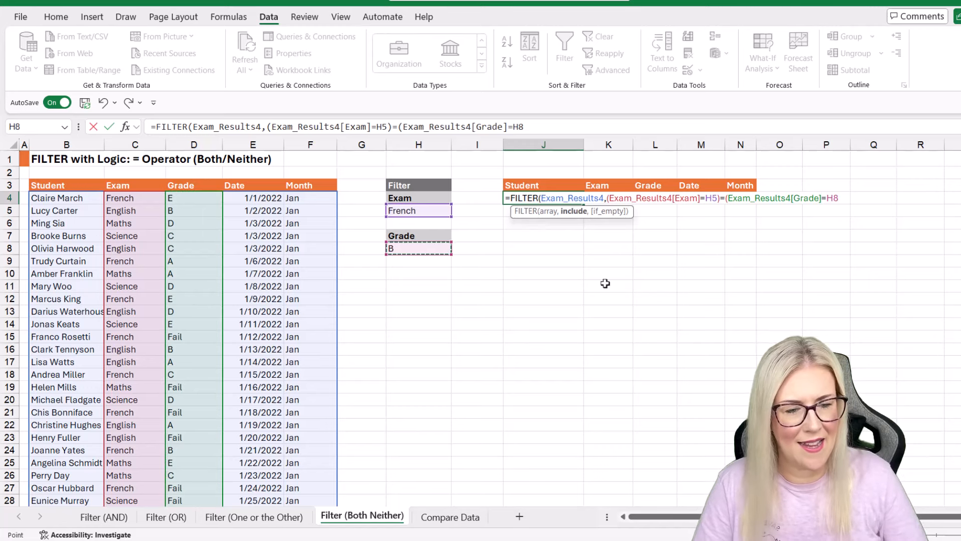
{"action": "type", "text": "),"}
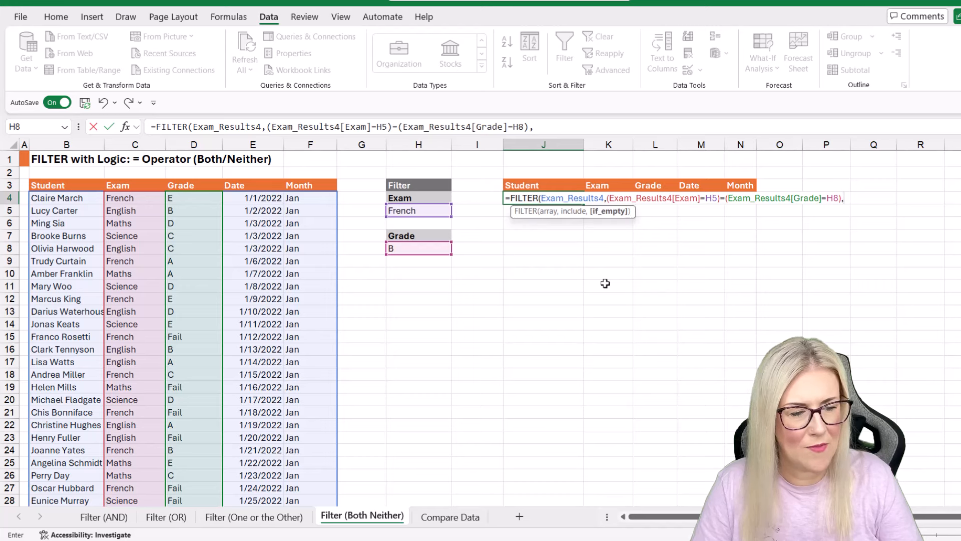
{"action": "type", "text": "\"No Records\")"}
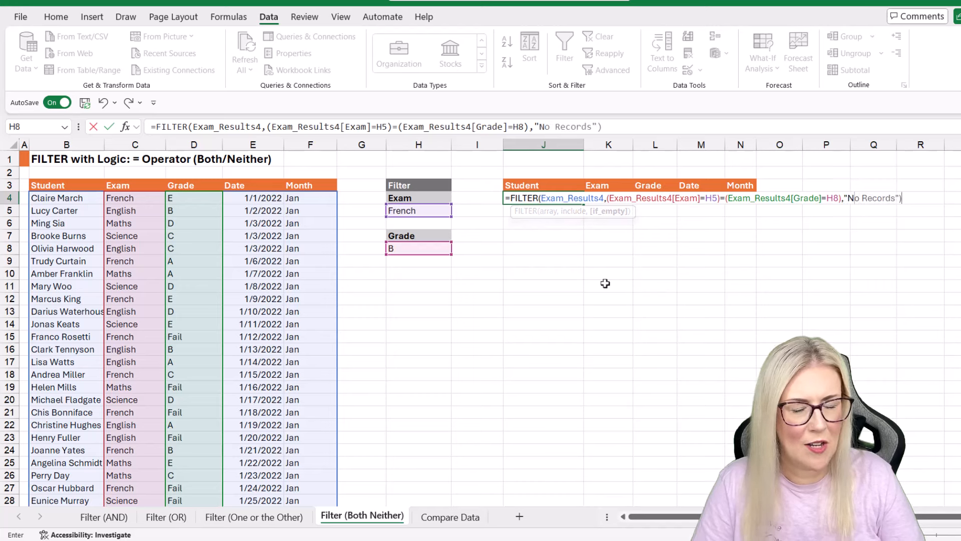
{"action": "key", "text": "Return"}
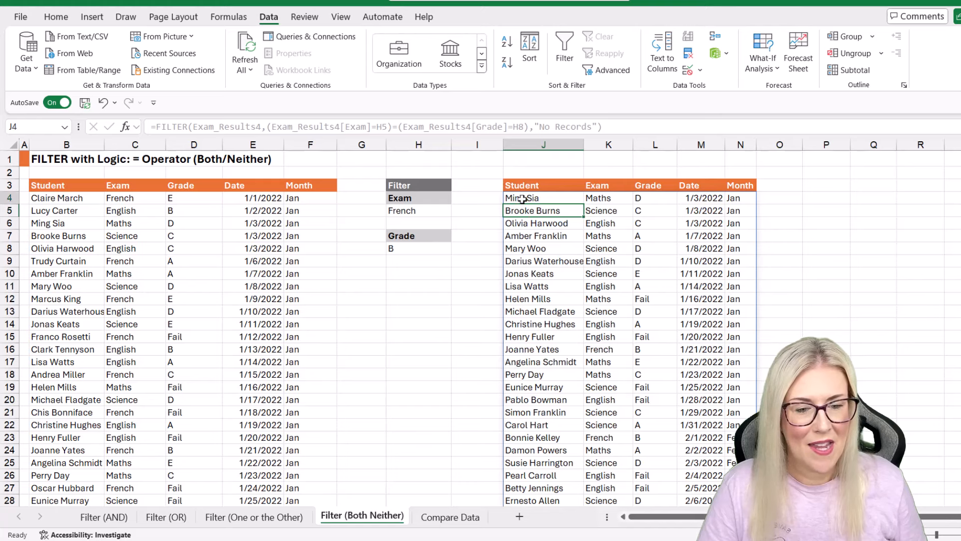
- Examine the Exam and Grade values in the filtered rows against the both-or-neither criteria
{"action": "left_click_drag", "start_coordinate": [522, 198], "coordinate": [703, 253]}
{"action": "scroll", "coordinate": [641, 306], "scroll_direction": "down", "scroll_amount": 1}
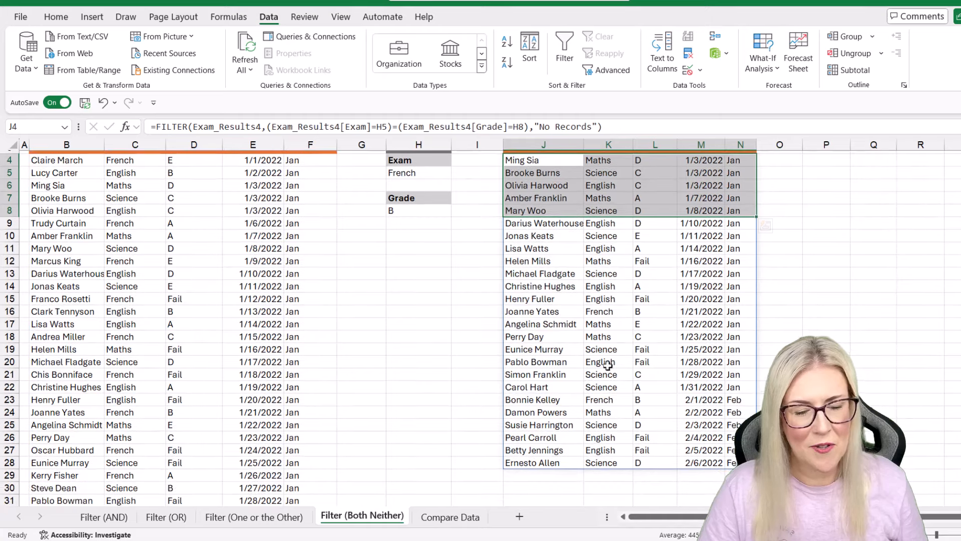
{"action": "left_click_drag", "start_coordinate": [518, 312], "coordinate": [733, 311]}
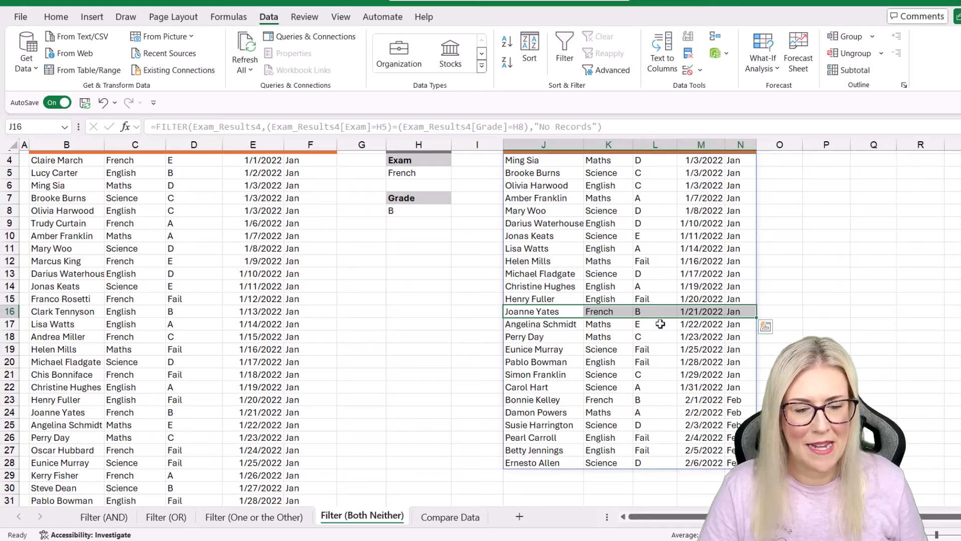
{"action": "scroll", "coordinate": [661, 324], "scroll_direction": "up", "scroll_amount": 1}
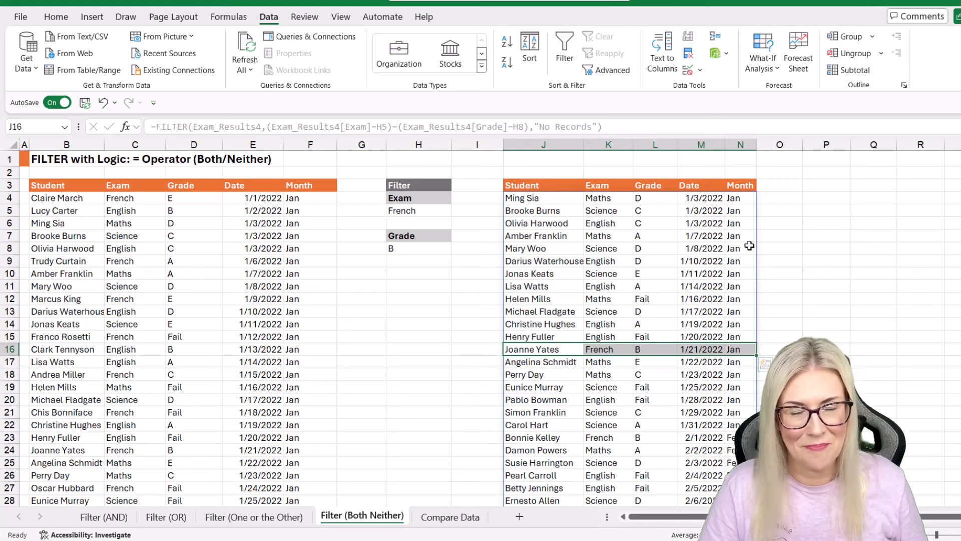
{"action": "left_click", "coordinate": [860, 249]}
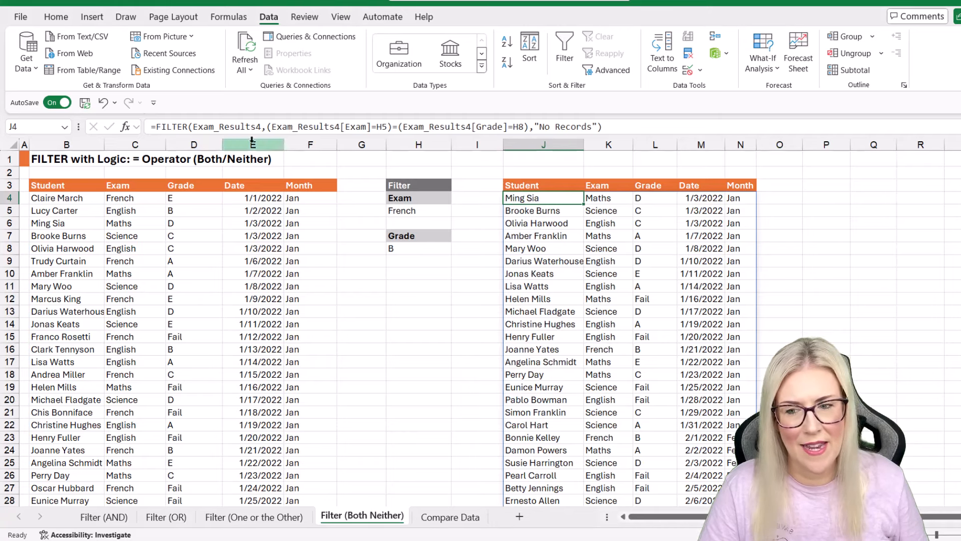
- Wrap the existing FILTER formula in J4 in a SORT function, with the FILTER result as its array
{"action": "left_click", "coordinate": [164, 128]}
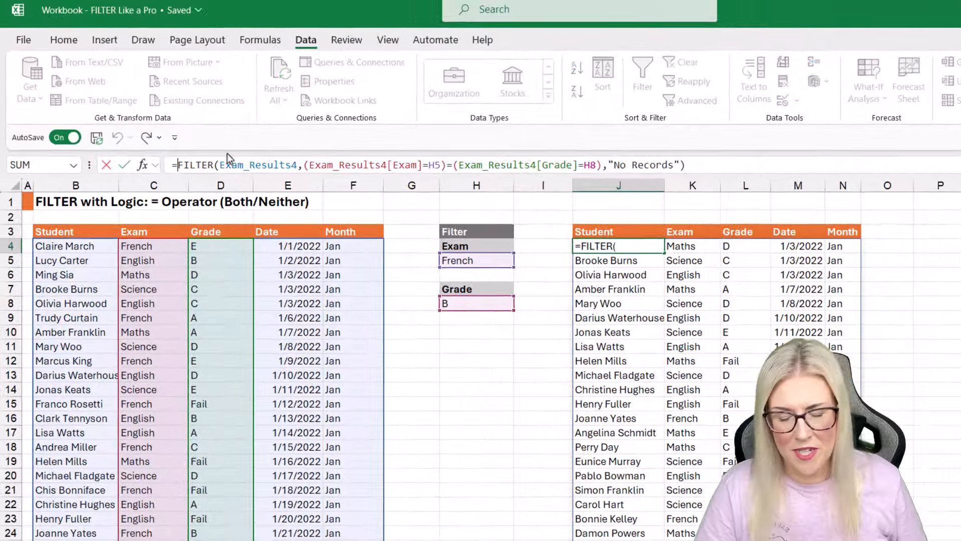
{"action": "type", "text": "SORT("}
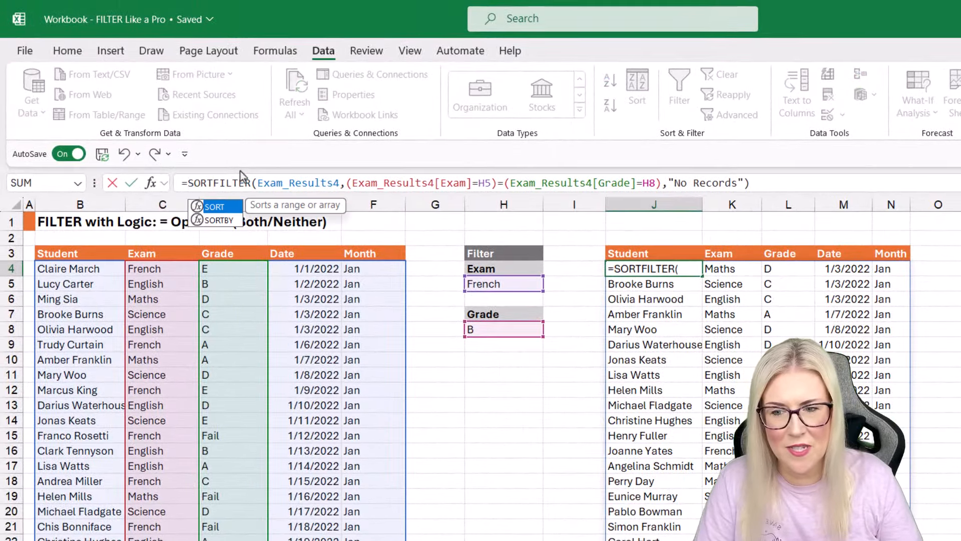
{"action": "left_click", "coordinate": [233, 209]}
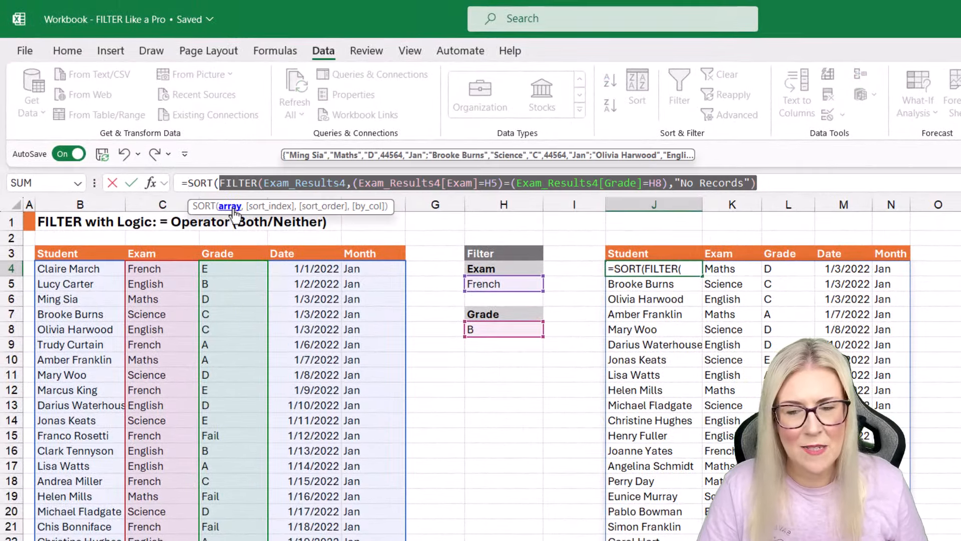
{"action": "left_click", "coordinate": [775, 187]}
- Finish the SORT formula with sort_index 1 and sort_order 1 for ascending, and enter it
{"action": "type", "text": ","}
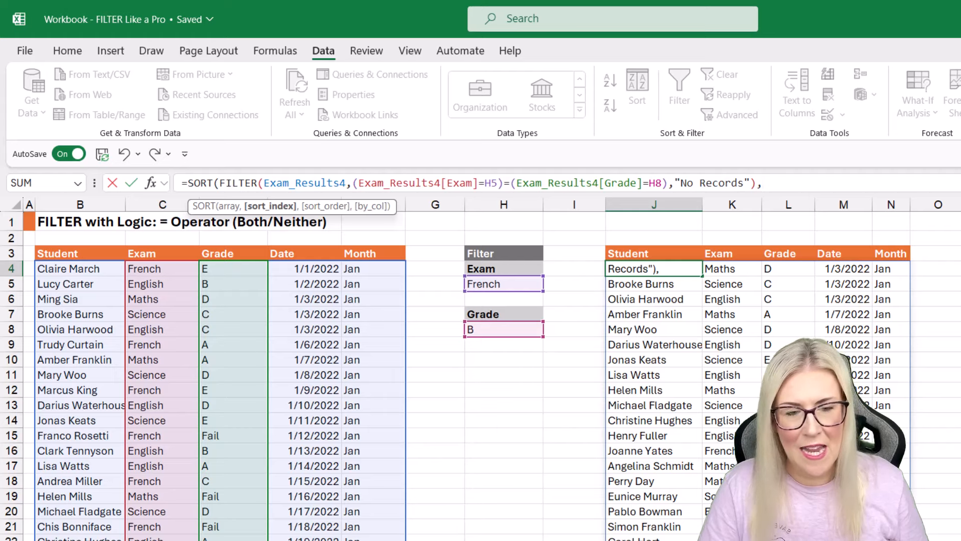
{"action": "type", "text": "1,"}
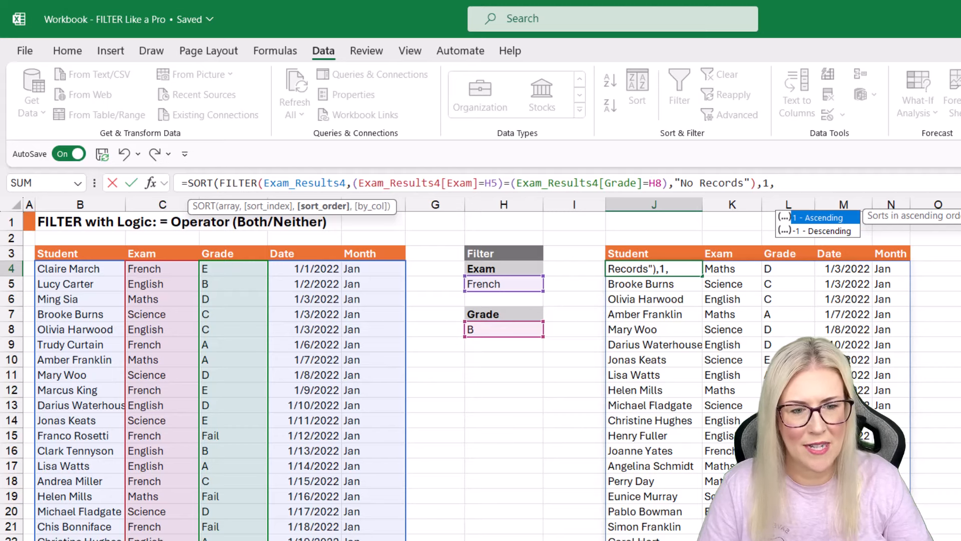
{"action": "type", "text": "1"}
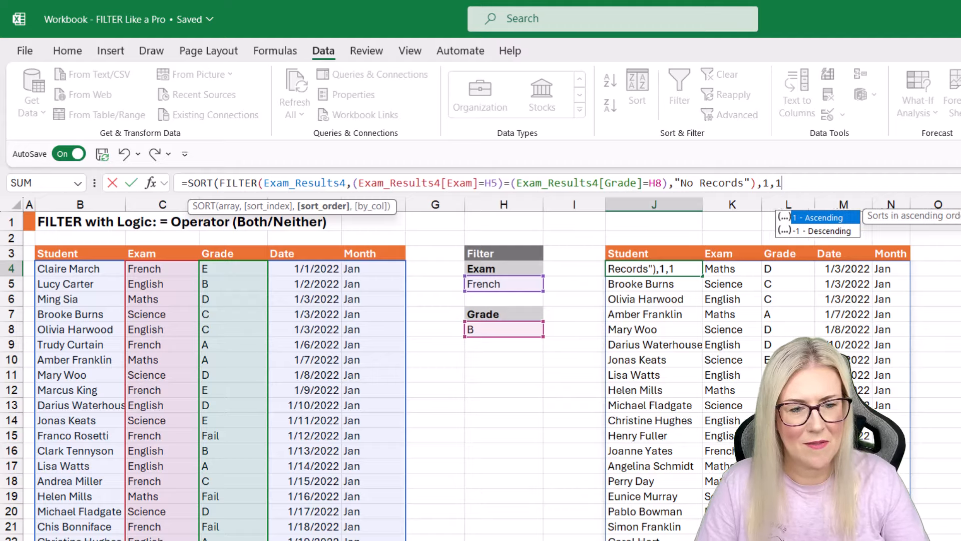
{"action": "type", "text": ")"}
{"action": "key", "text": "Return"}
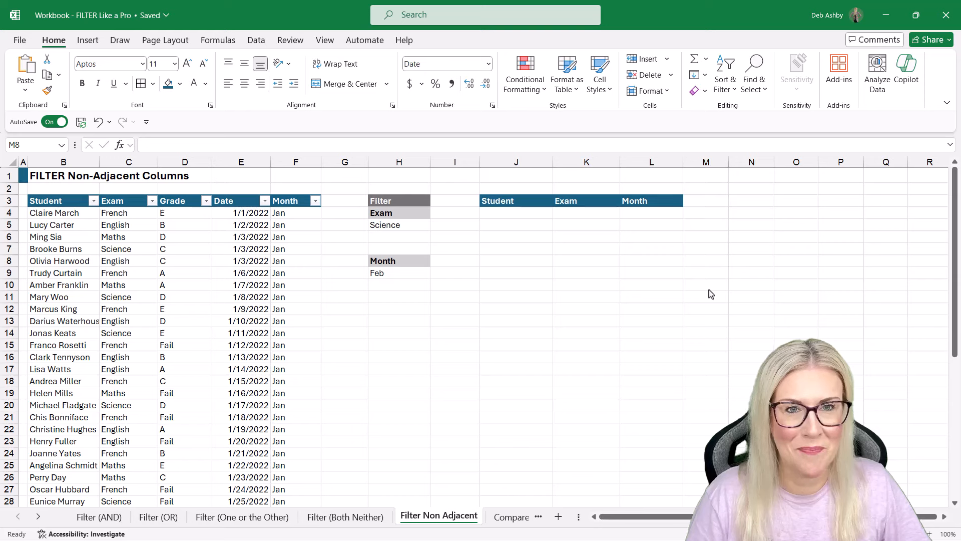
- Check the table name of the student exam data on the Filter Non Adjacent sheet
{"action": "left_click", "coordinate": [157, 249]}
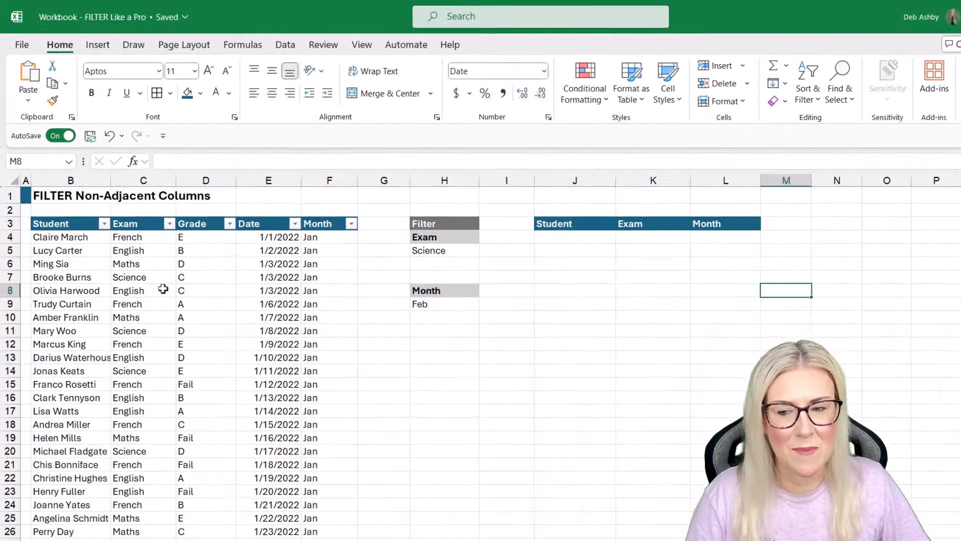
{"action": "left_click", "coordinate": [201, 291]}
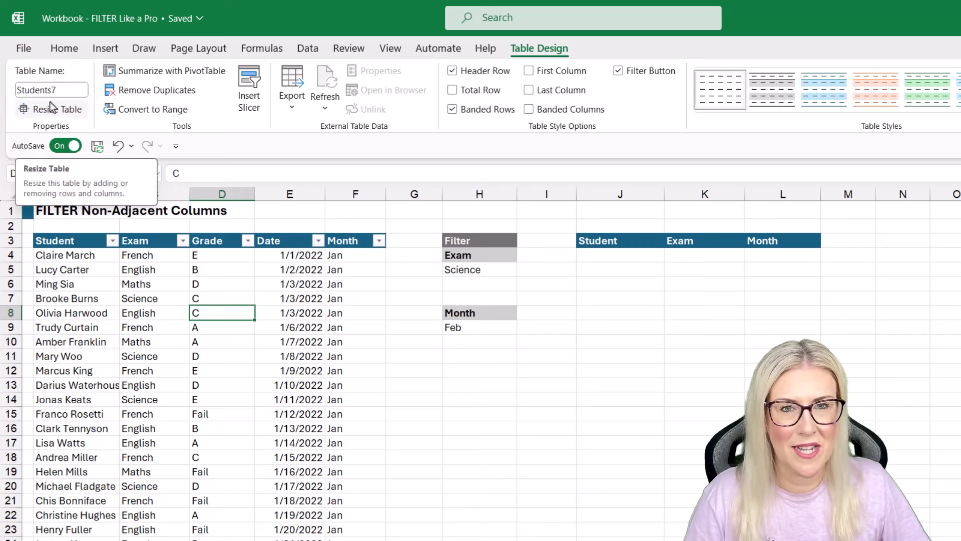
- Convert the student exam data table on the Filter Non Adjacent sheet to a normal range
{"action": "left_click", "coordinate": [162, 281]}
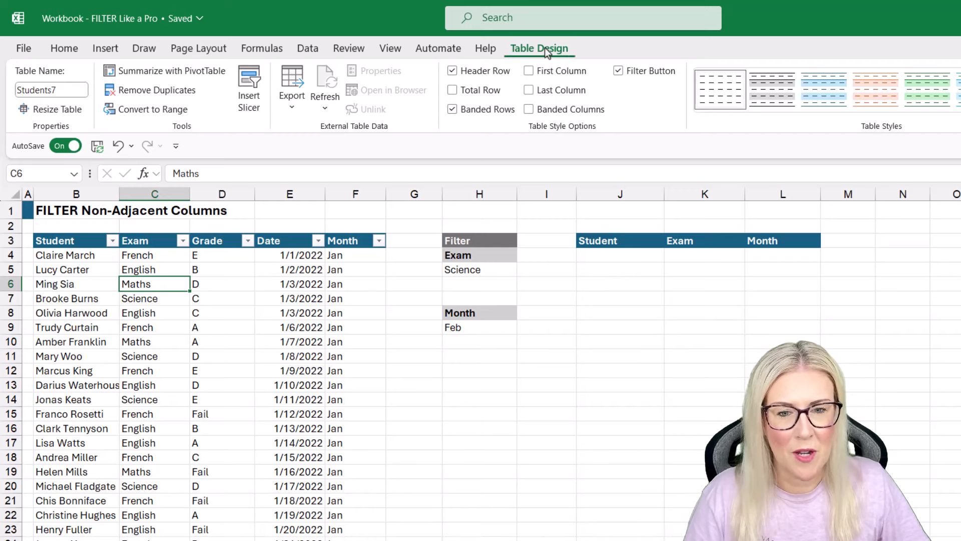
{"action": "left_click", "coordinate": [153, 112]}
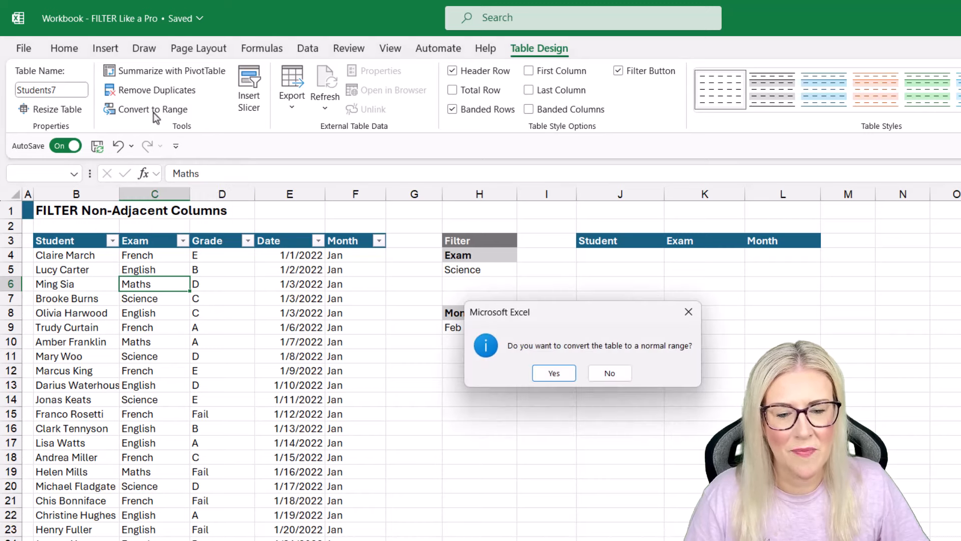
{"action": "left_click", "coordinate": [569, 379]}
{"action": "left_click", "coordinate": [220, 310]}
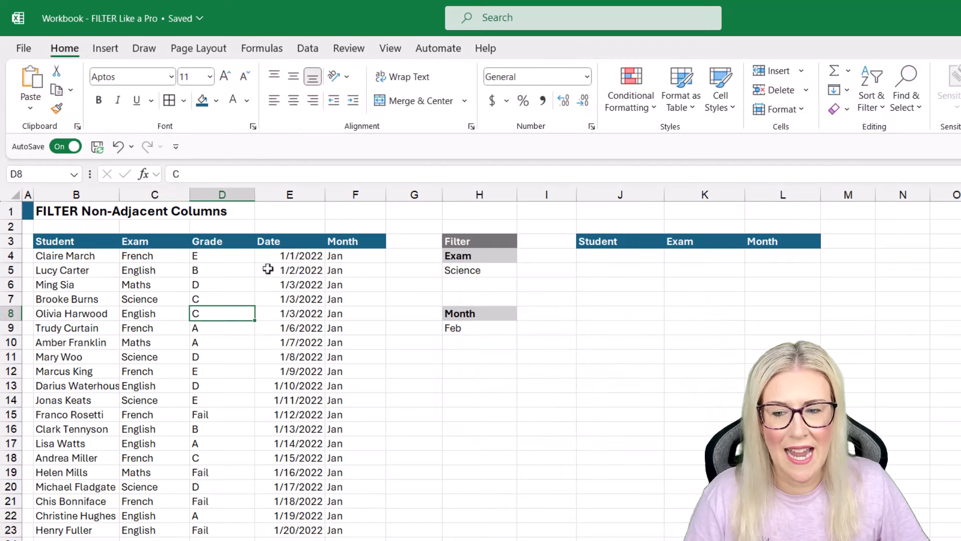
{"action": "left_click", "coordinate": [268, 270]}
{"action": "left_click", "coordinate": [172, 284]}
{"action": "left_click", "coordinate": [172, 371]}
{"action": "left_click", "coordinate": [221, 386]}
{"action": "left_click", "coordinate": [241, 341]}
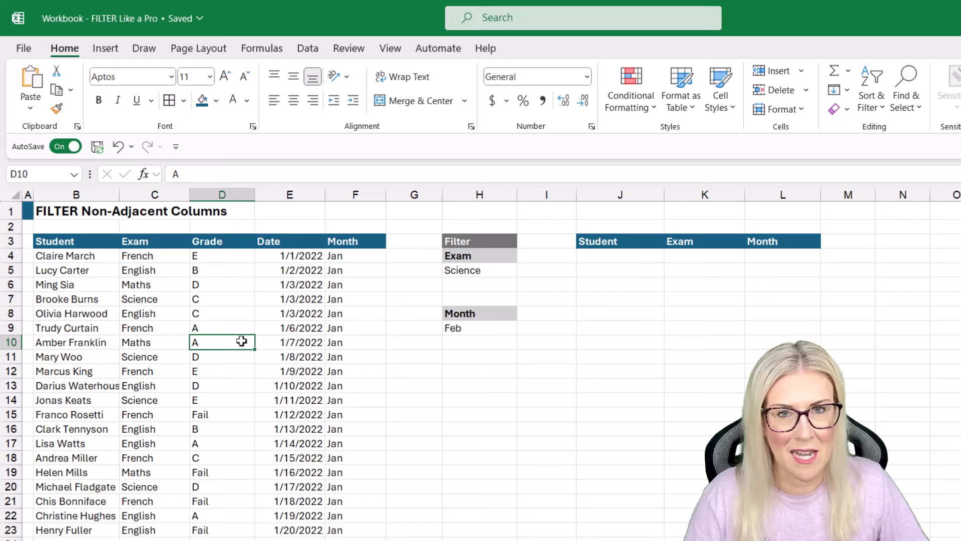
- Compare the Student, Exam and Month output headings with the source columns, noting the Grade and Date columns between them
{"action": "left_click", "coordinate": [601, 243]}
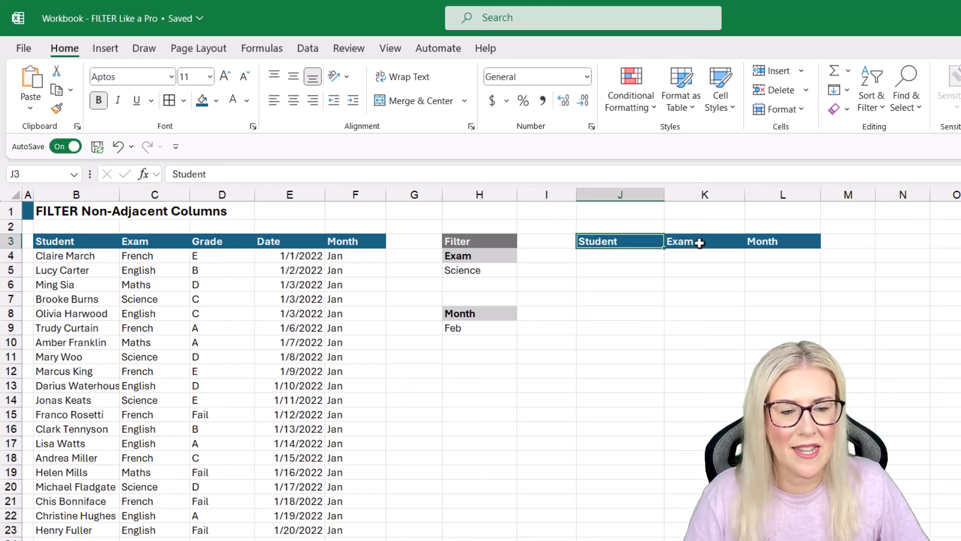
{"action": "left_click", "coordinate": [699, 243]}
{"action": "left_click", "coordinate": [802, 243]}
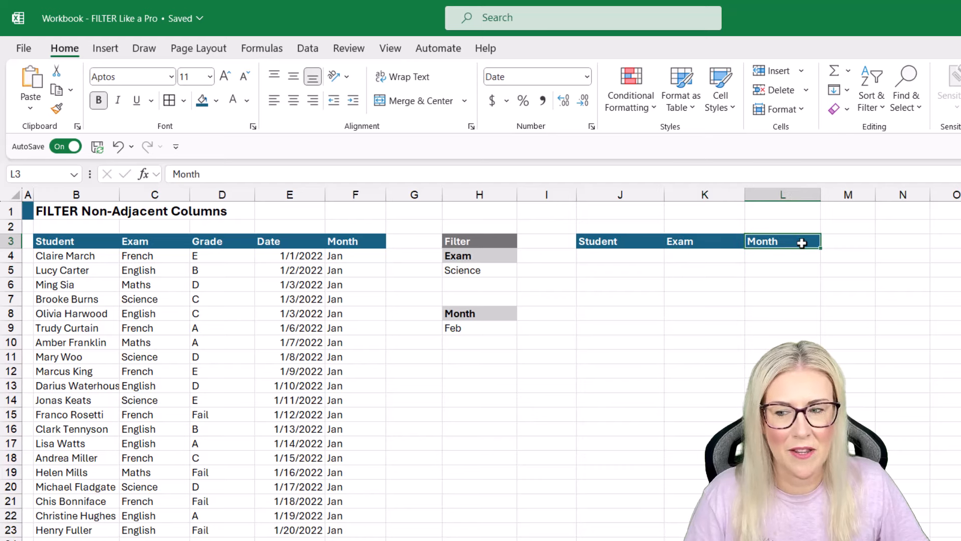
{"action": "left_click_drag", "start_coordinate": [95, 242], "coordinate": [93, 329]}
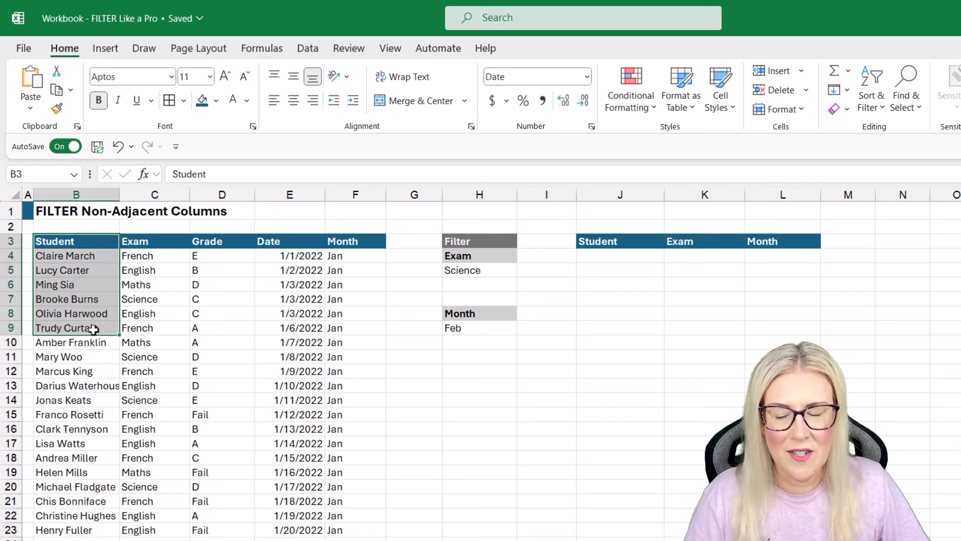
{"action": "left_click_drag", "start_coordinate": [171, 242], "coordinate": [139, 326]}
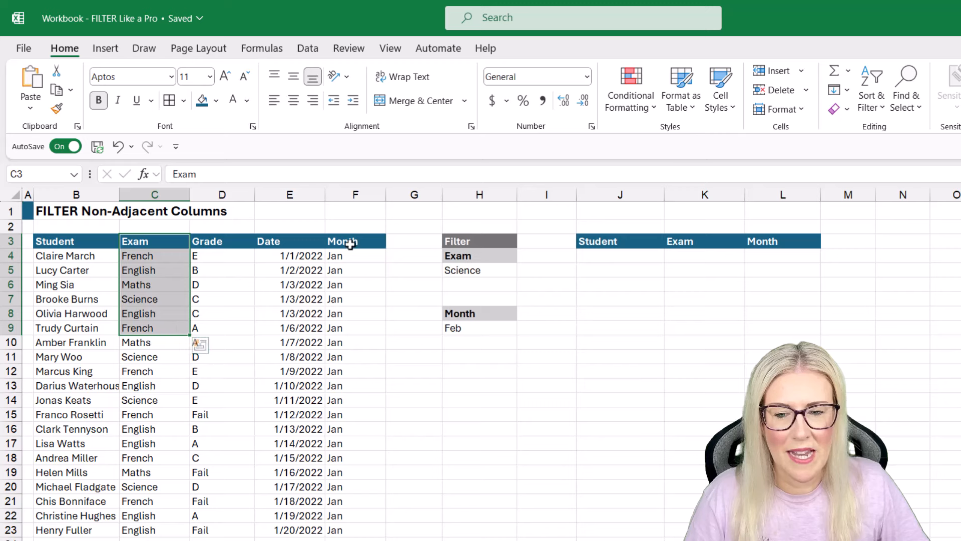
{"action": "left_click_drag", "start_coordinate": [351, 244], "coordinate": [354, 329]}
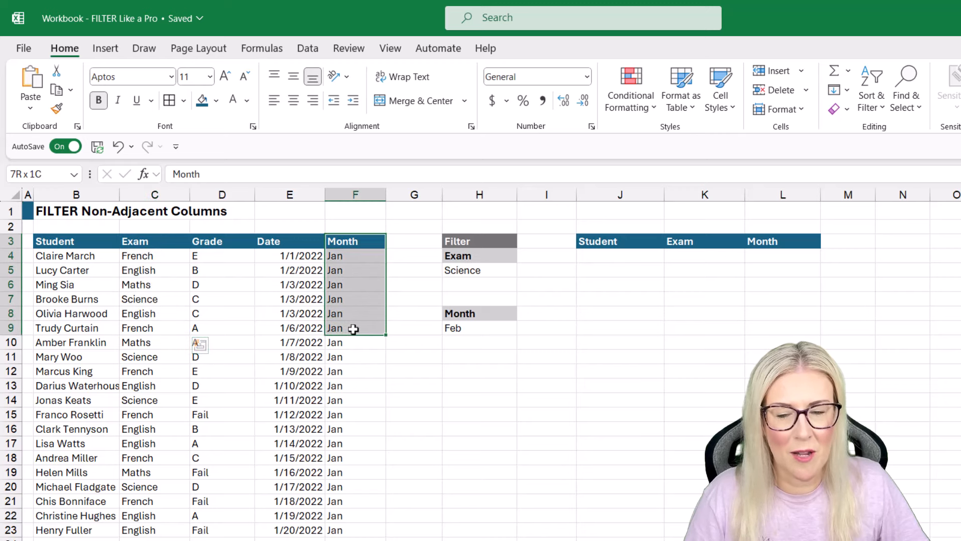
{"action": "left_click_drag", "start_coordinate": [204, 240], "coordinate": [299, 358]}
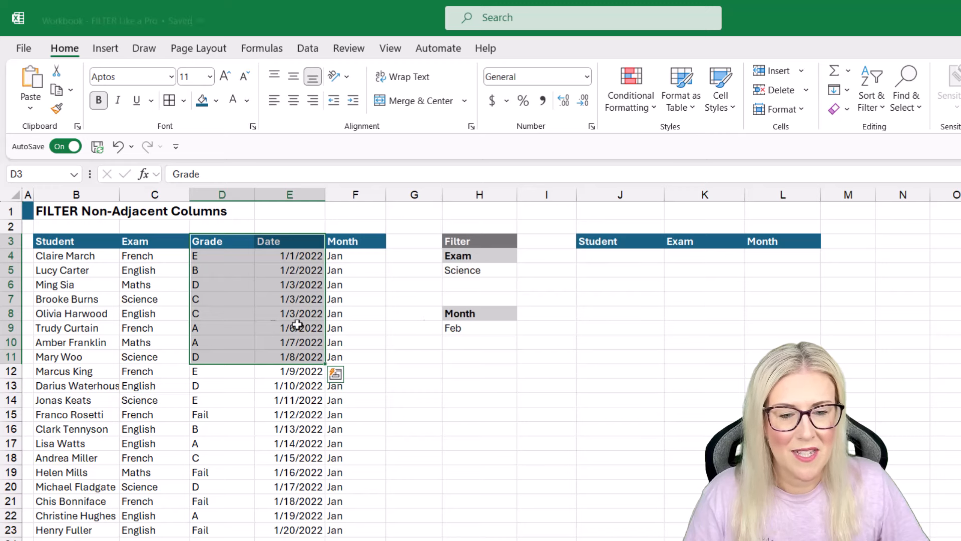
- Start a FILTER formula in J4 with the full data range B3:F41, headers included, as its array
{"action": "left_click", "coordinate": [606, 256]}
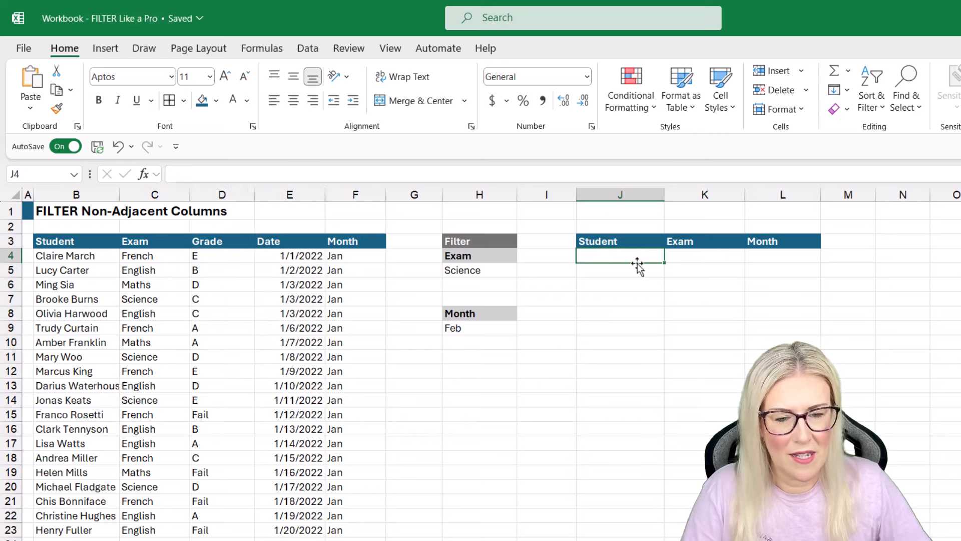
{"action": "type", "text": "=FILTER("}
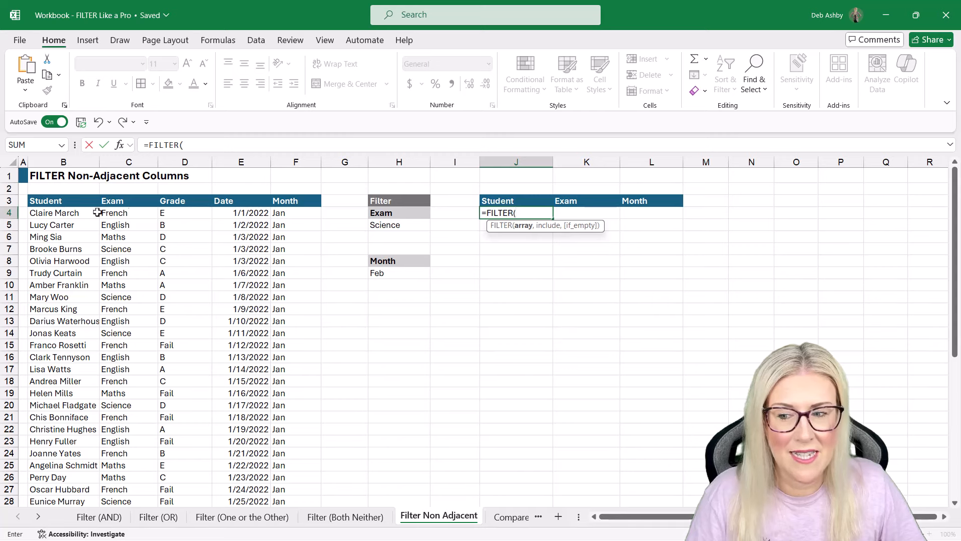
{"action": "left_click_drag", "start_coordinate": [50, 201], "coordinate": [287, 476]}
{"action": "scroll", "coordinate": [495, 330], "scroll_direction": "up", "scroll_amount": 5}
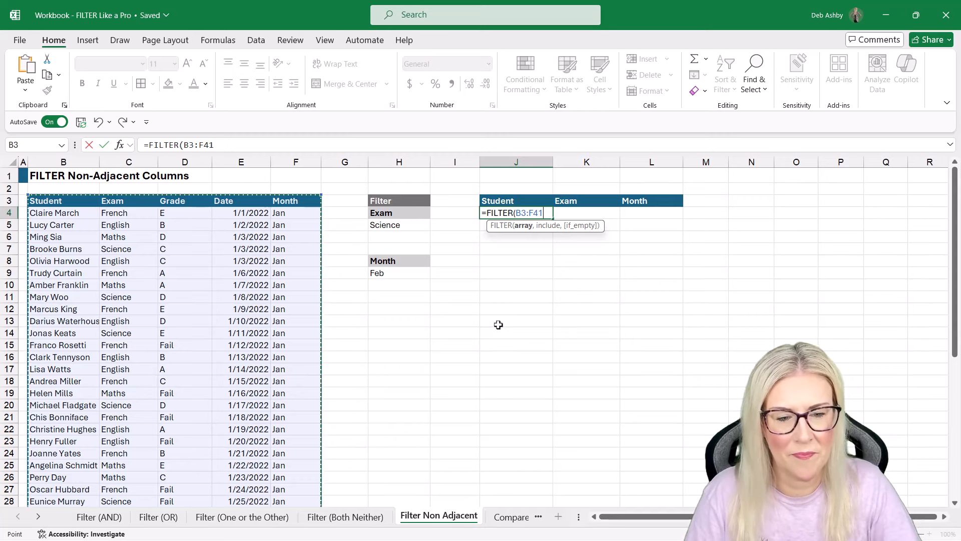
{"action": "type", "text": ","}
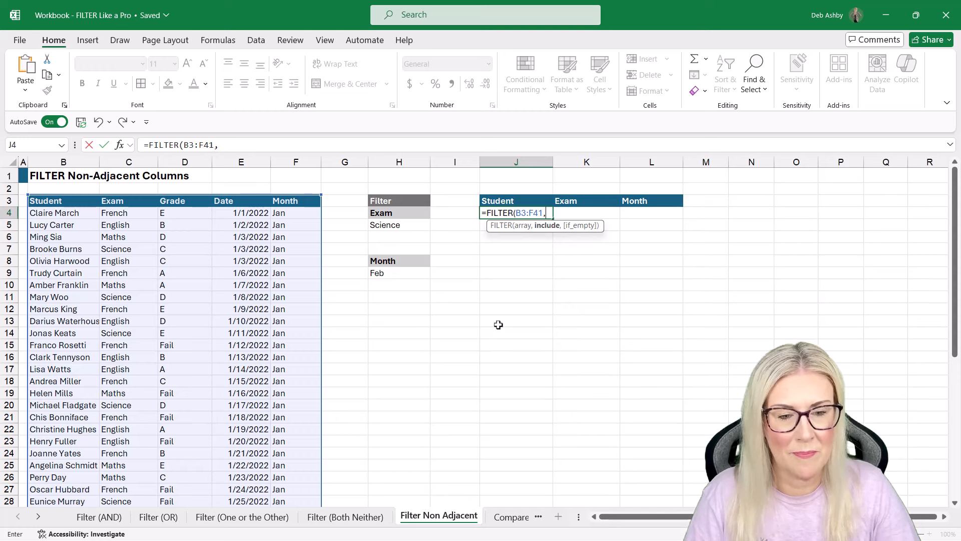
- Add the bracketed Exam criterion (C3:C41=H5) as the formula's include argument
{"action": "type", "text": "("}
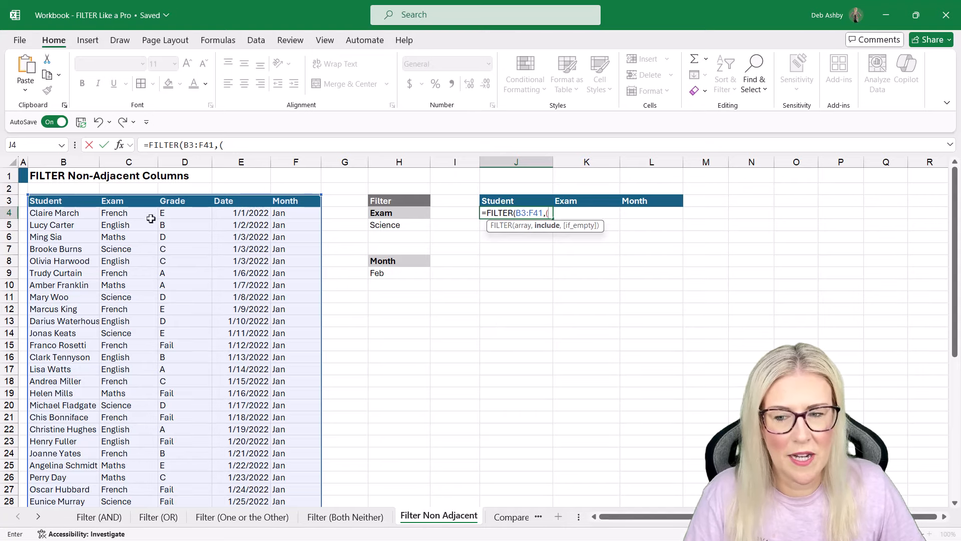
{"action": "left_click", "coordinate": [133, 200]}
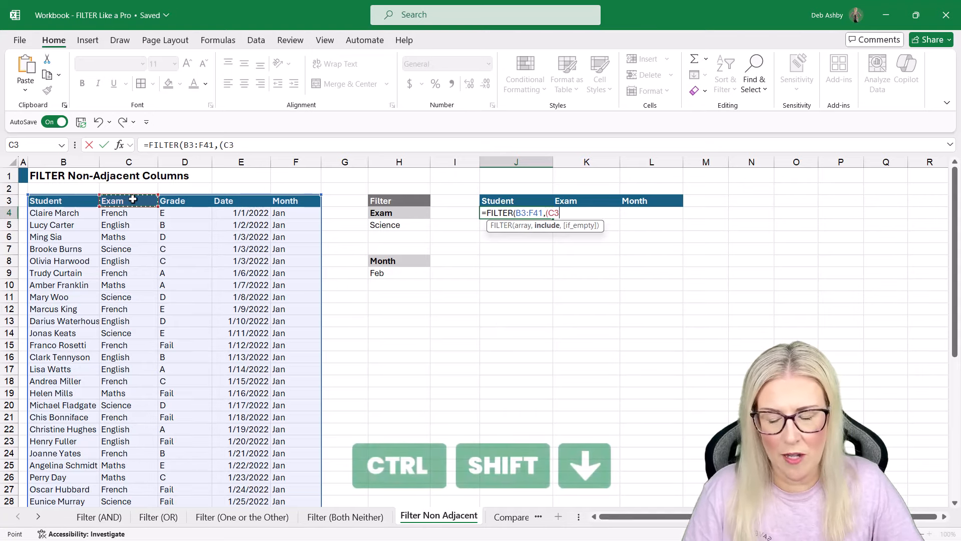
{"action": "key", "text": "ctrl+shift+Down"}
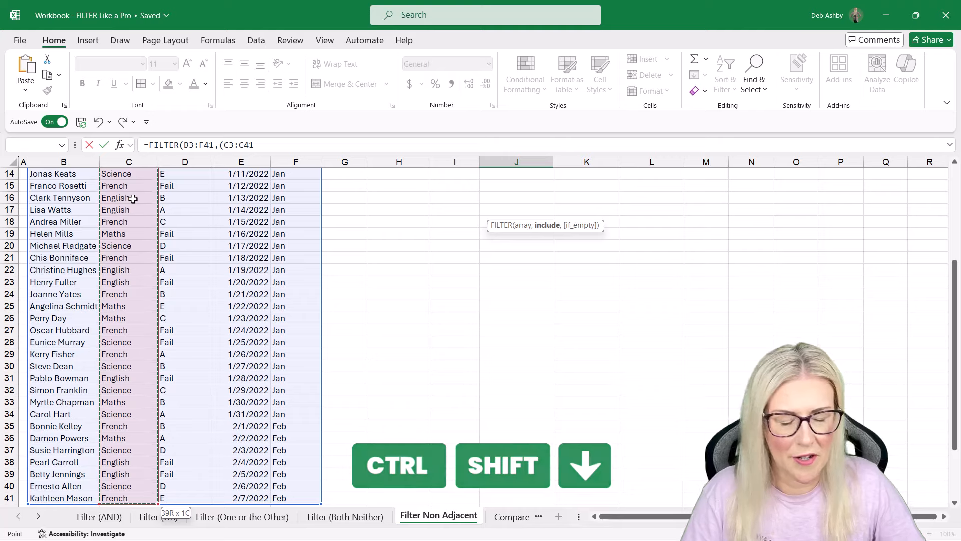
{"action": "key", "text": "ctrl+BackSpace"}
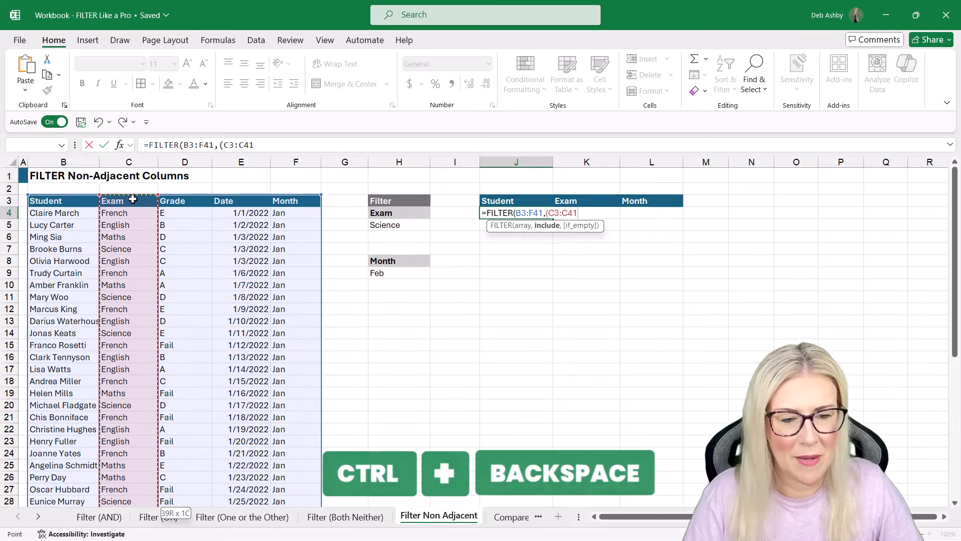
{"action": "type", "text": "="}
{"action": "left_click", "coordinate": [420, 224]}
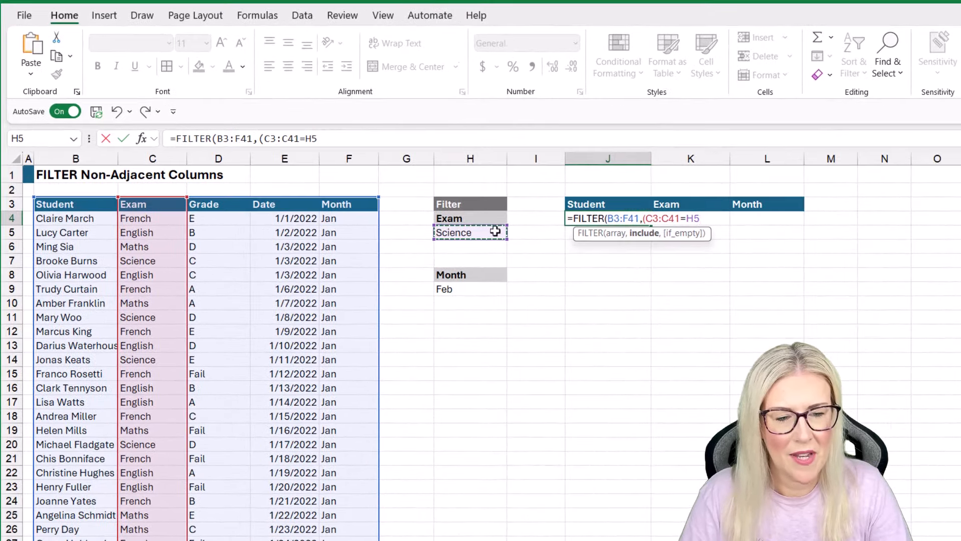
{"action": "type", "text": ")"}
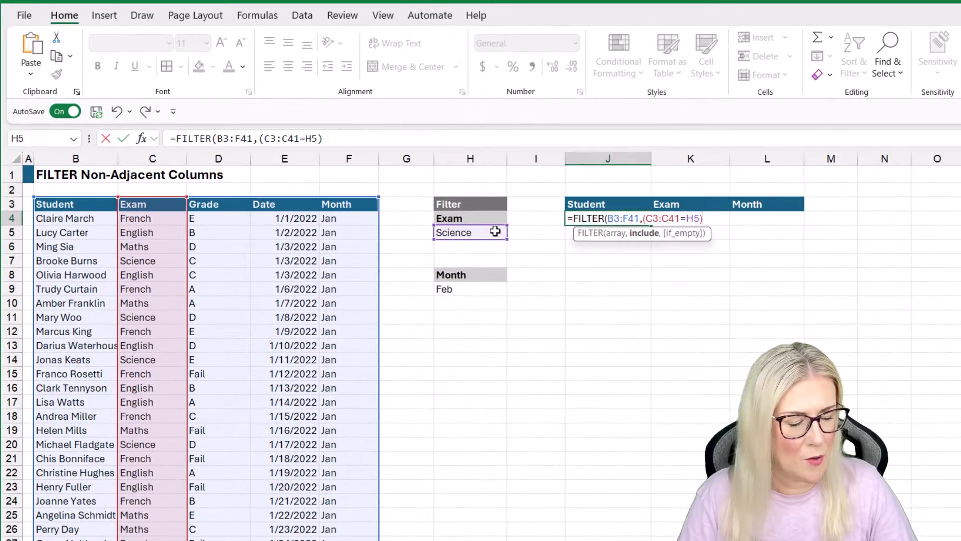
- Multiply the Exam criterion by a bracketed Month criterion, (F3:F41=H9), so that both must be met
{"action": "type", "text": "*"}
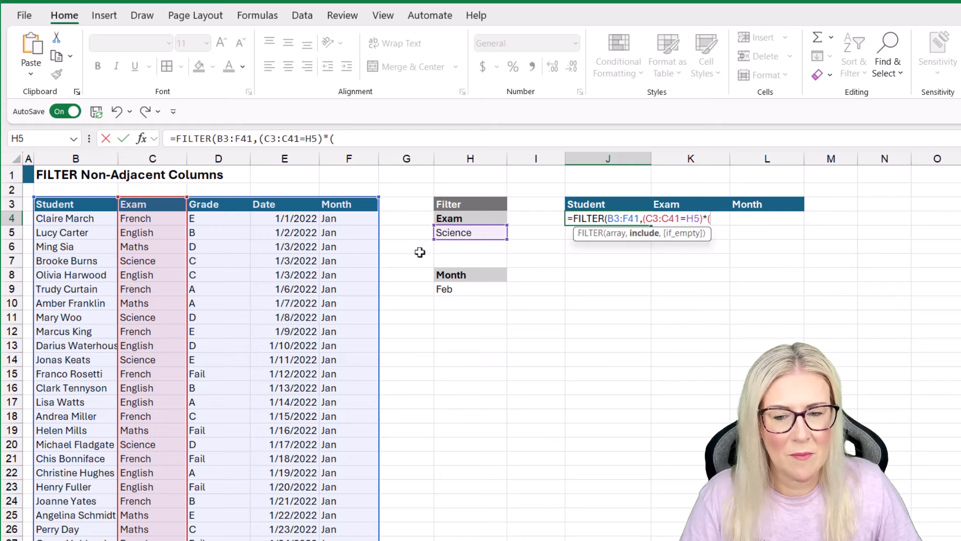
{"action": "left_click", "coordinate": [353, 204]}
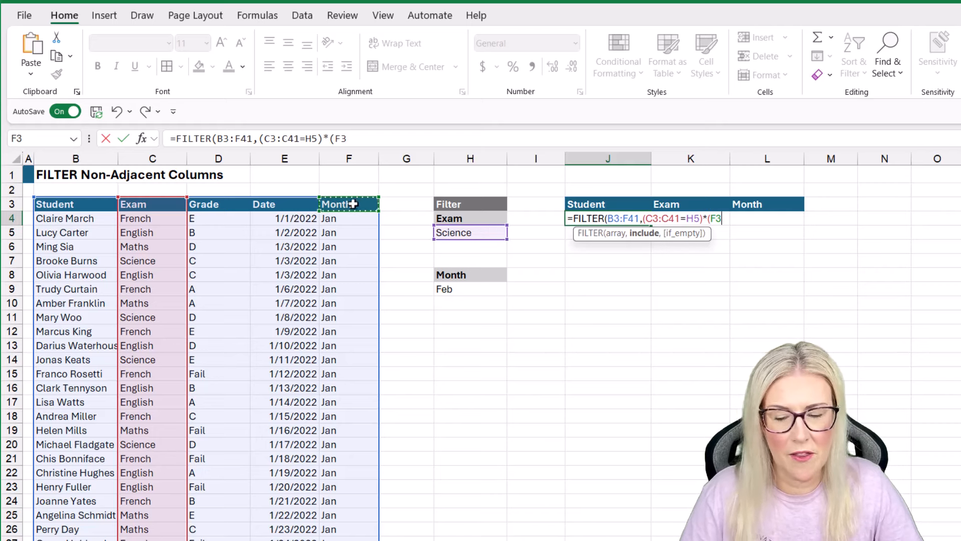
{"action": "key", "text": "ctrl+shift+Down"}
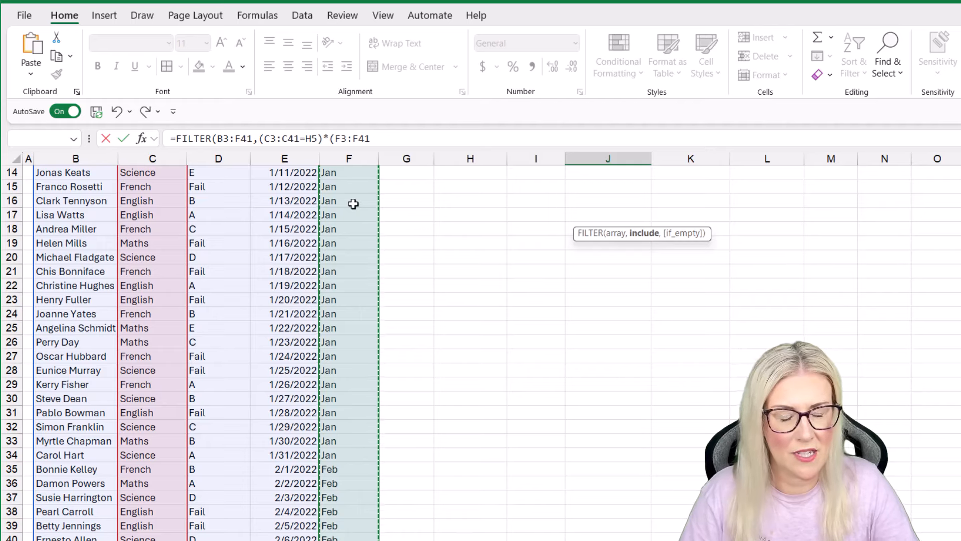
{"action": "scroll", "coordinate": [353, 203], "scroll_direction": "up", "scroll_amount": 3}
{"action": "scroll", "coordinate": [353, 204], "scroll_direction": "up", "scroll_amount": 2}
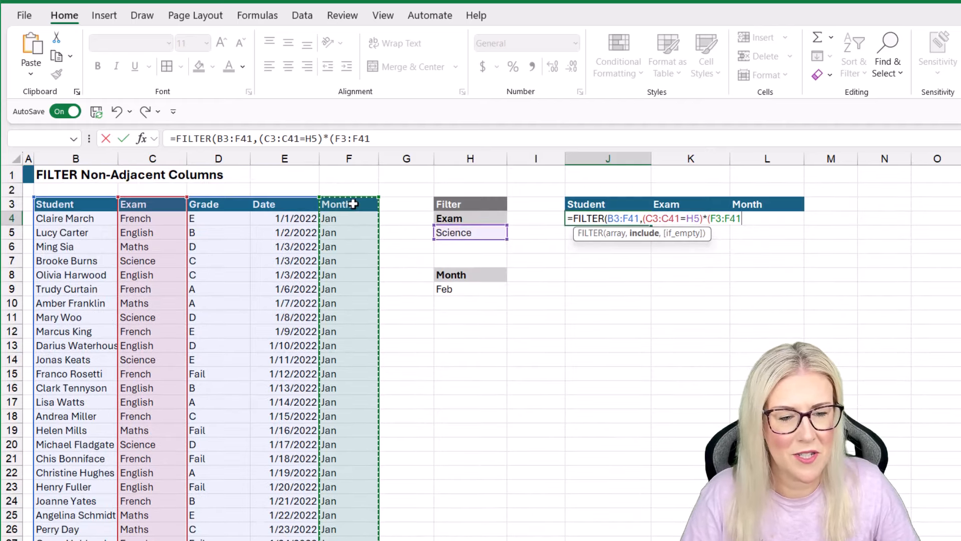
{"action": "type", "text": "="}
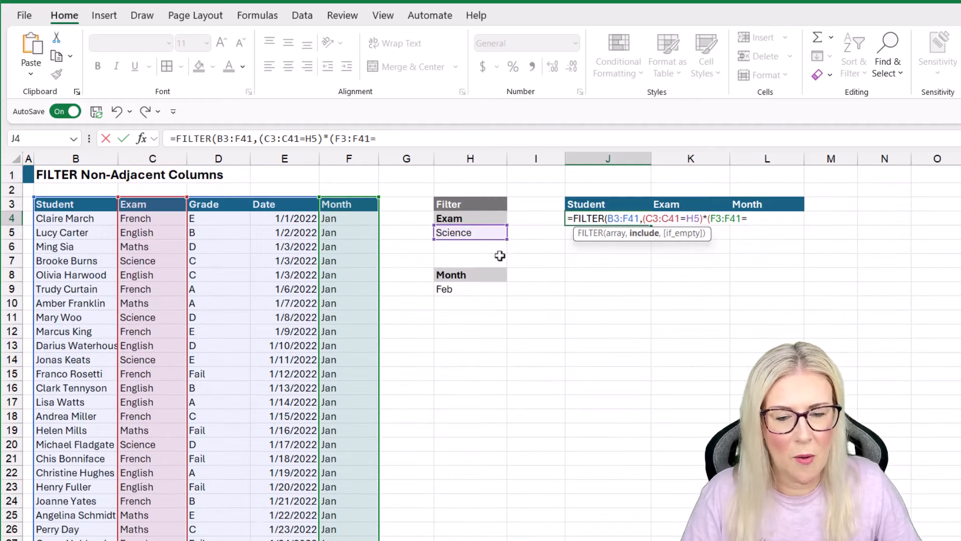
{"action": "left_click", "coordinate": [483, 294]}
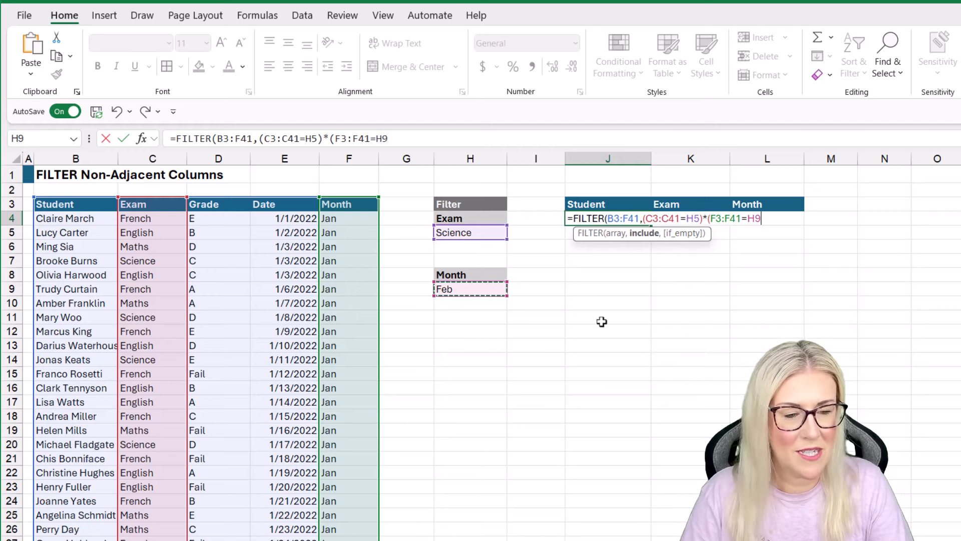
{"action": "type", "text": ")"}
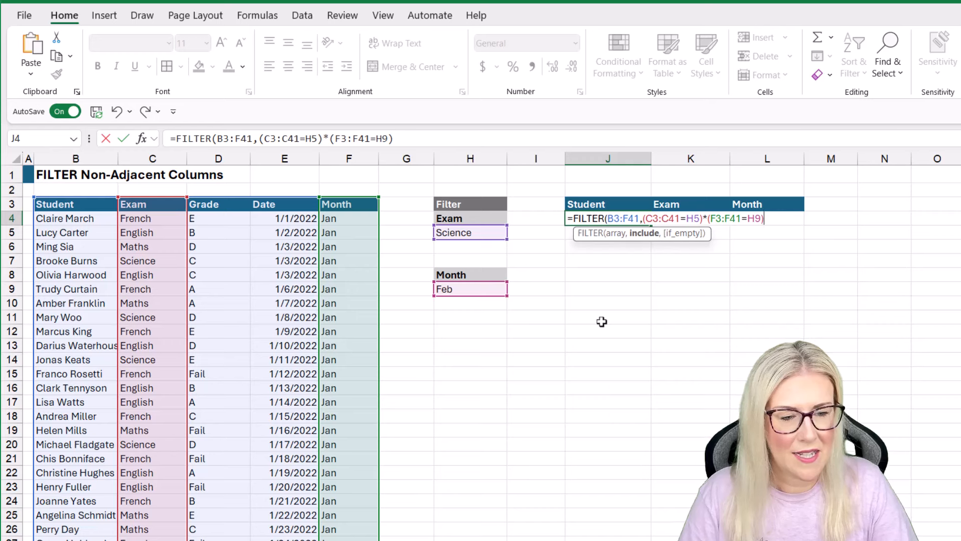
- Set the if_empty argument to "No Records", close the FILTER formula and enter it in J4
{"action": "type", "text": ",\""}
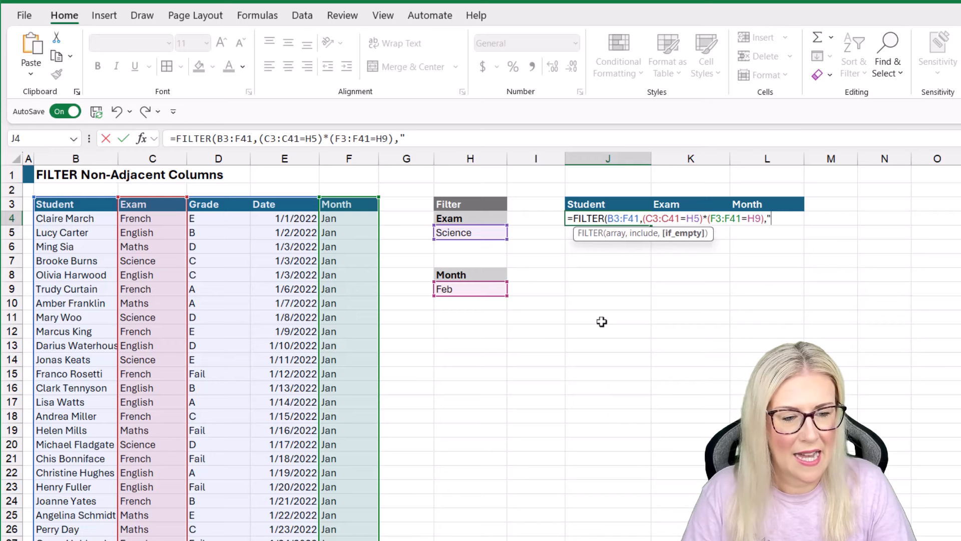
{"action": "type", "text": "B"}
{"action": "type", "text": "o Records\")"}
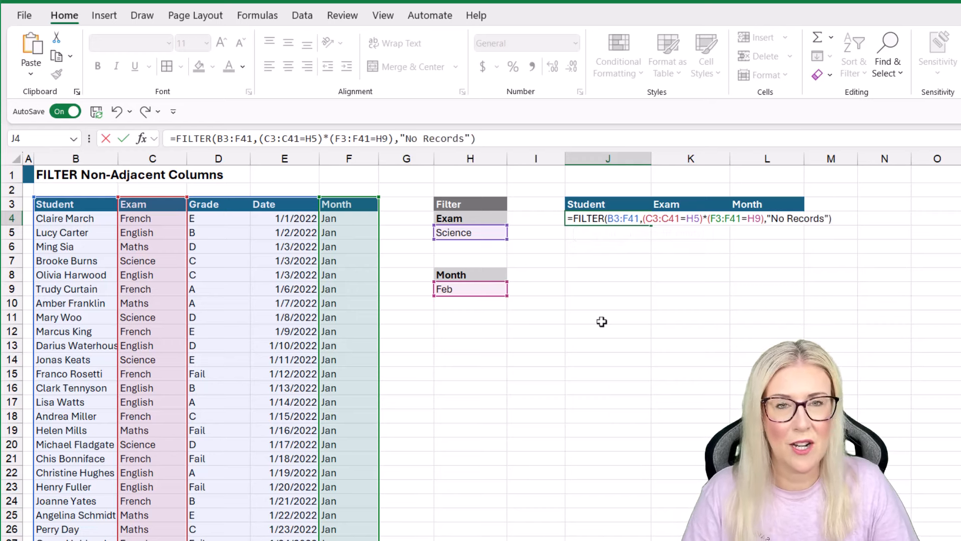
{"action": "key", "text": "ctrl+Return"}
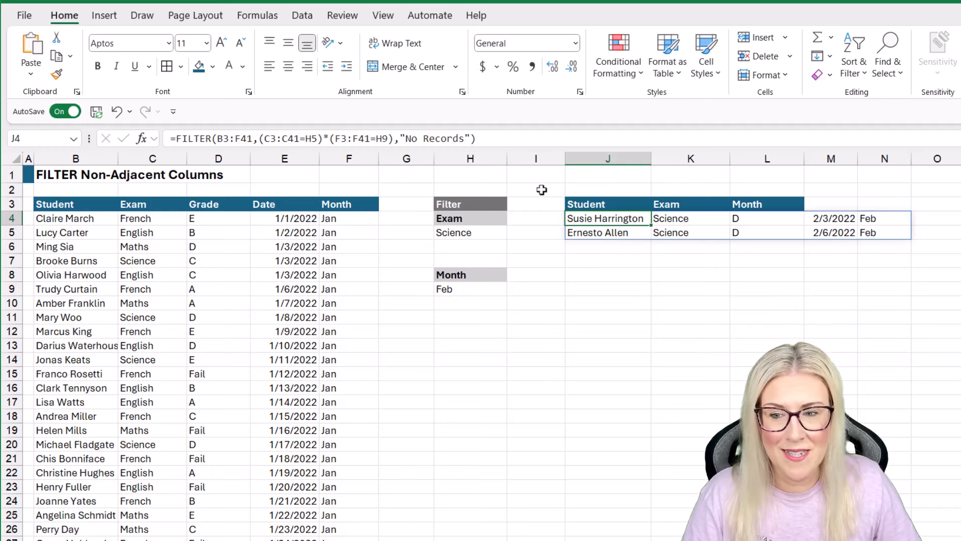
- Wrap the J4 formula in an outer FILTER function, using the existing FILTER as its array argument
{"action": "left_click", "coordinate": [176, 139]}
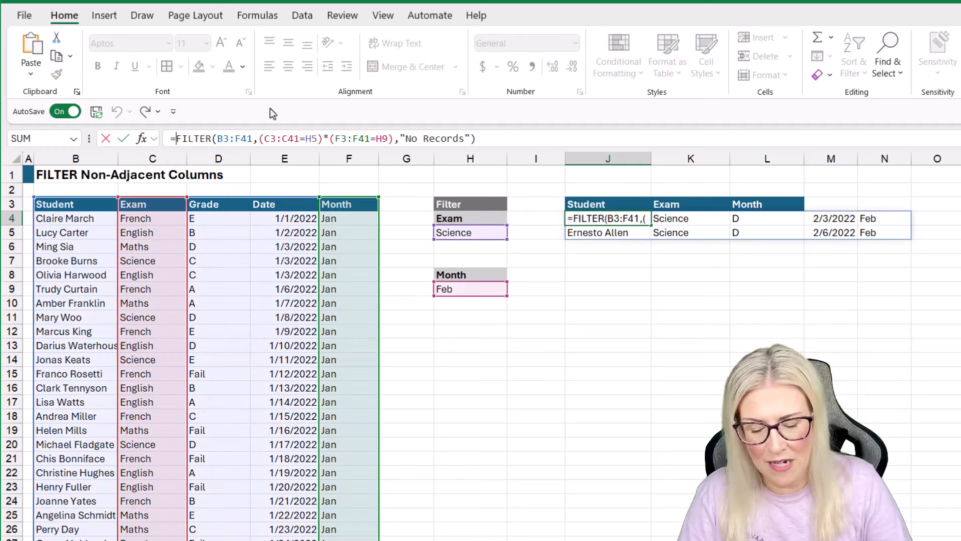
{"action": "type", "text": "FILTER"}
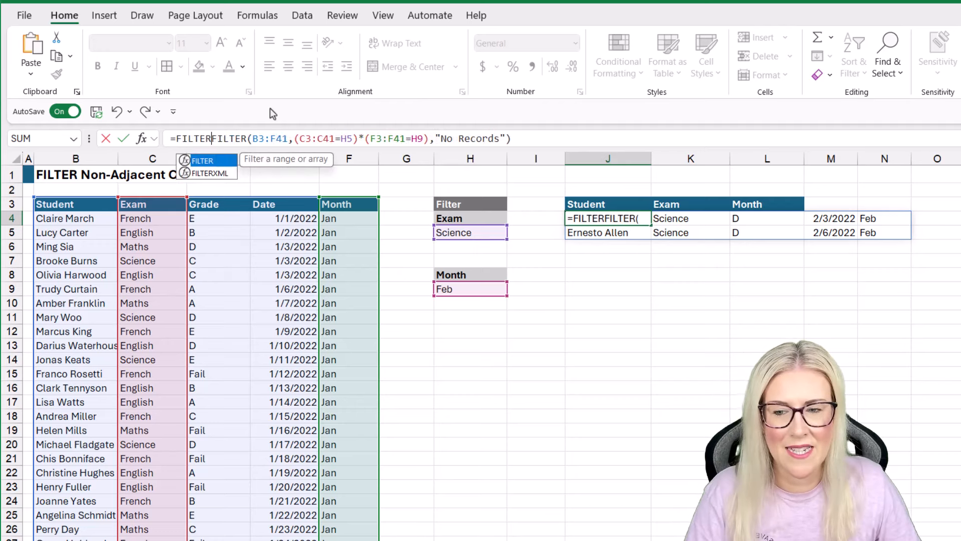
{"action": "type", "text": "("}
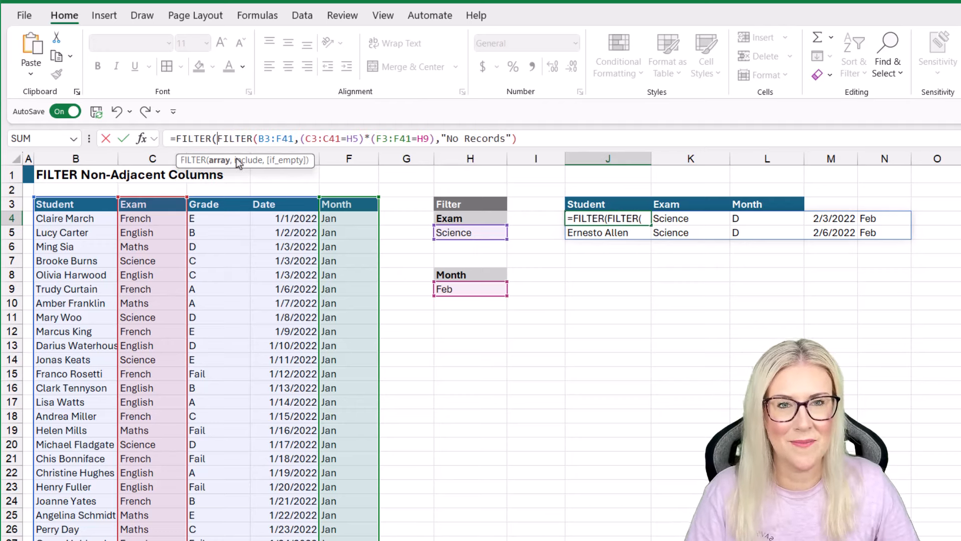
{"action": "left_click", "coordinate": [221, 165]}
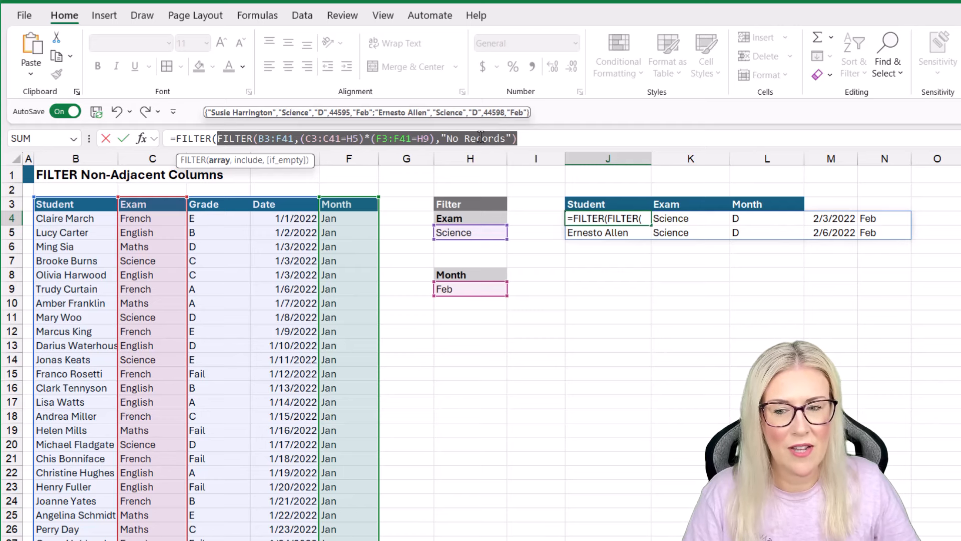
{"action": "left_click", "coordinate": [526, 139]}
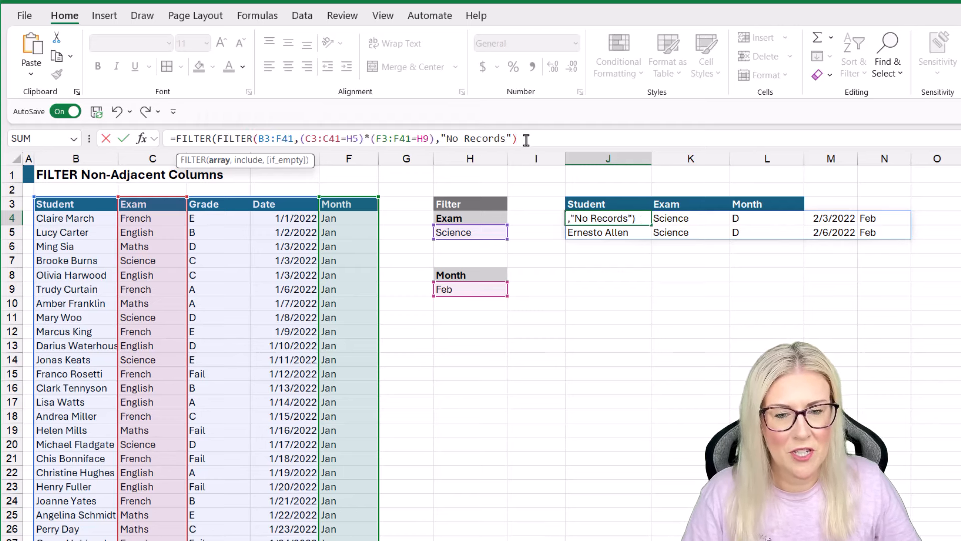
{"action": "type", "text": ","}
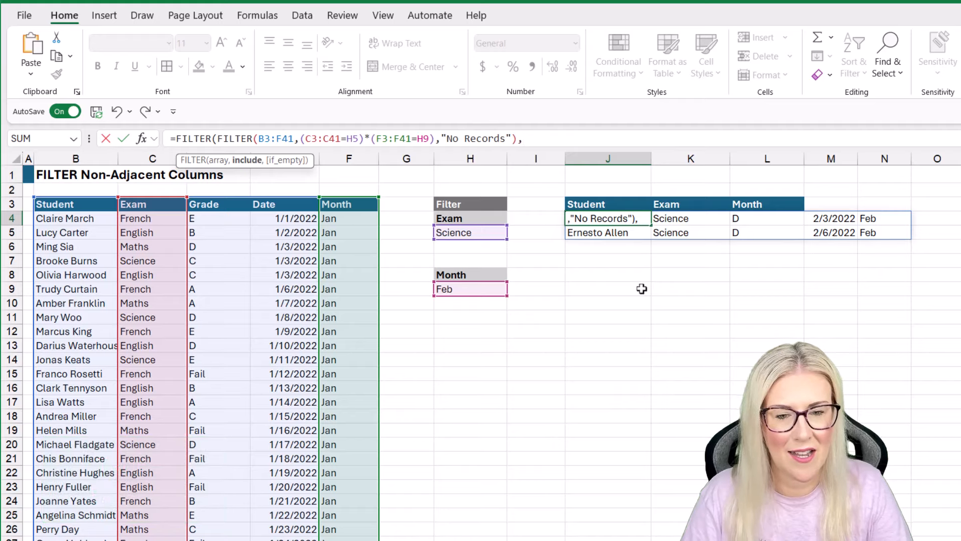
- Set the outer FILTER's include argument to the array {1,1,0,0,1}, close the formula and enter it in J4
{"action": "type", "text": "{"}
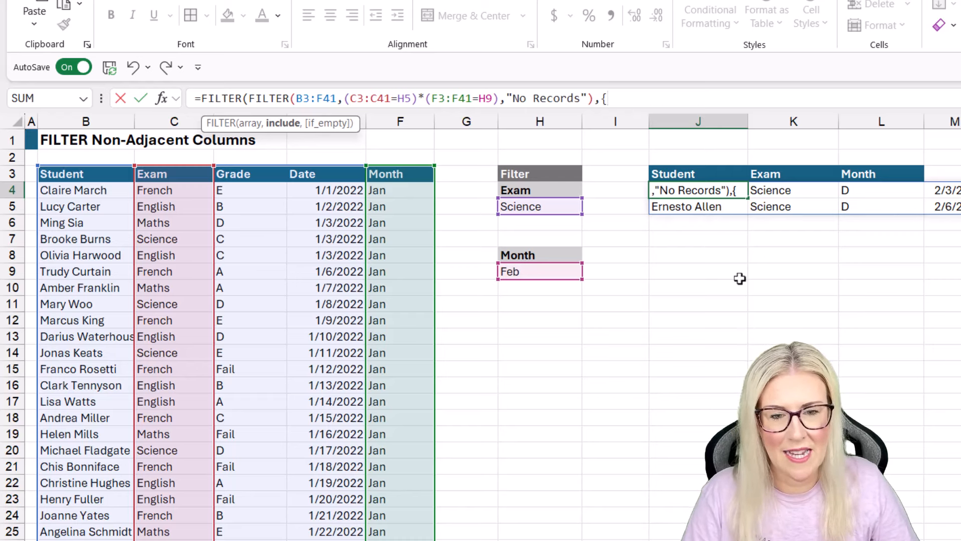
{"action": "type", "text": "1"}
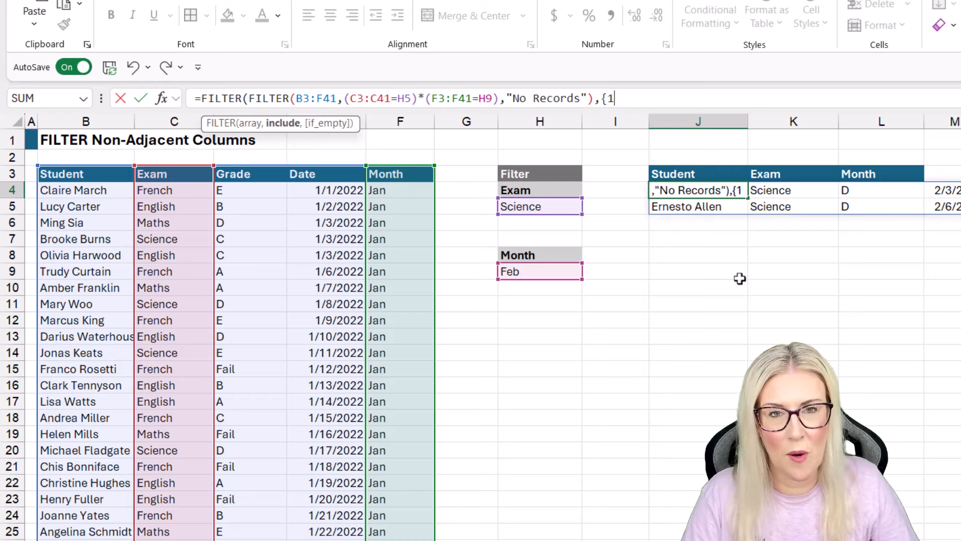
{"action": "type", "text": ","}
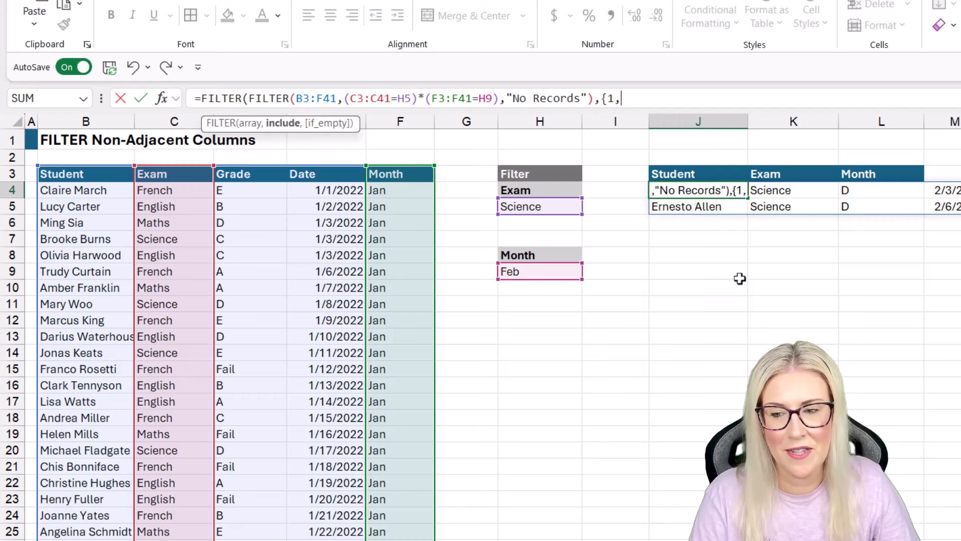
{"action": "type", "text": "1"}
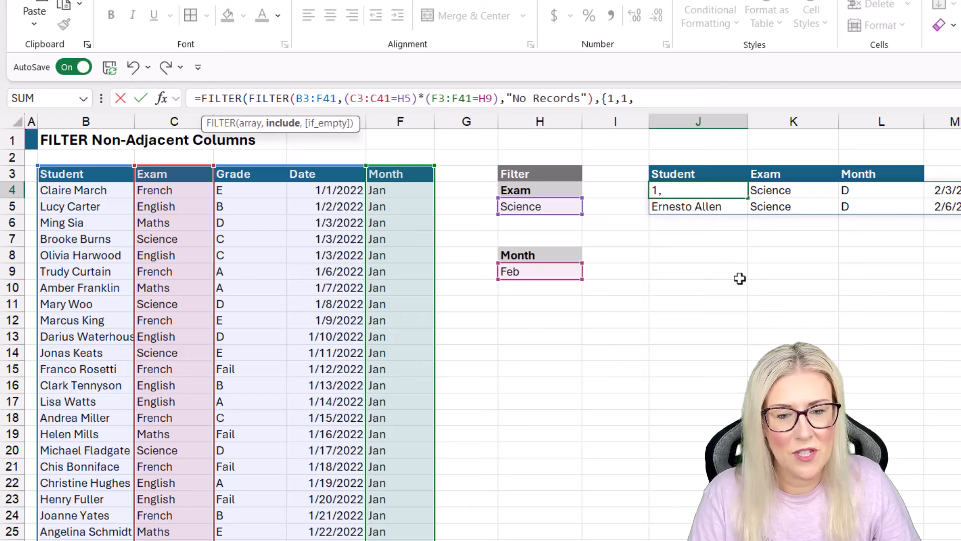
{"action": "type", "text": ",0"}
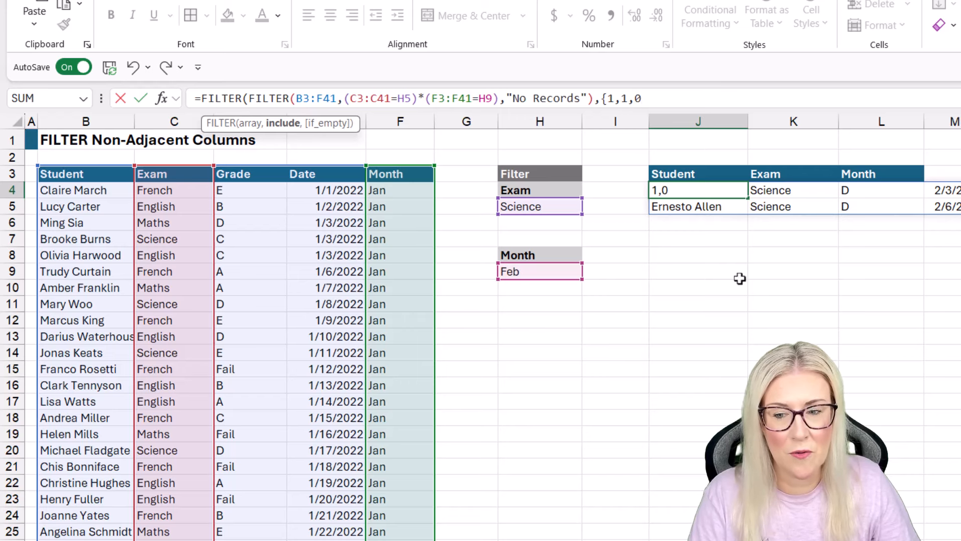
{"action": "type", "text": ","}
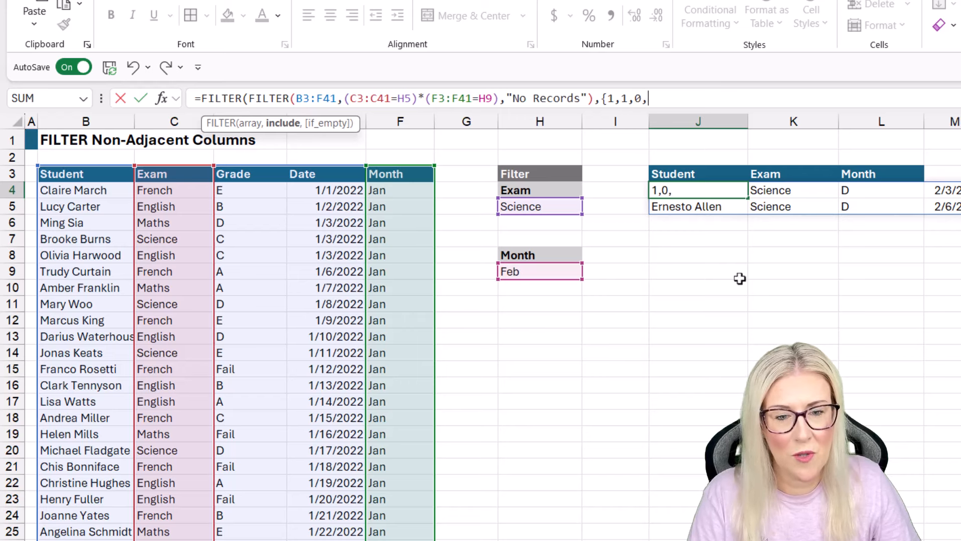
{"action": "type", "text": "0,"}
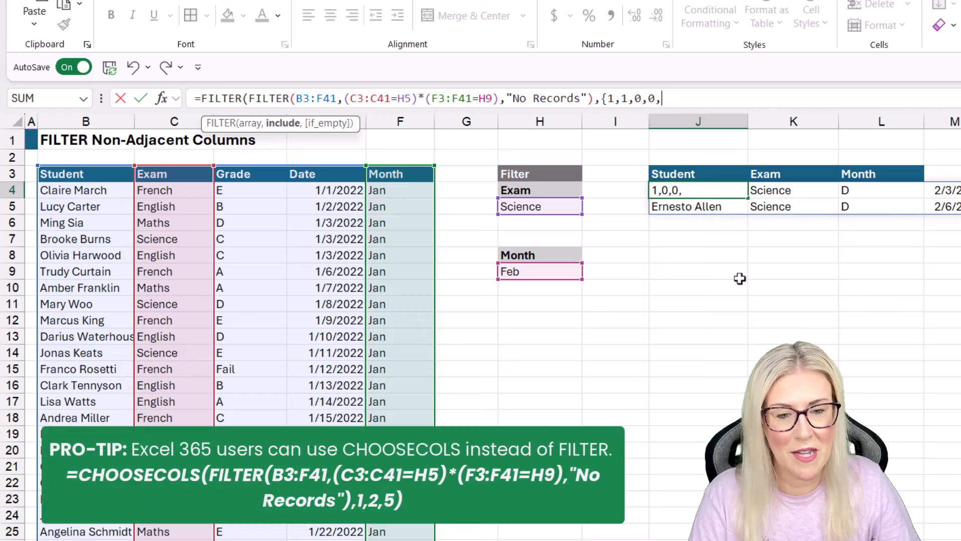
{"action": "type", "text": "1"}
{"action": "type", "text": "}"}
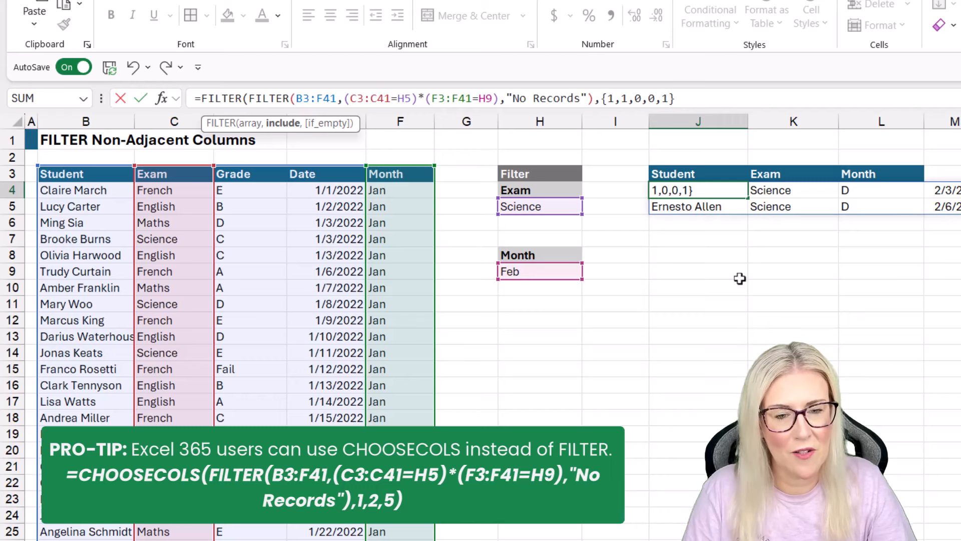
{"action": "type", "text": ")"}
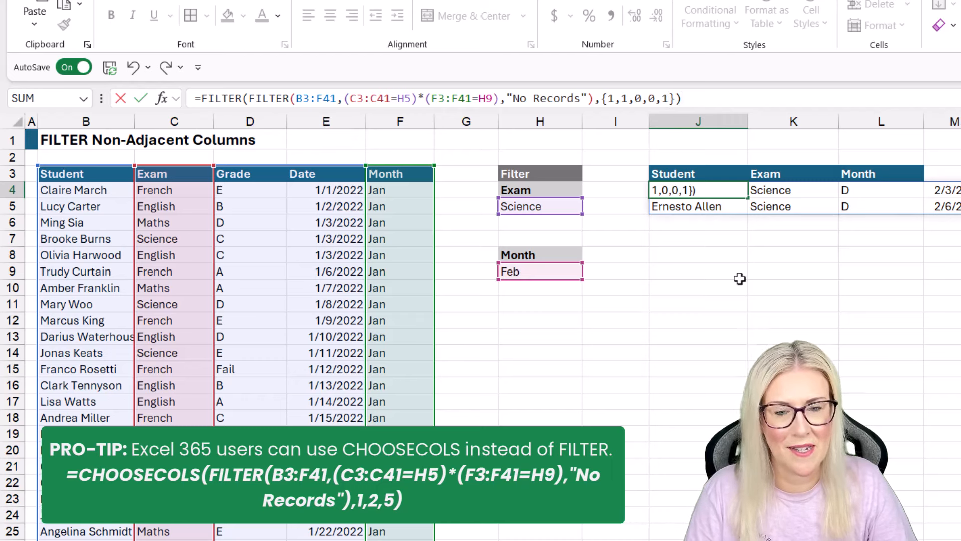
{"action": "key", "text": "Return"}
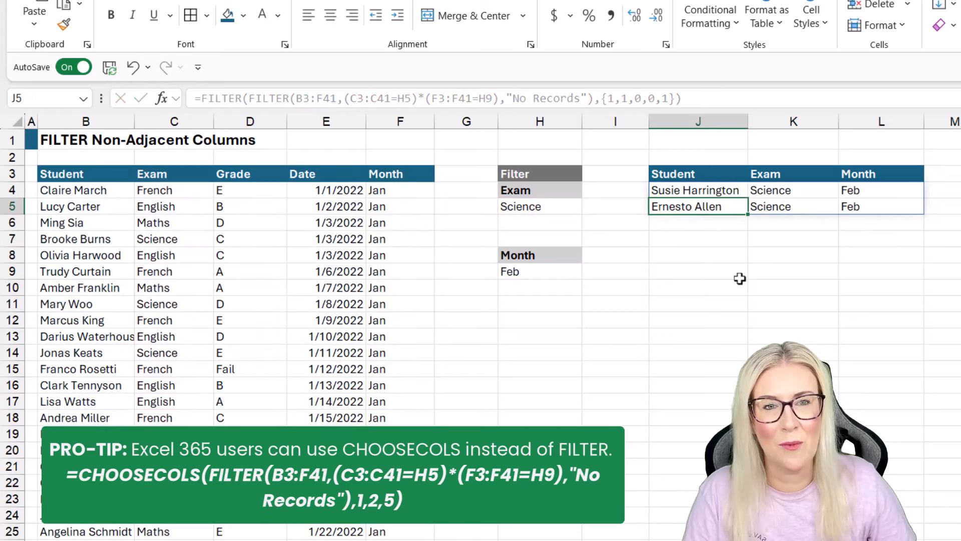
{"action": "left_click", "coordinate": [721, 191]}
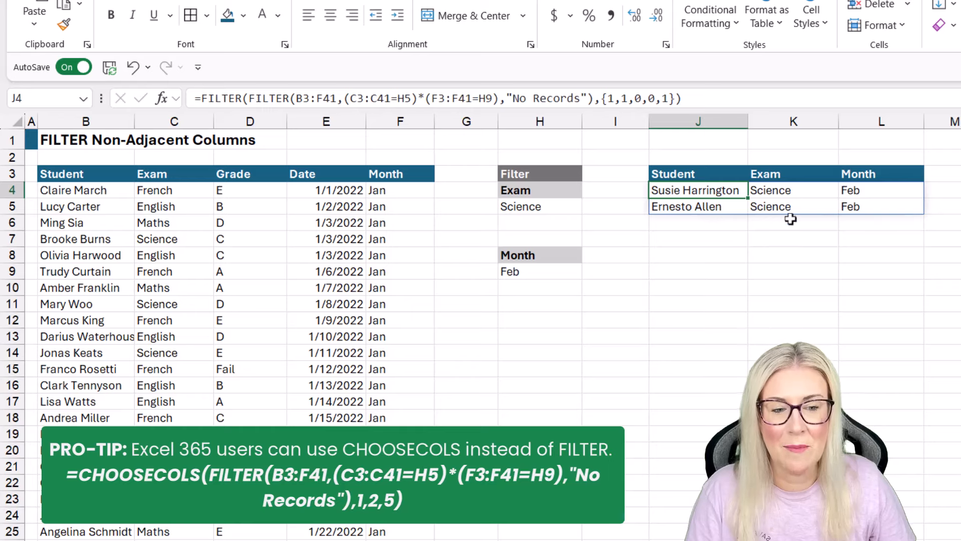
- Test the nested formula by switching the Exam criterion in H5 to English and then to French
{"action": "left_click", "coordinate": [564, 206]}
{"action": "left_click", "coordinate": [589, 206]}
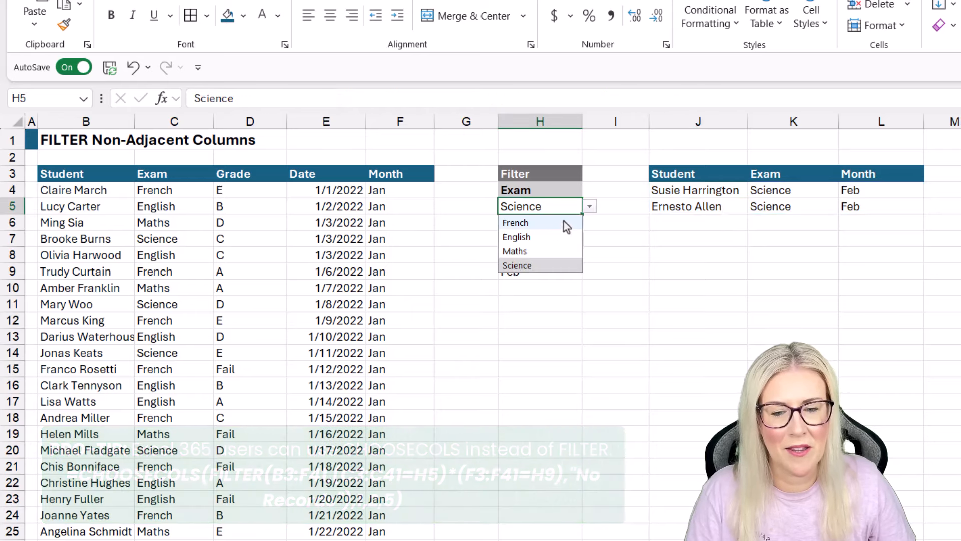
{"action": "left_click", "coordinate": [550, 234]}
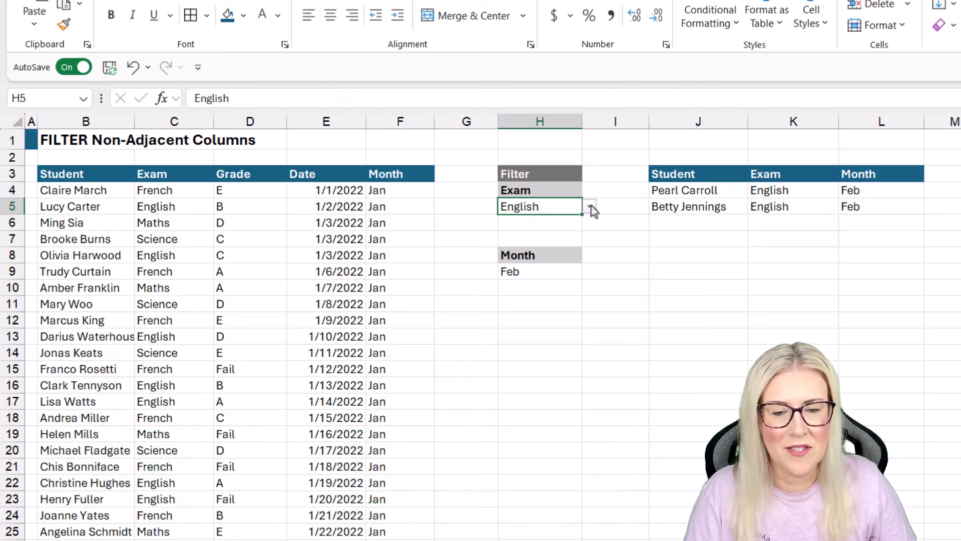
{"action": "left_click", "coordinate": [589, 207]}
{"action": "left_click", "coordinate": [544, 224]}
- Choose the first listed month as the Month criterion in H9 and select the formula cell J4
{"action": "left_click", "coordinate": [553, 274]}
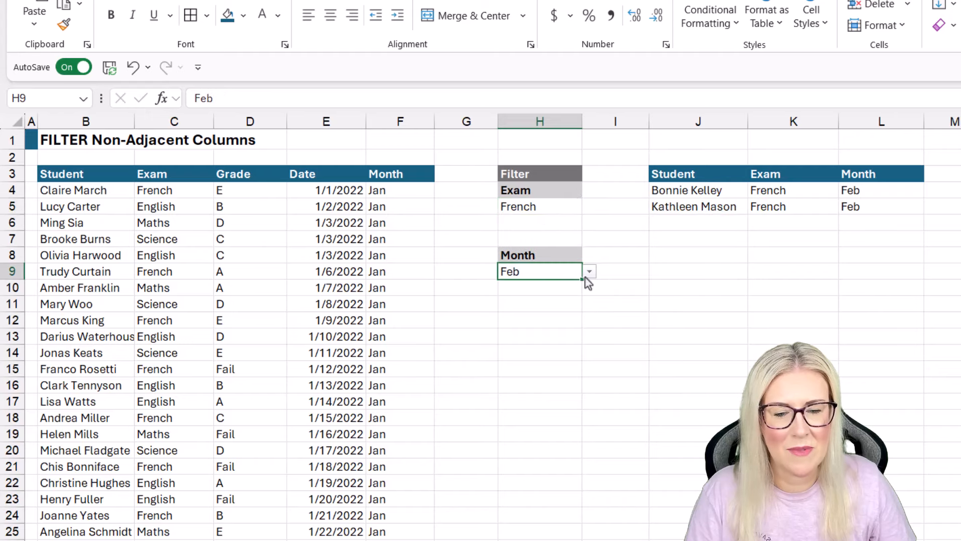
{"action": "left_click", "coordinate": [589, 271]}
{"action": "left_click", "coordinate": [551, 288]}
{"action": "left_click", "coordinate": [716, 192]}
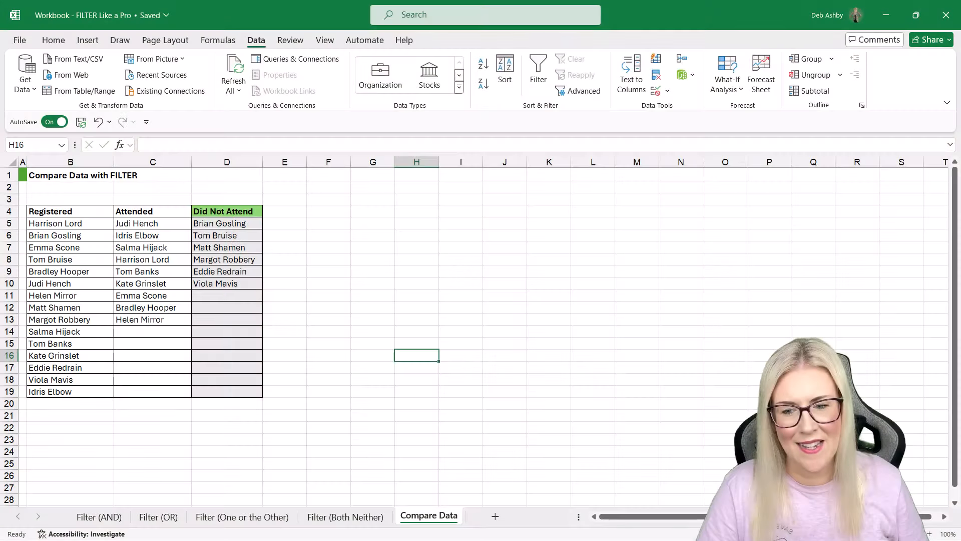
- Examine the Registered names in B5:B19 and the Attended names in C5:C13 on the Compare Data sheet
{"action": "left_click", "coordinate": [416, 211]}
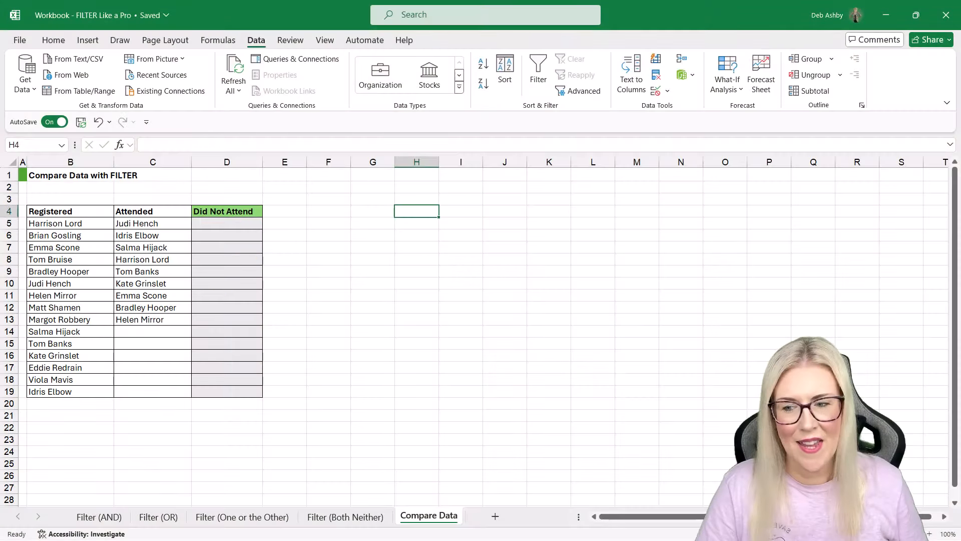
{"action": "left_click", "coordinate": [373, 271]}
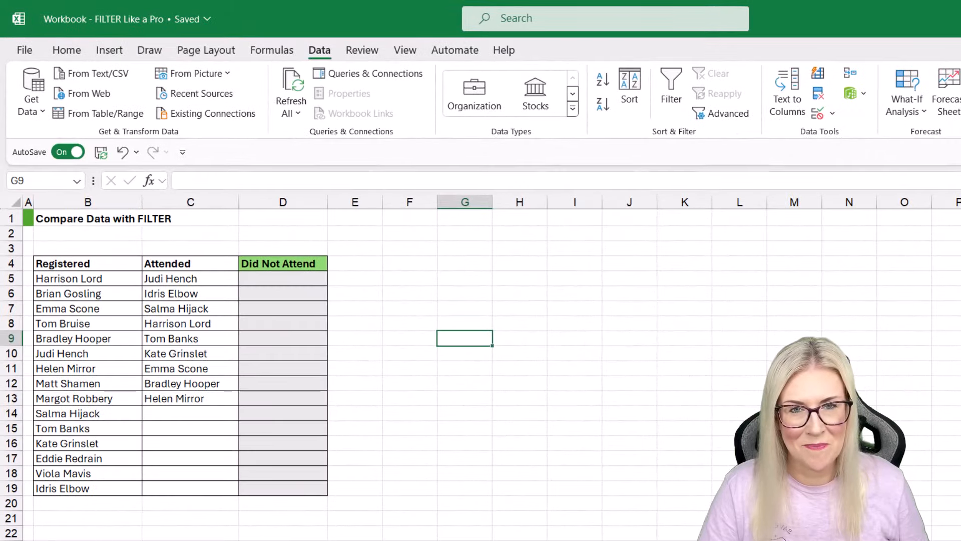
{"action": "left_click_drag", "start_coordinate": [88, 278], "coordinate": [87, 488]}
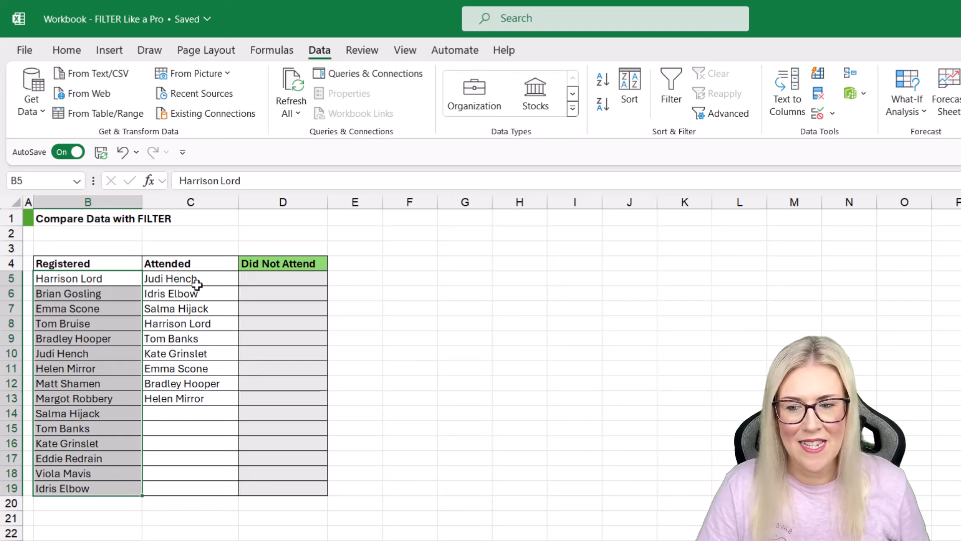
{"action": "left_click_drag", "start_coordinate": [195, 279], "coordinate": [202, 395]}
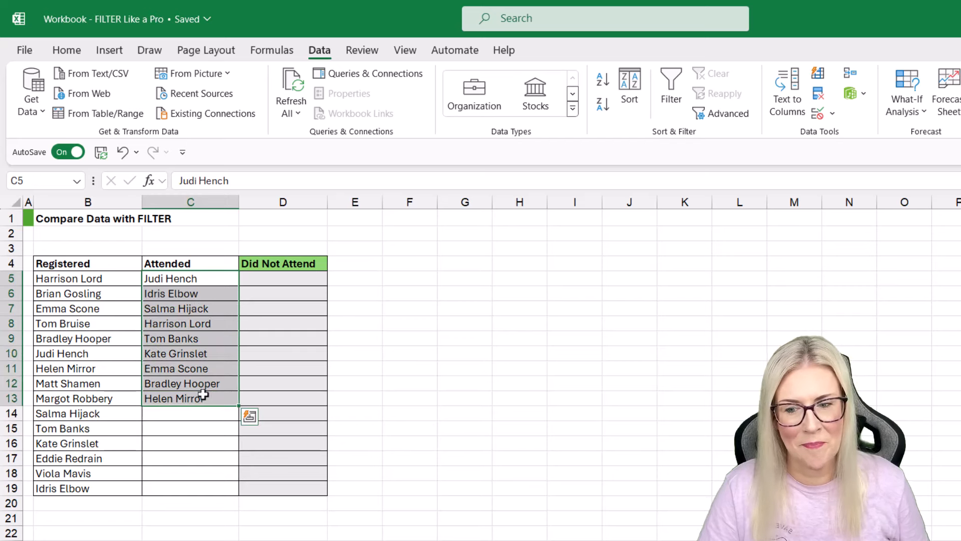
- Start a FILTER formula in D5 under Did Not Attend with the Registered names B5:B19 as its array
{"action": "left_click", "coordinate": [283, 279]}
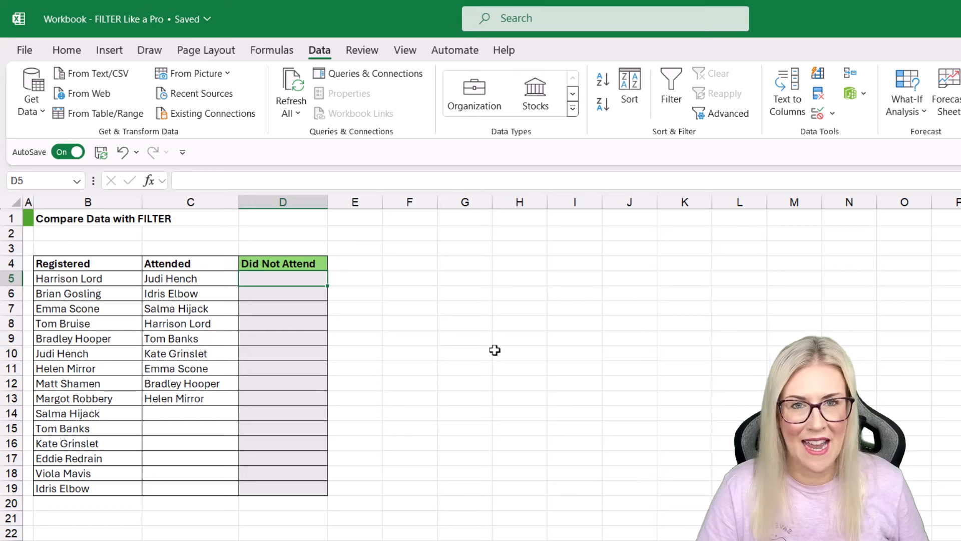
{"action": "type", "text": "="}
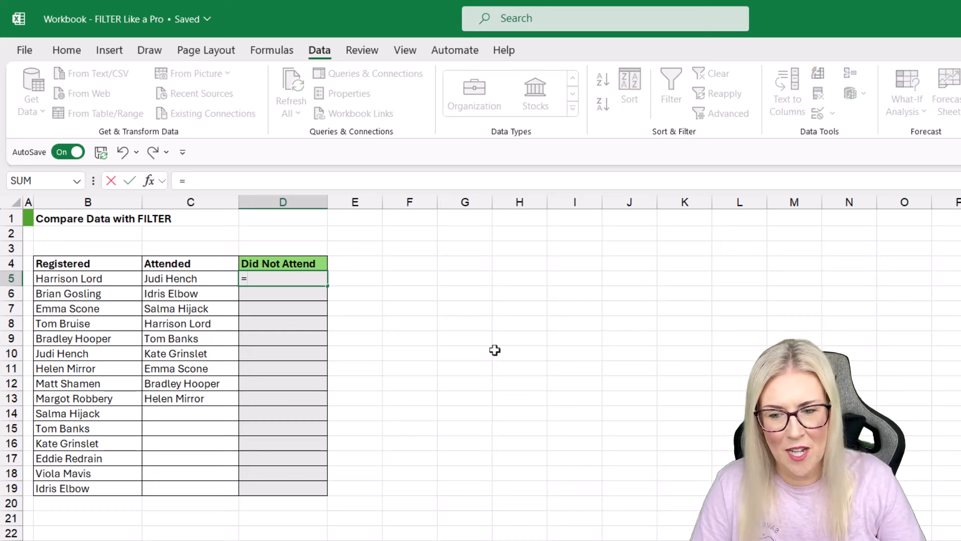
{"action": "type", "text": "D"}
{"action": "key", "text": "BackSpace"}
{"action": "type", "text": "FI"}
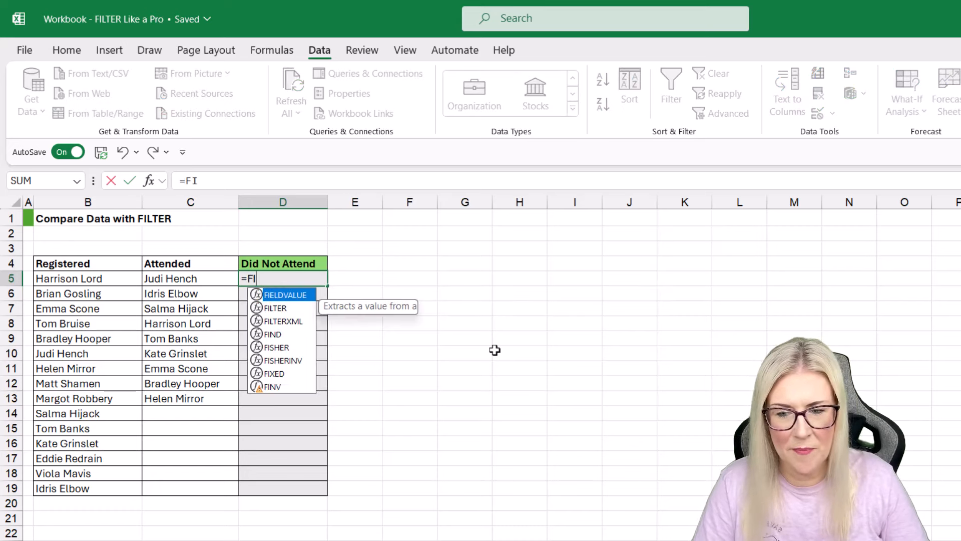
{"action": "double_click", "coordinate": [303, 307]}
{"action": "left_click_drag", "start_coordinate": [88, 279], "coordinate": [95, 488]}
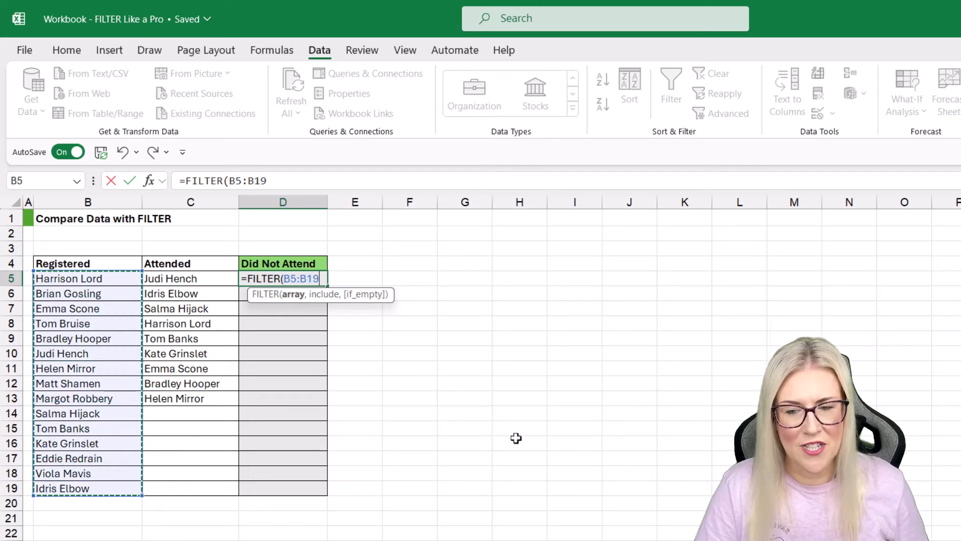
{"action": "type", "text": ","}
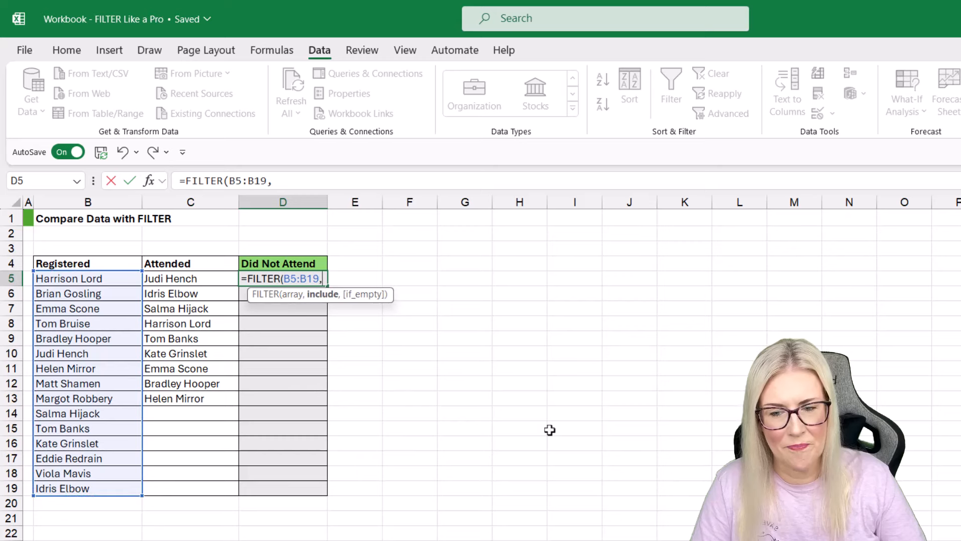
- Add COUNTIF(C5:C13,B5:B19) as the include argument, close the FILTER formula and enter it in D5
{"action": "type", "text": "COUNTIF("}
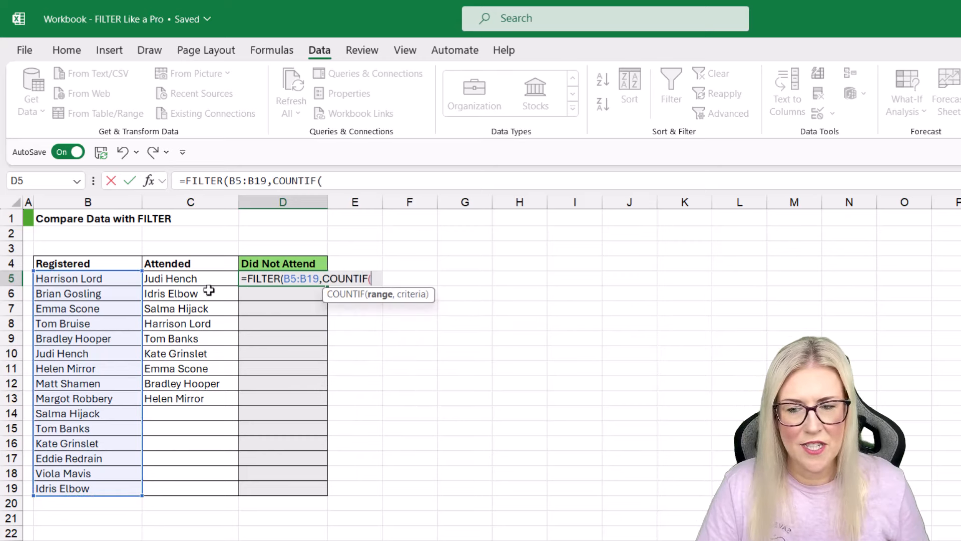
{"action": "left_click_drag", "start_coordinate": [204, 279], "coordinate": [200, 401]}
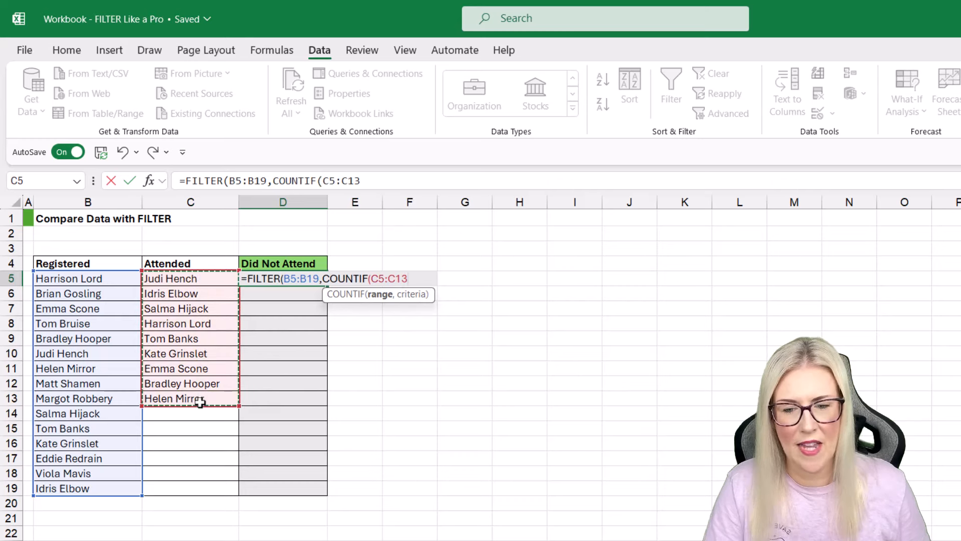
{"action": "type", "text": ","}
{"action": "left_click", "coordinate": [86, 278]}
{"action": "left_click_drag", "start_coordinate": [85, 277], "coordinate": [81, 489]}
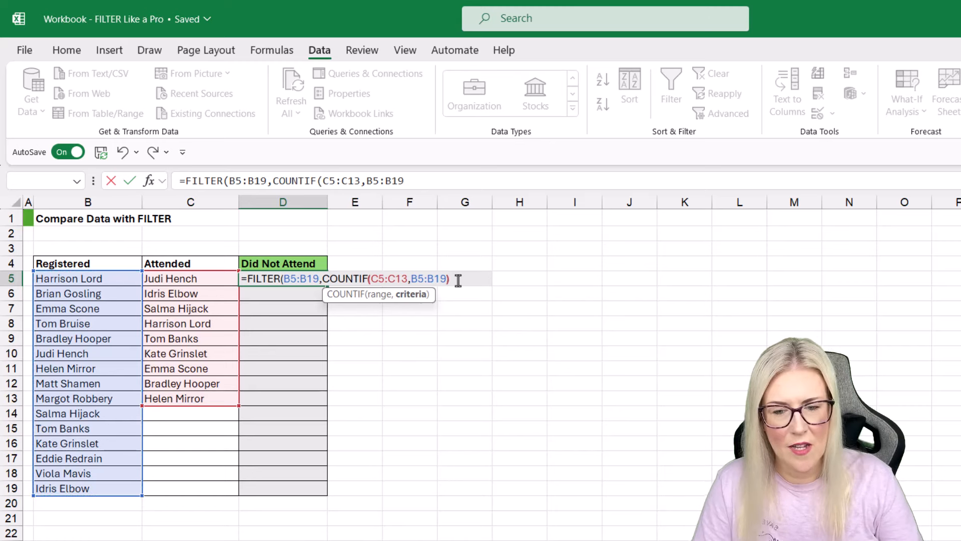
{"action": "type", "text": "))"}
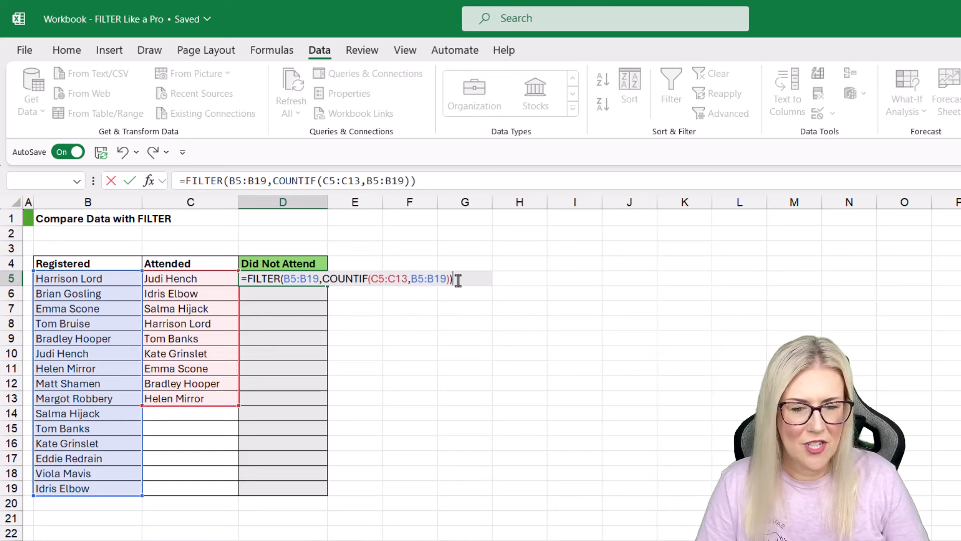
{"action": "key", "text": "Return"}
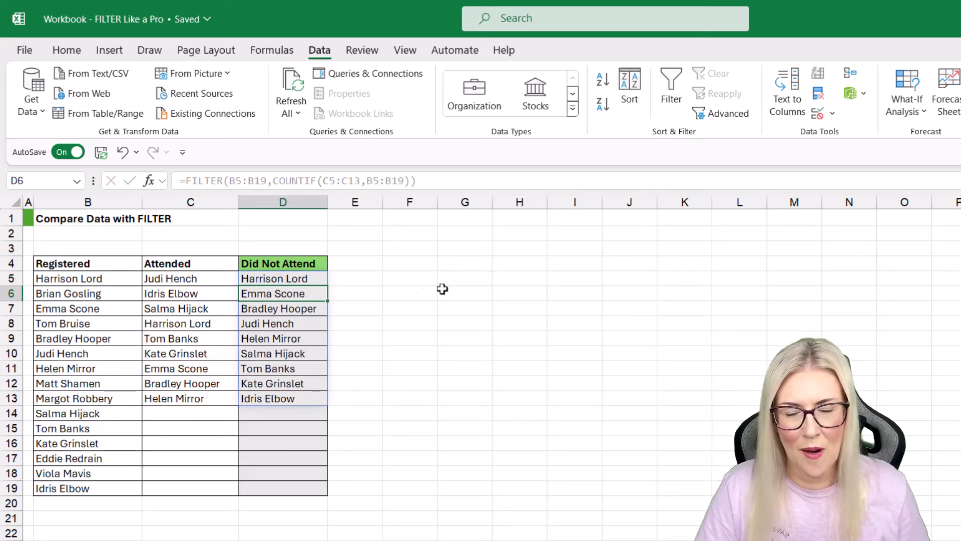
- Wrap the COUNTIF include argument of the FILTER formula in D5 in NOT and enter the formula
{"action": "left_click", "coordinate": [302, 279]}
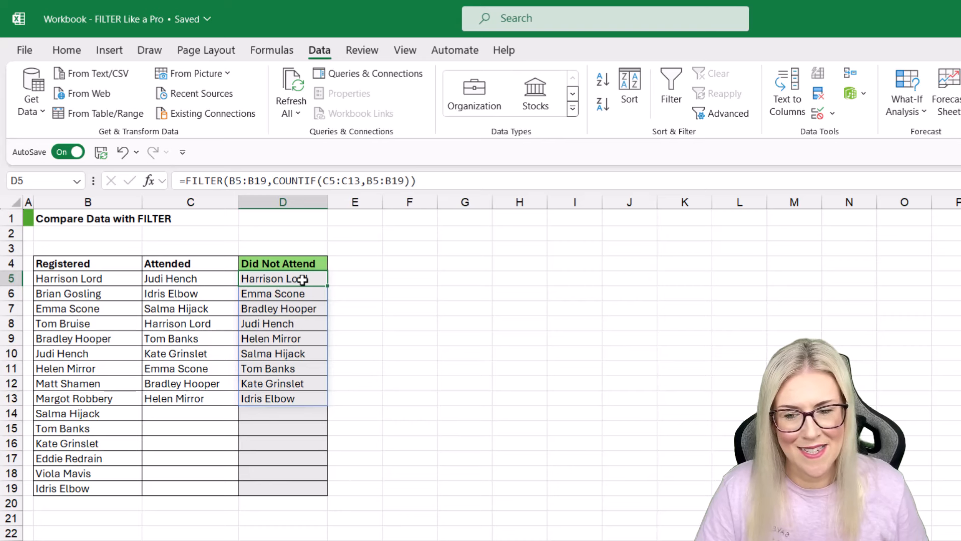
{"action": "left_click", "coordinate": [272, 183]}
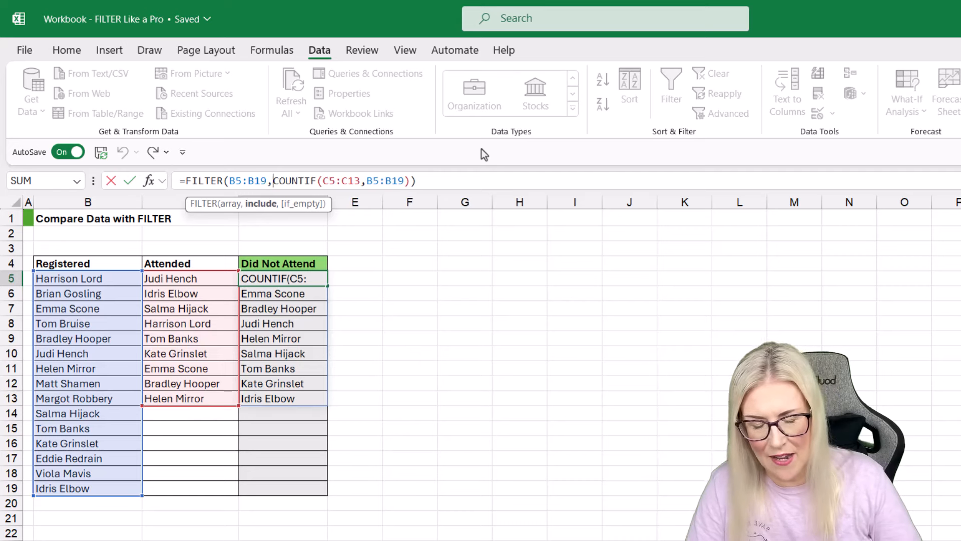
{"action": "type", "text": "NOT("}
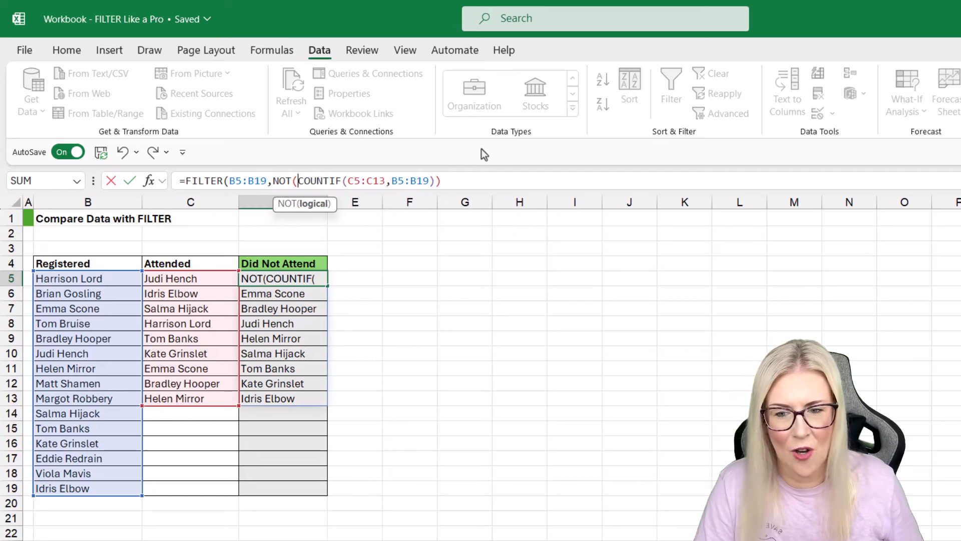
{"action": "left_click", "coordinate": [467, 183]}
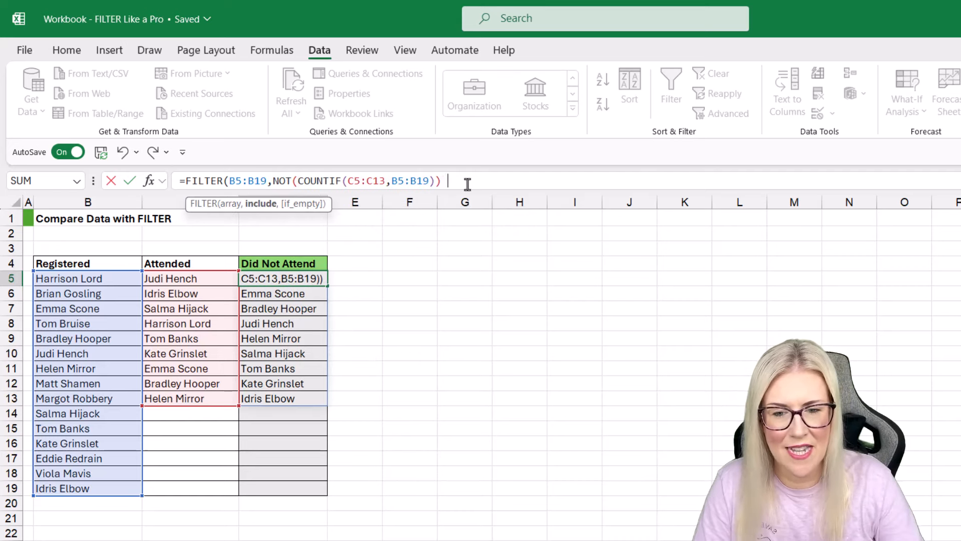
{"action": "type", "text": ")"}
{"action": "key", "text": "Return"}
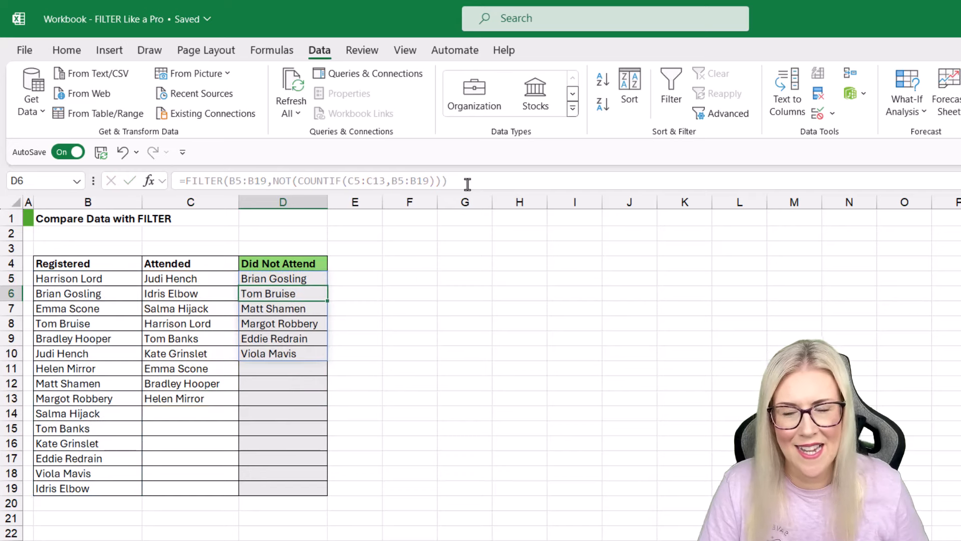
- Check the first two names under Did Not Attend against the Registered names and the Attended list in C5:C13
{"action": "left_click", "coordinate": [384, 397]}
{"action": "left_click", "coordinate": [290, 276]}
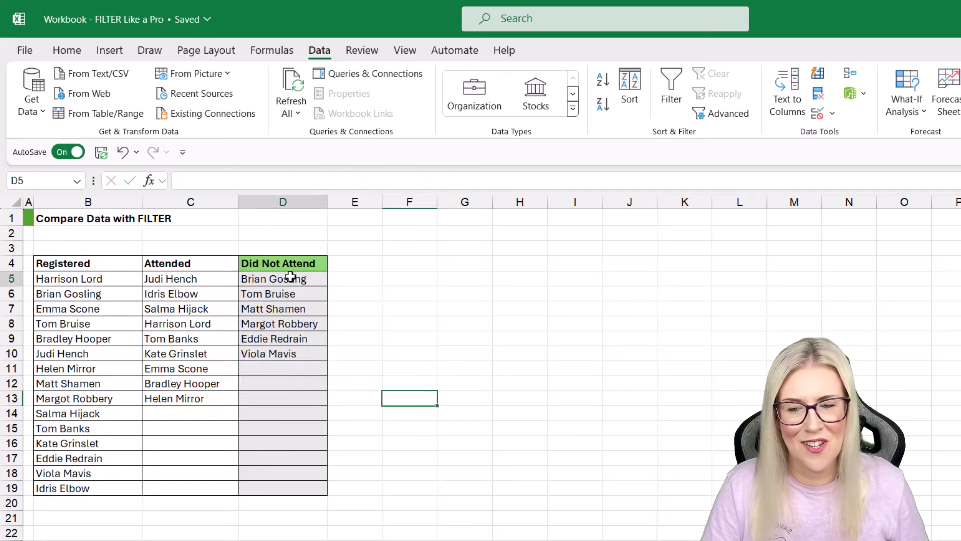
{"action": "left_click_drag", "start_coordinate": [291, 277], "coordinate": [290, 353]}
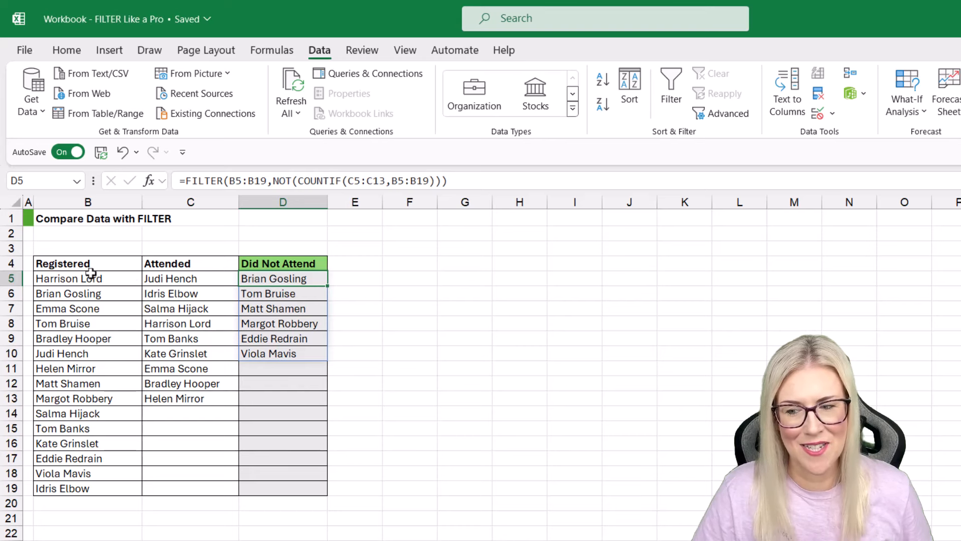
{"action": "left_click", "coordinate": [61, 294]}
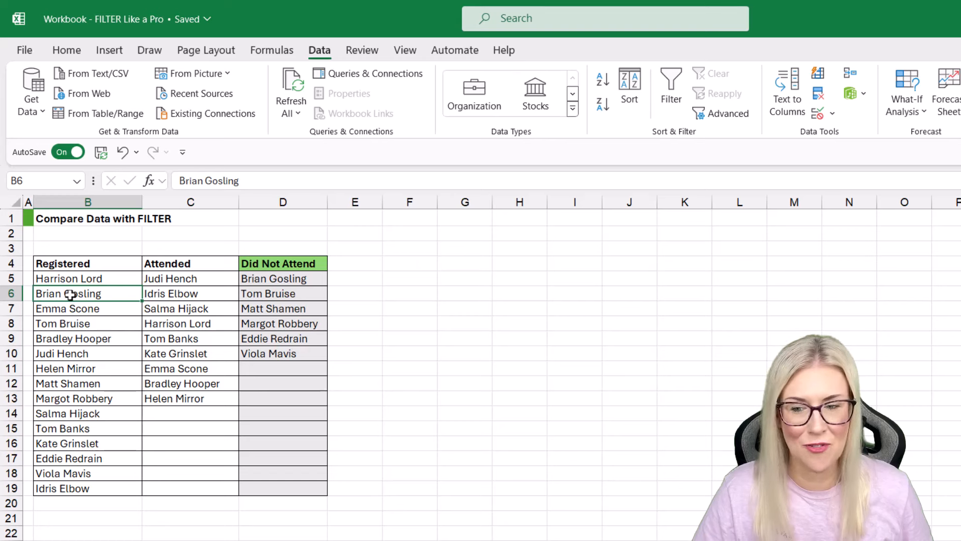
{"action": "left_click_drag", "start_coordinate": [172, 279], "coordinate": [175, 398]}
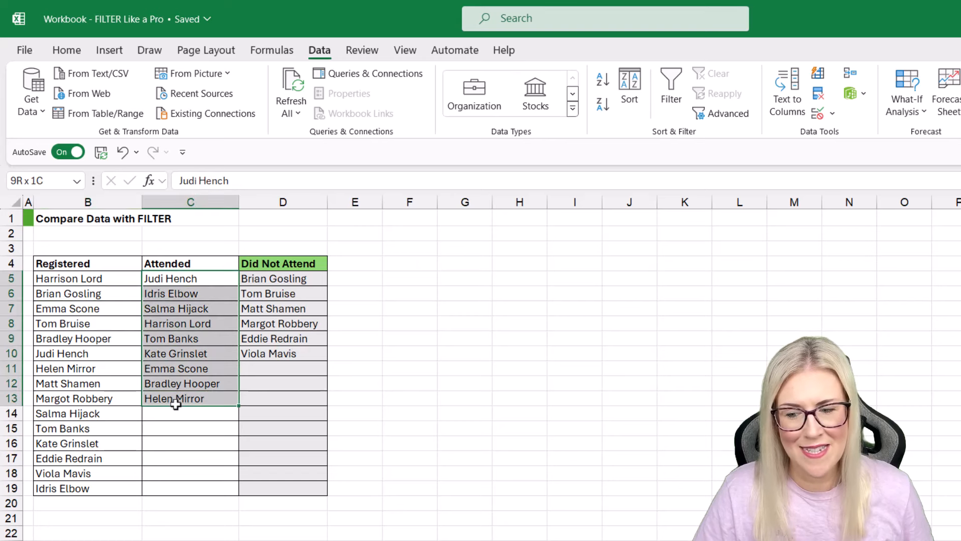
{"action": "left_click", "coordinate": [275, 294]}
{"action": "left_click", "coordinate": [72, 324]}
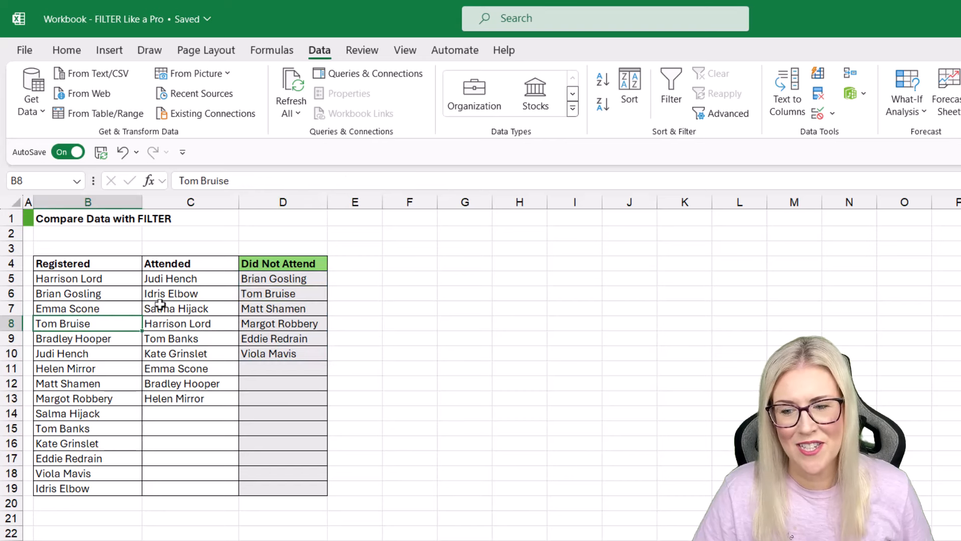
{"action": "left_click_drag", "start_coordinate": [178, 279], "coordinate": [178, 396]}
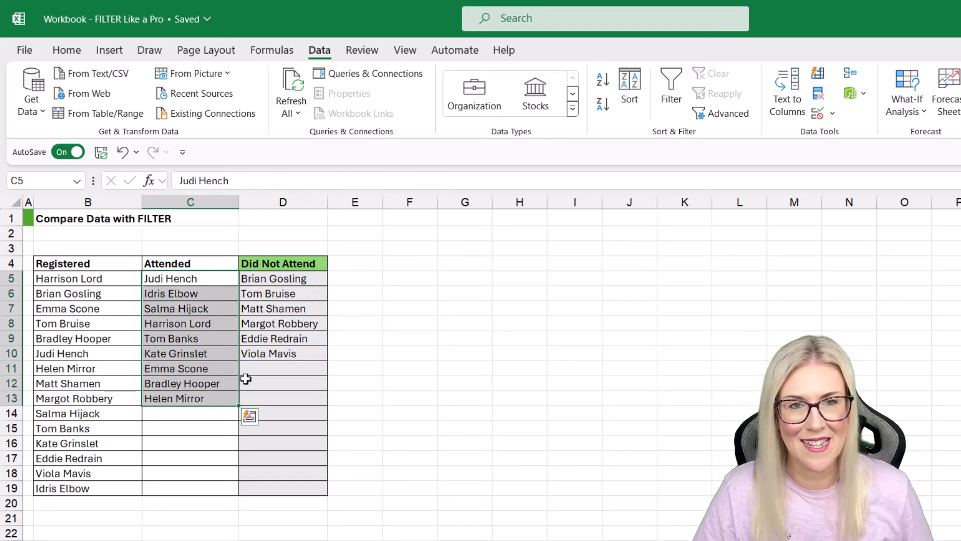
{"action": "key", "text": "Right"}
{"action": "key", "text": "Right"}
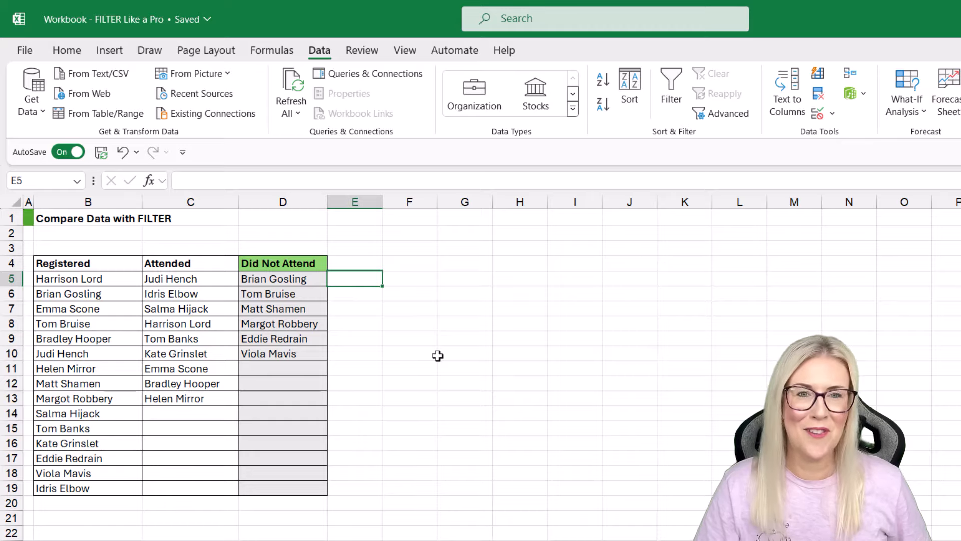